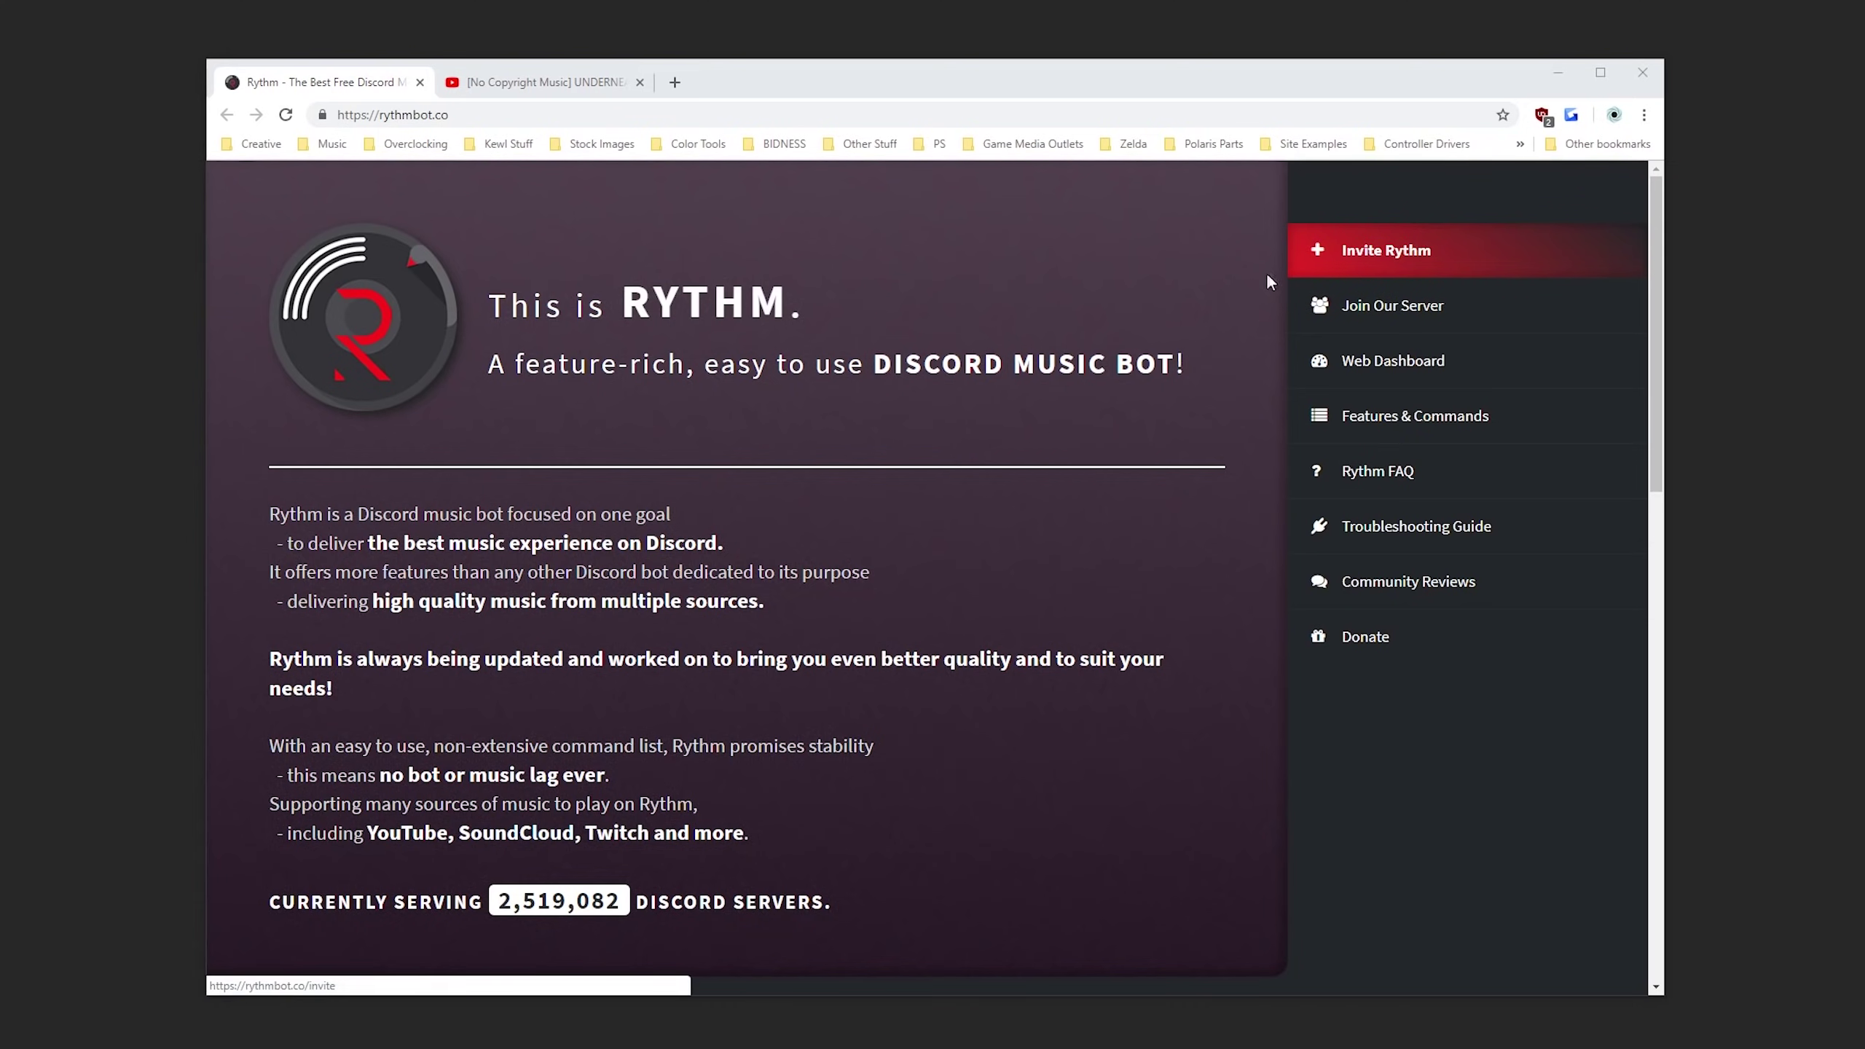
Invite the Rythm bot to the Chupacabra's Lair server with the Administrator permission, authorize it and complete the robot check.
{"action": "left_click", "coordinate": [1343, 250]}
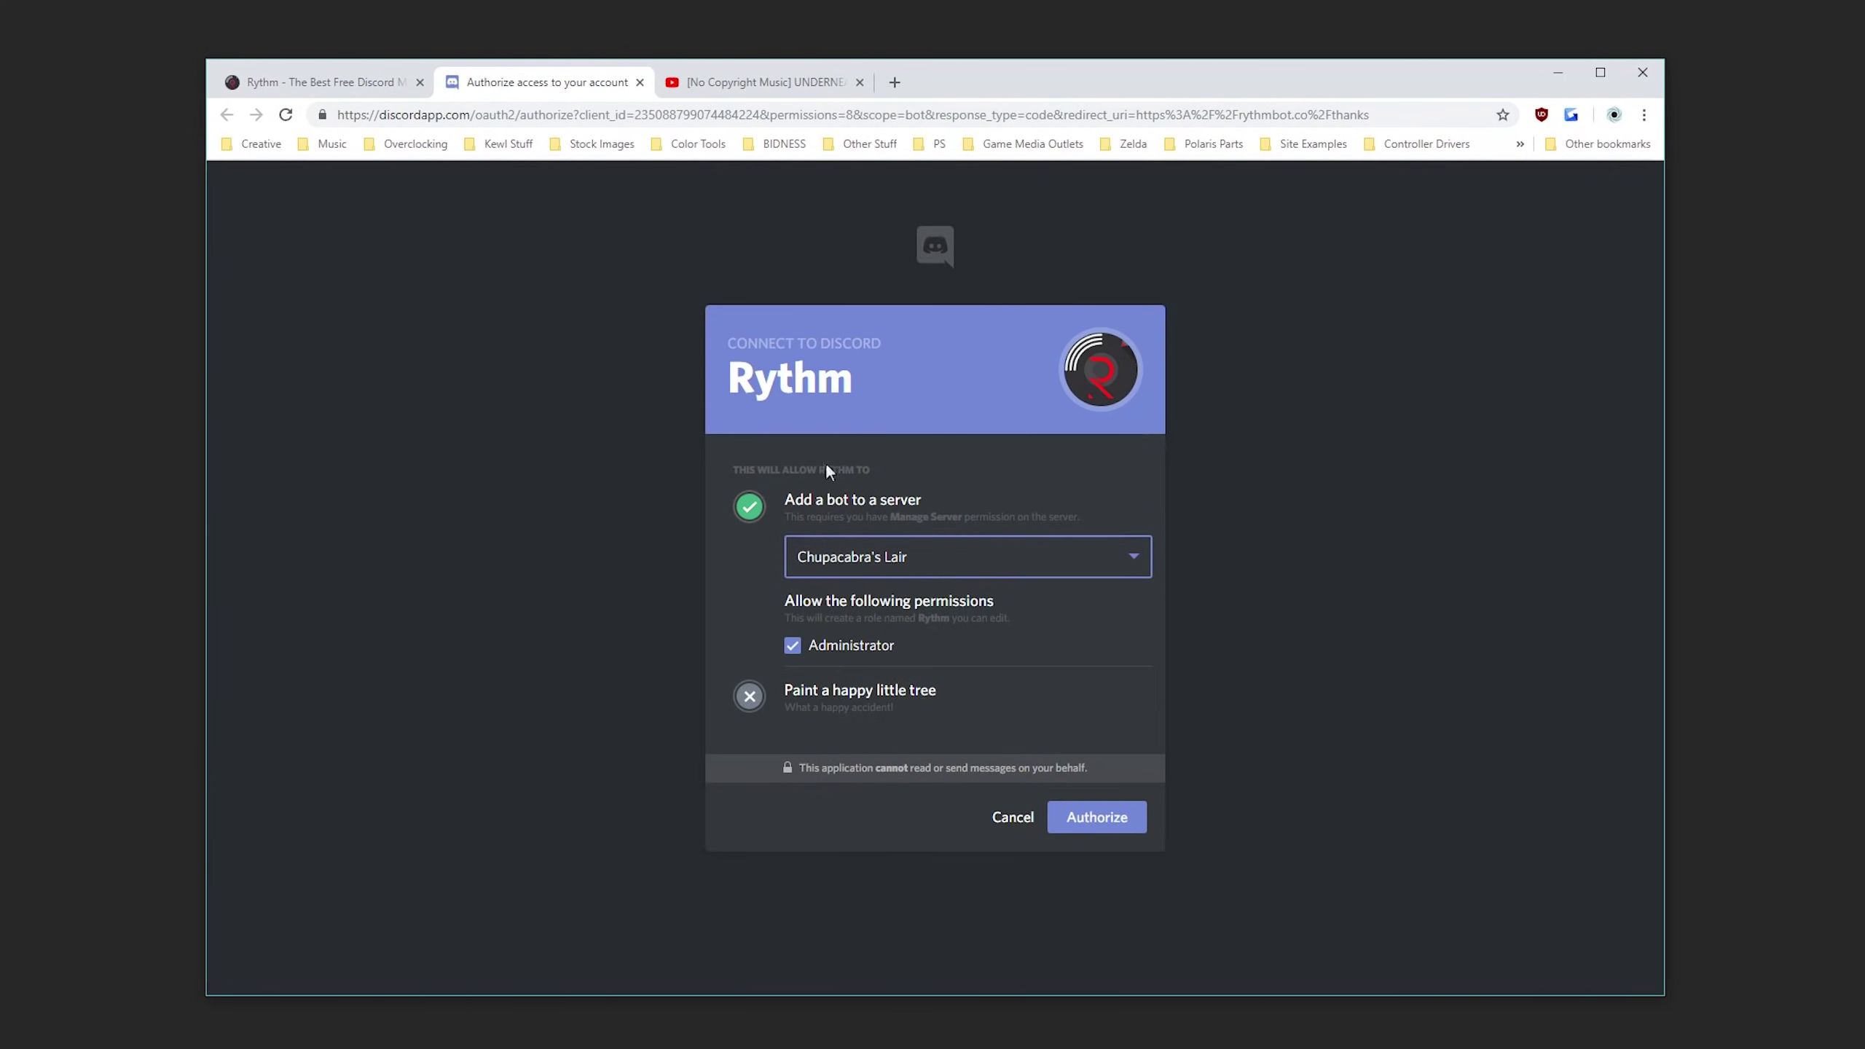
{"action": "left_click", "coordinate": [854, 558]}
{"action": "left_click", "coordinate": [856, 649]}
{"action": "left_click", "coordinate": [833, 657]}
{"action": "left_click", "coordinate": [833, 656]}
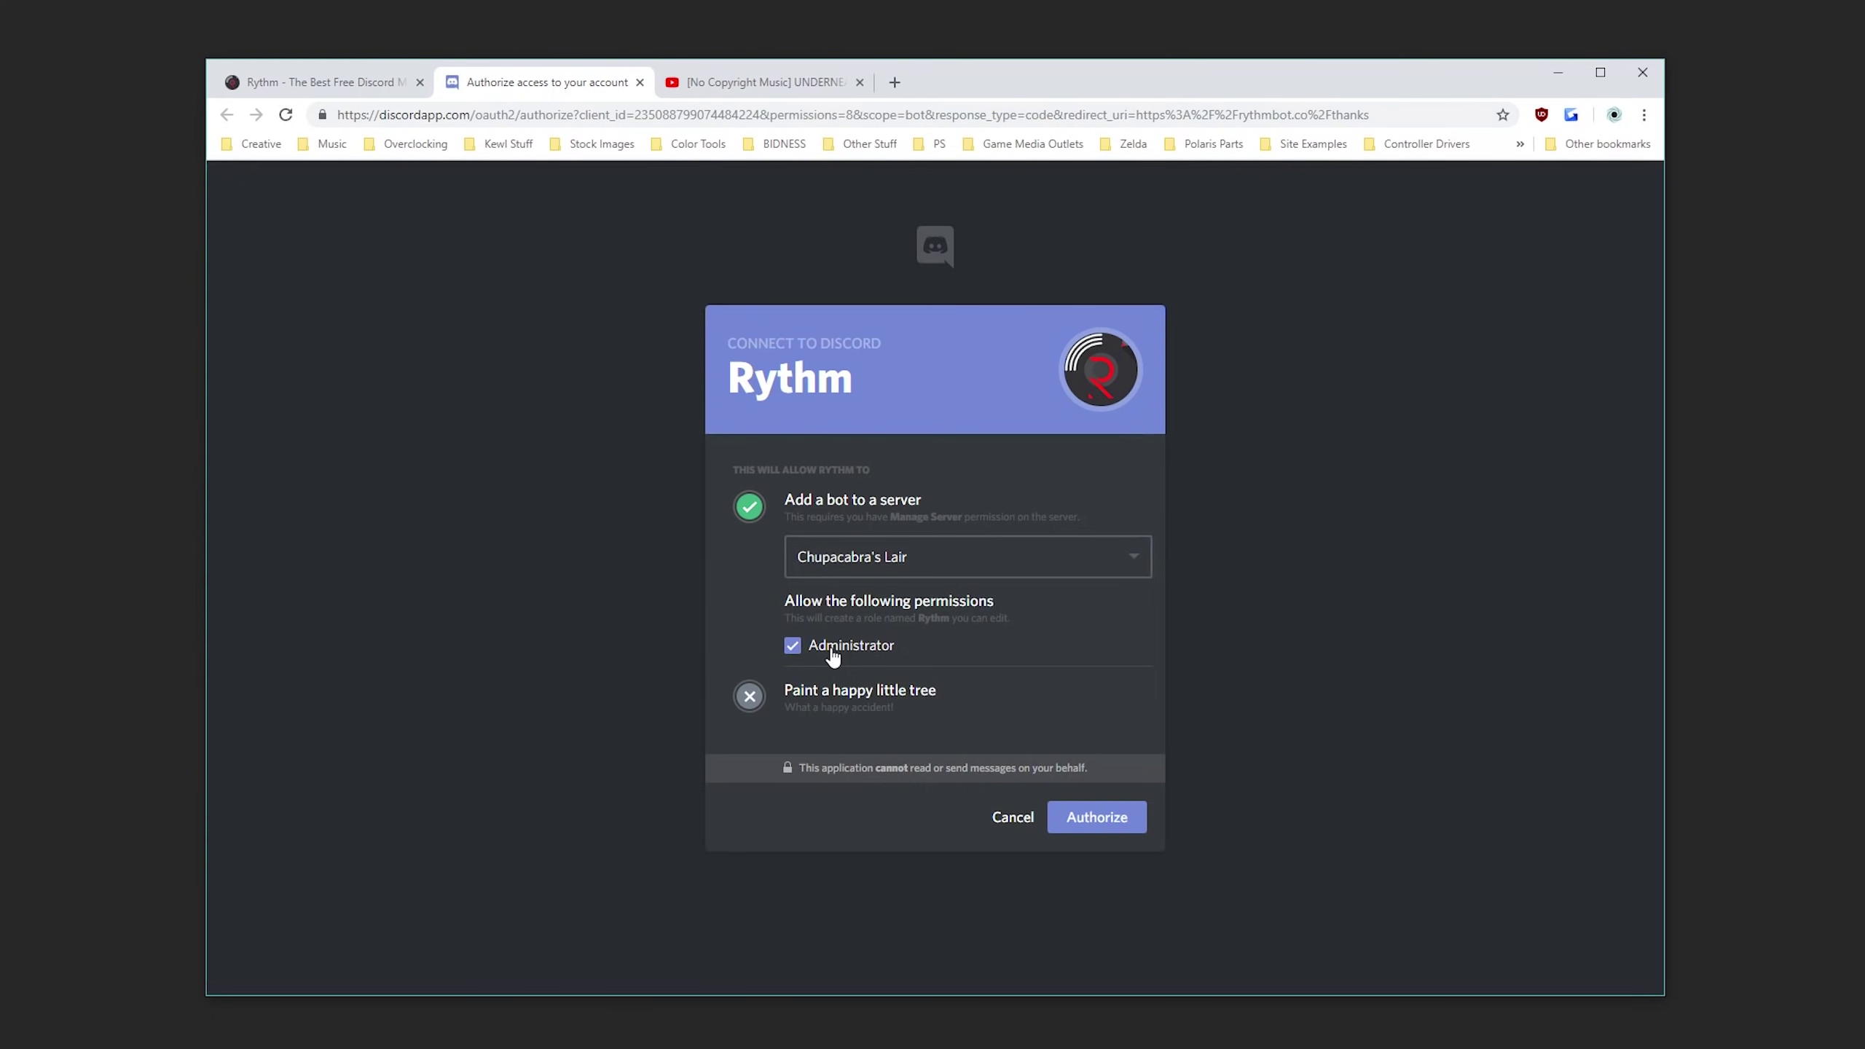
{"action": "left_click", "coordinate": [833, 656]}
{"action": "left_click", "coordinate": [1081, 816]}
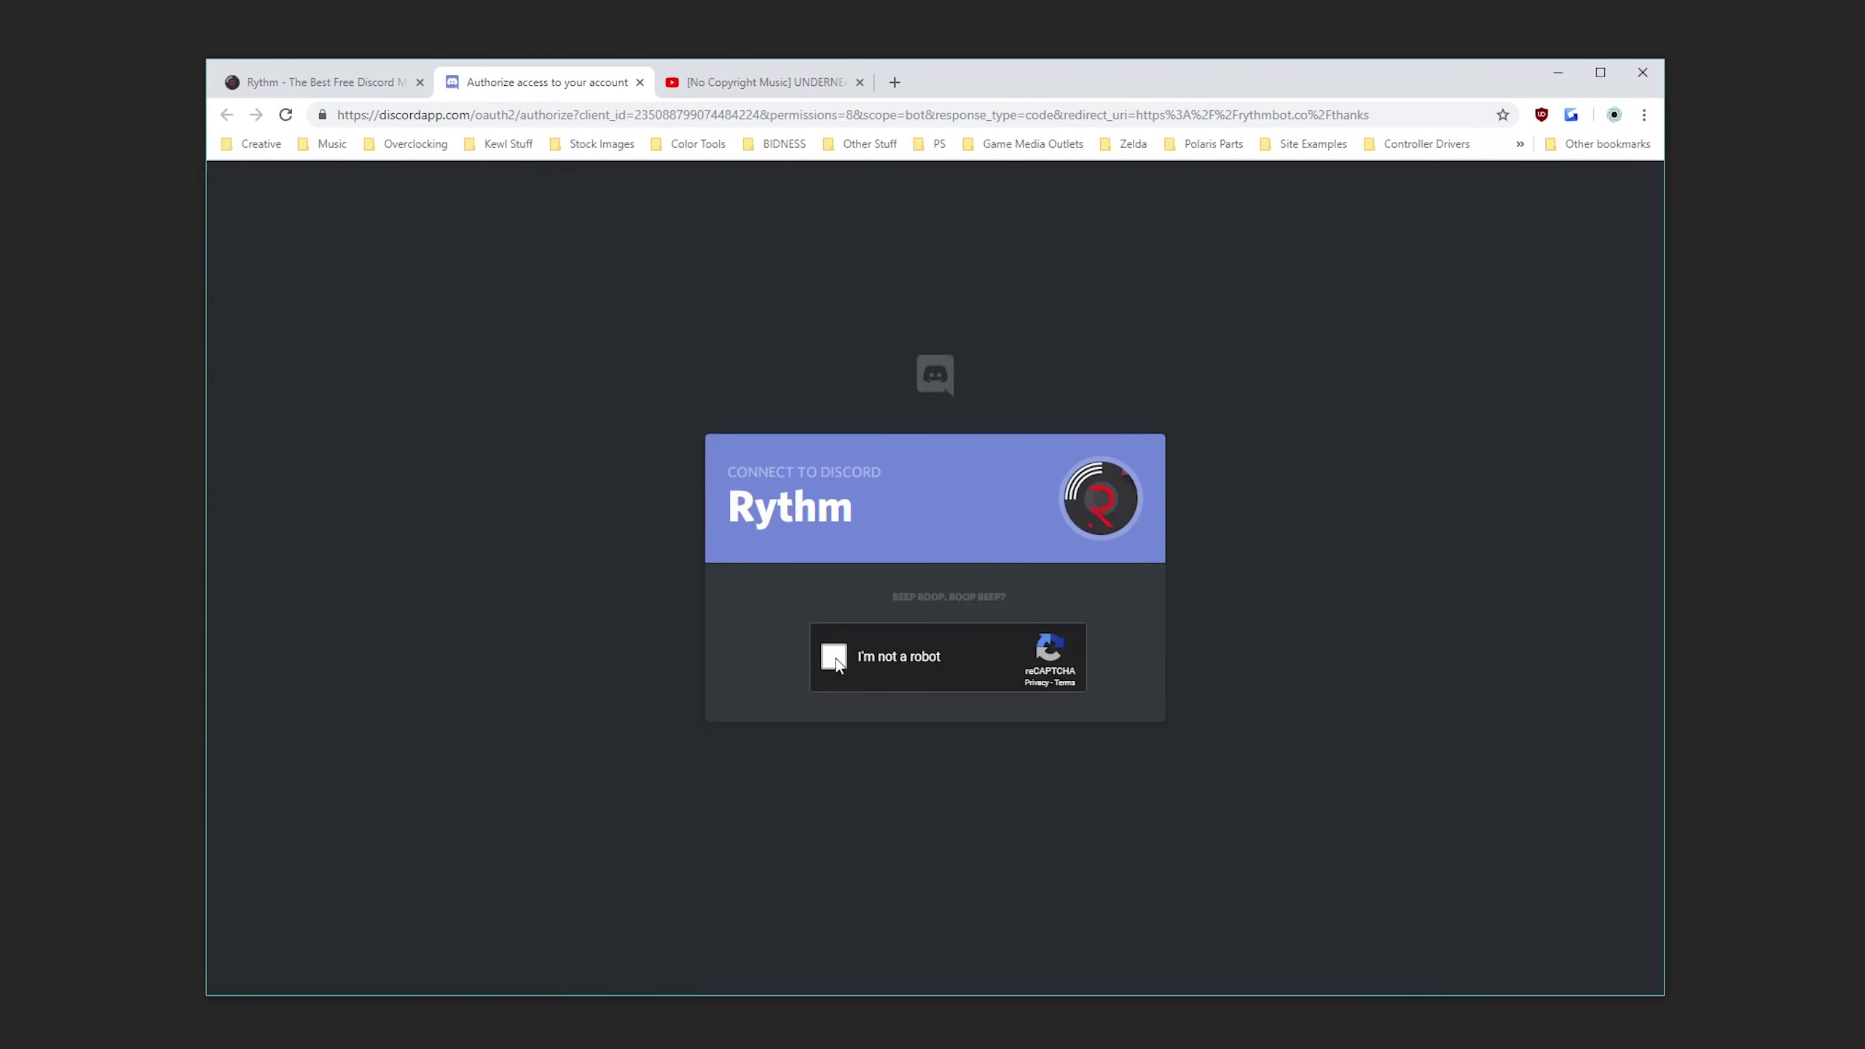
{"action": "key", "text": "space"}
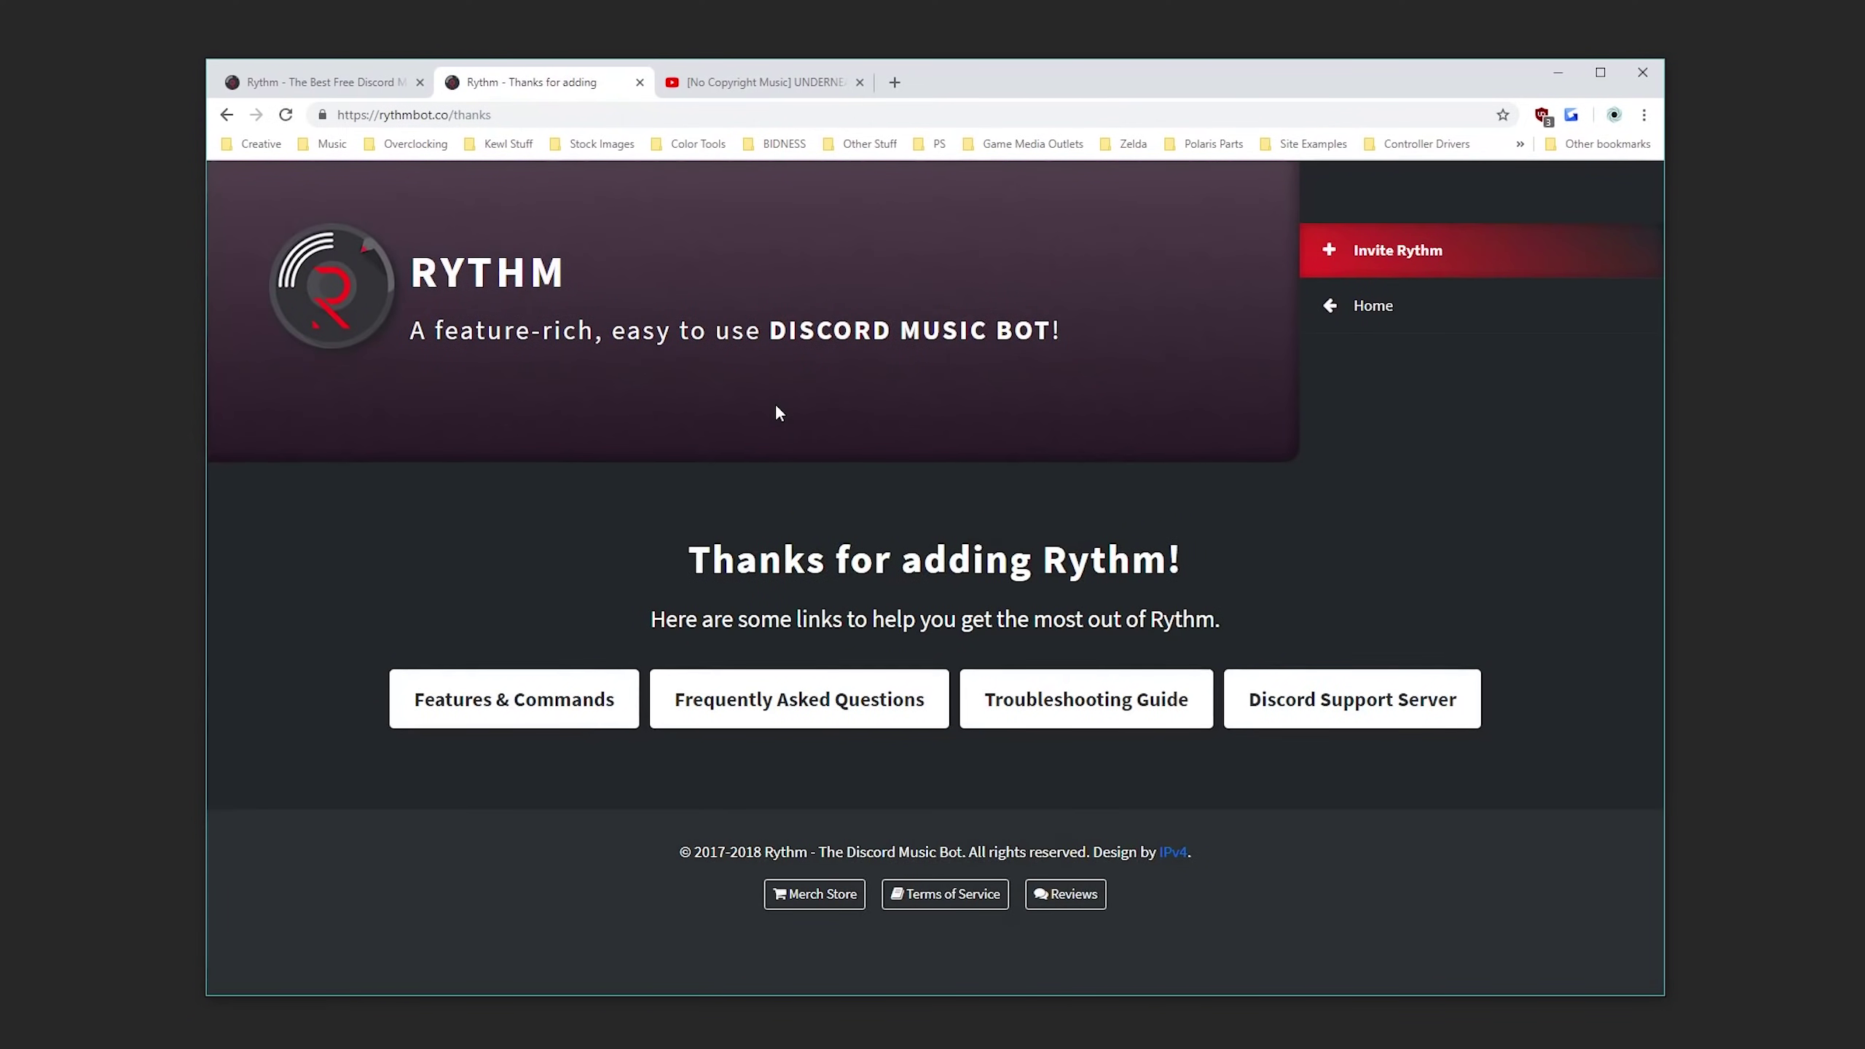
Switch to Discord and look for the Rythm bot in the server's member list.
{"action": "left_click", "coordinate": [1571, 81]}
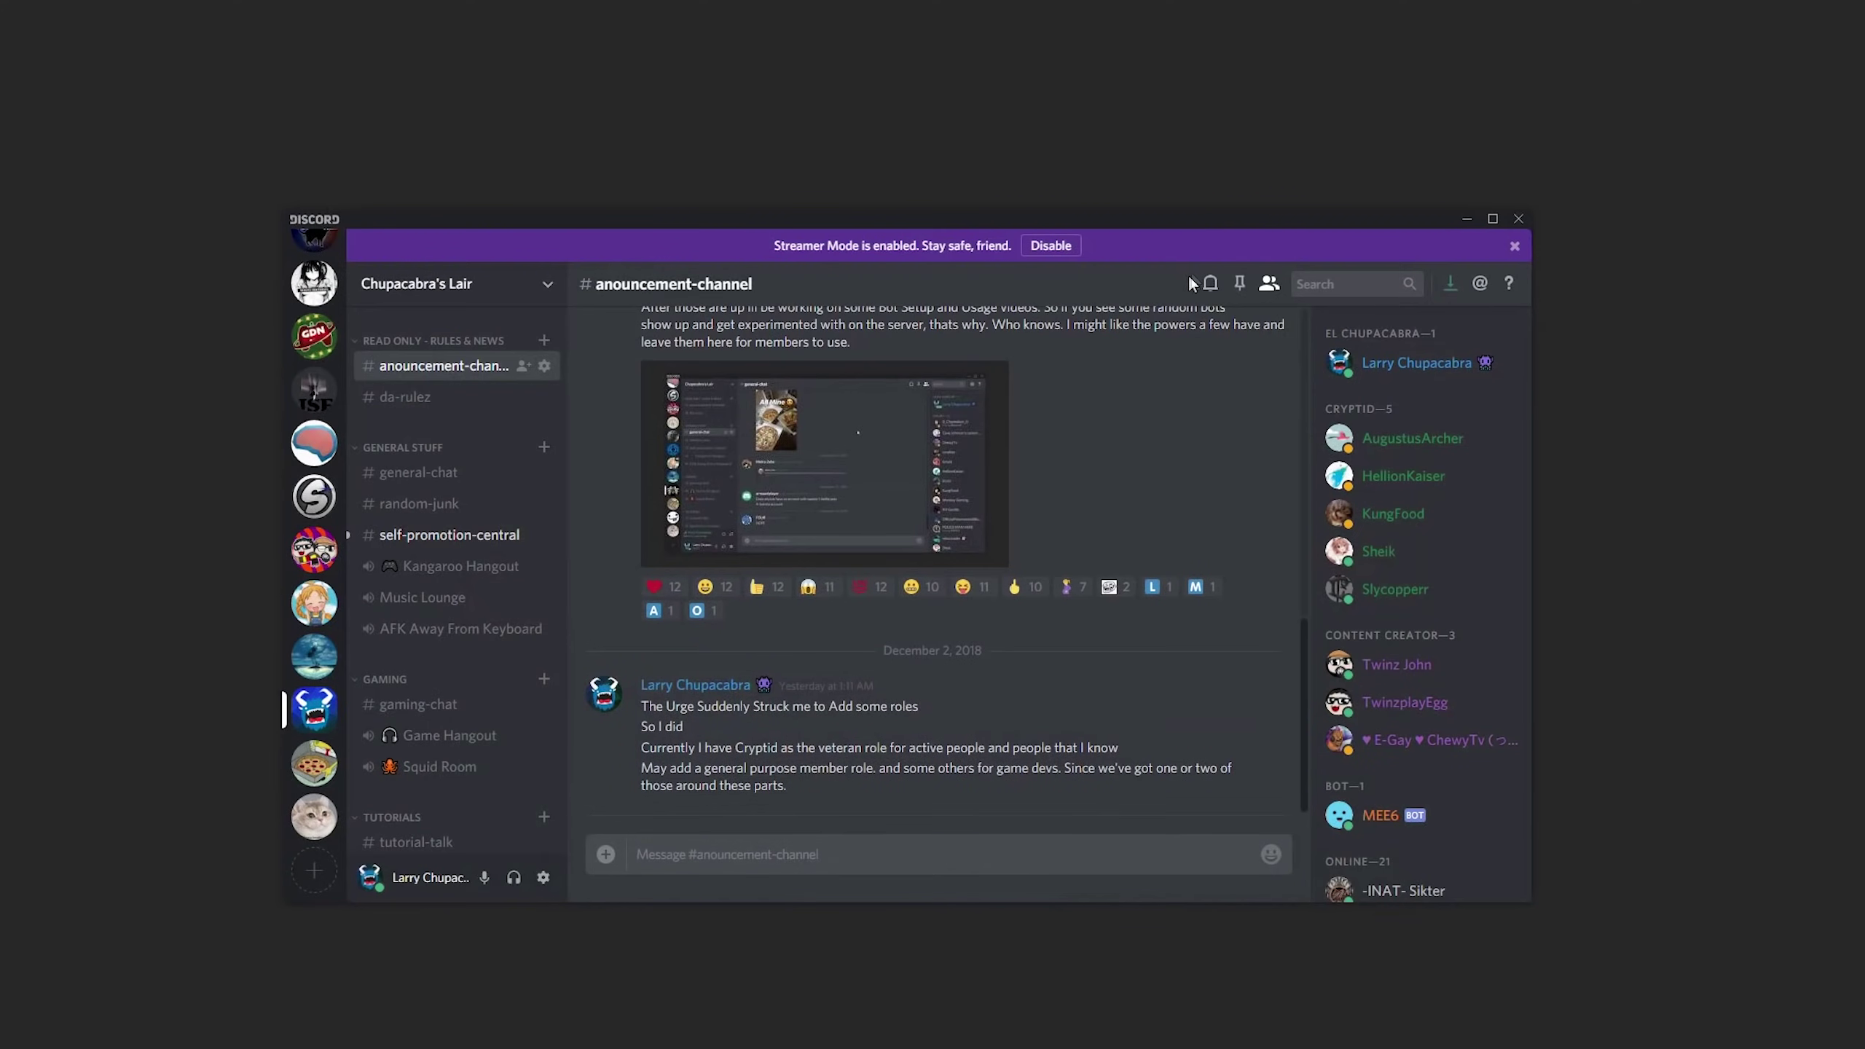
{"action": "scroll", "coordinate": [1469, 599], "scroll_direction": "down", "scroll_amount": 5}
{"action": "scroll", "coordinate": [1474, 601], "scroll_direction": "down", "scroll_amount": 5}
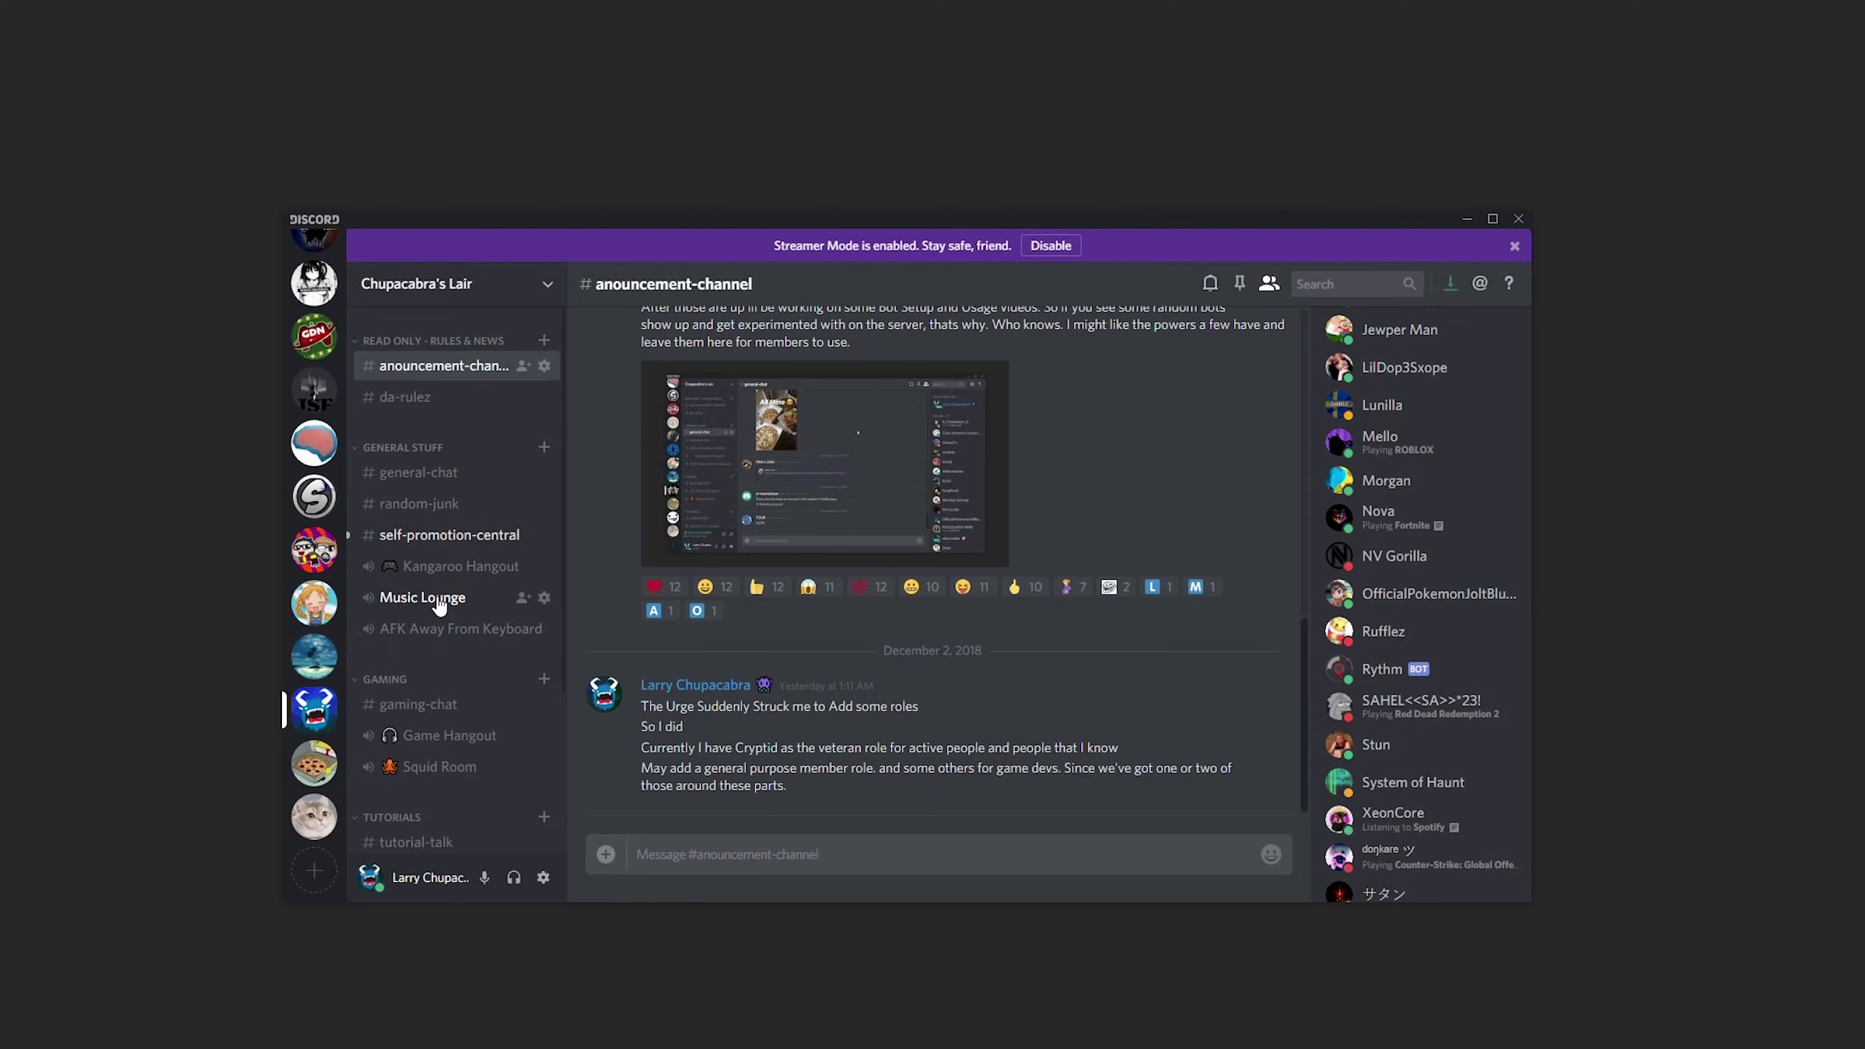
Create a text channel named music-bot-controls in the General Stuff category and open it.
{"action": "left_click", "coordinate": [544, 447]}
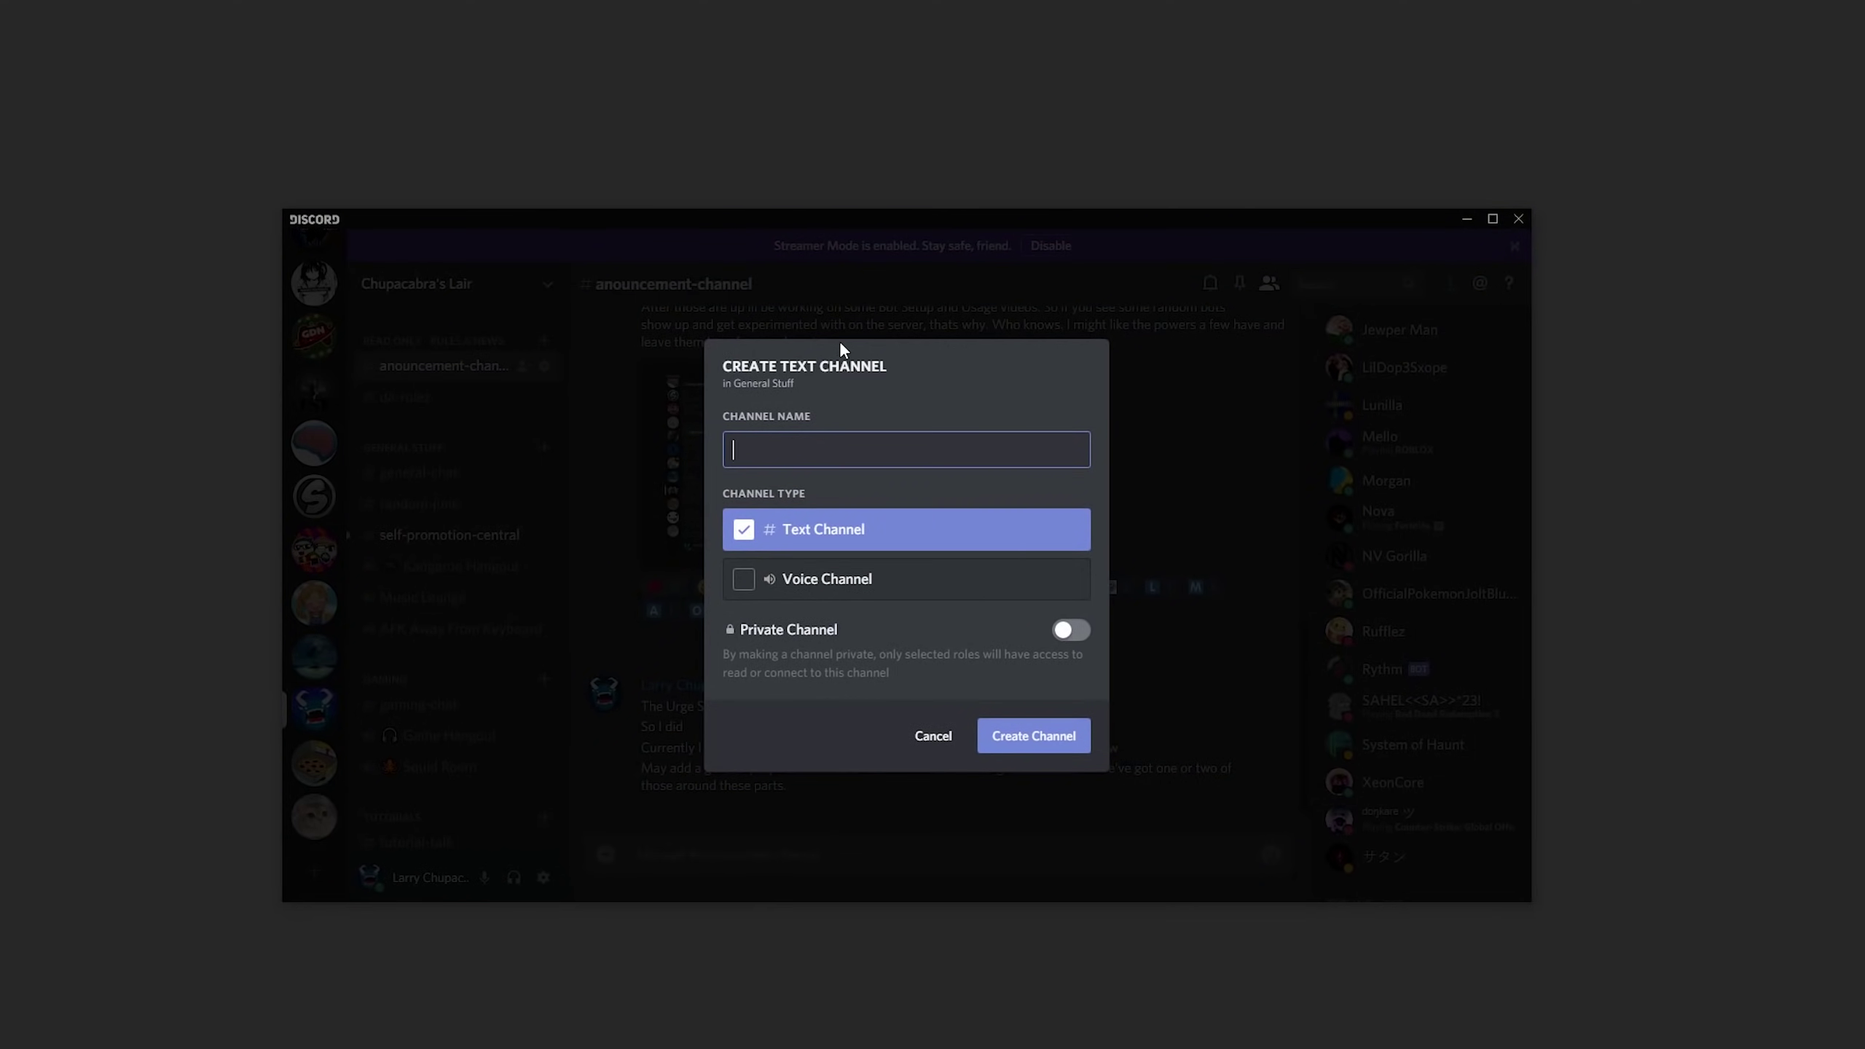
{"action": "type", "text": "music-bot-controls"}
{"action": "left_click", "coordinate": [1028, 736]}
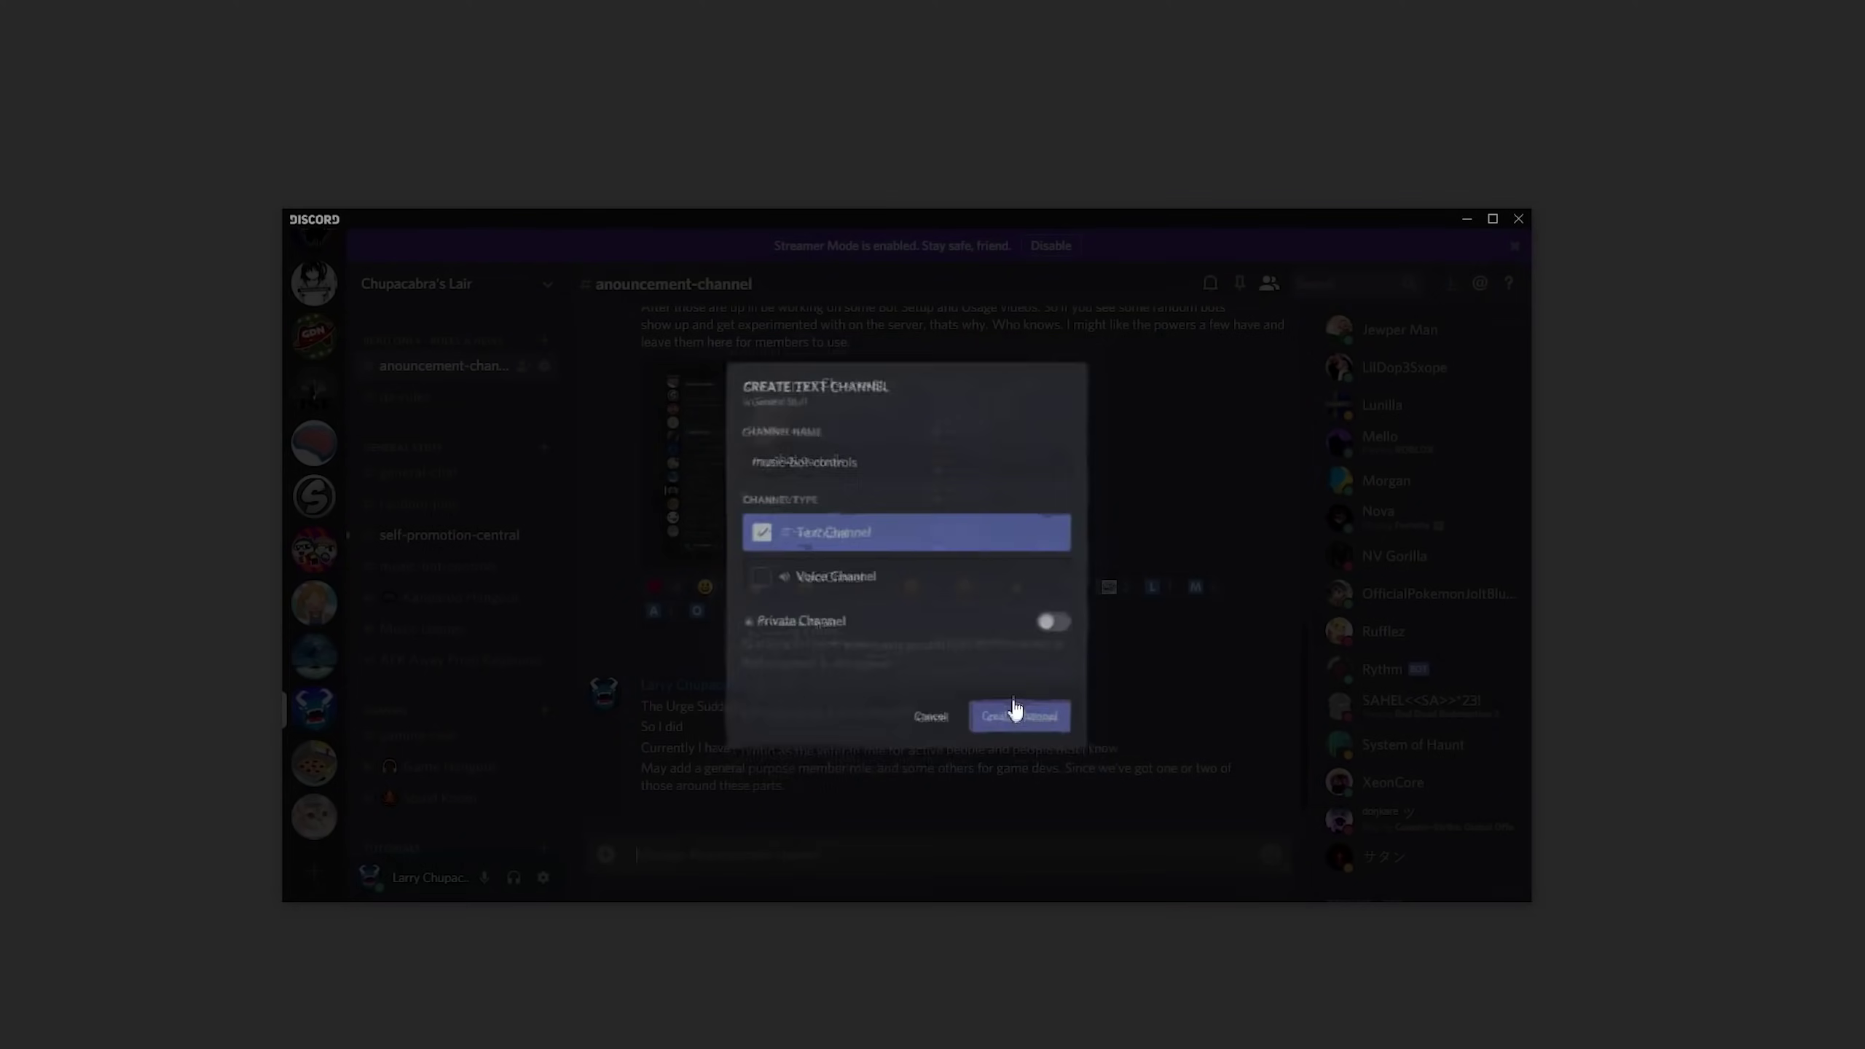
{"action": "left_click", "coordinate": [433, 566]}
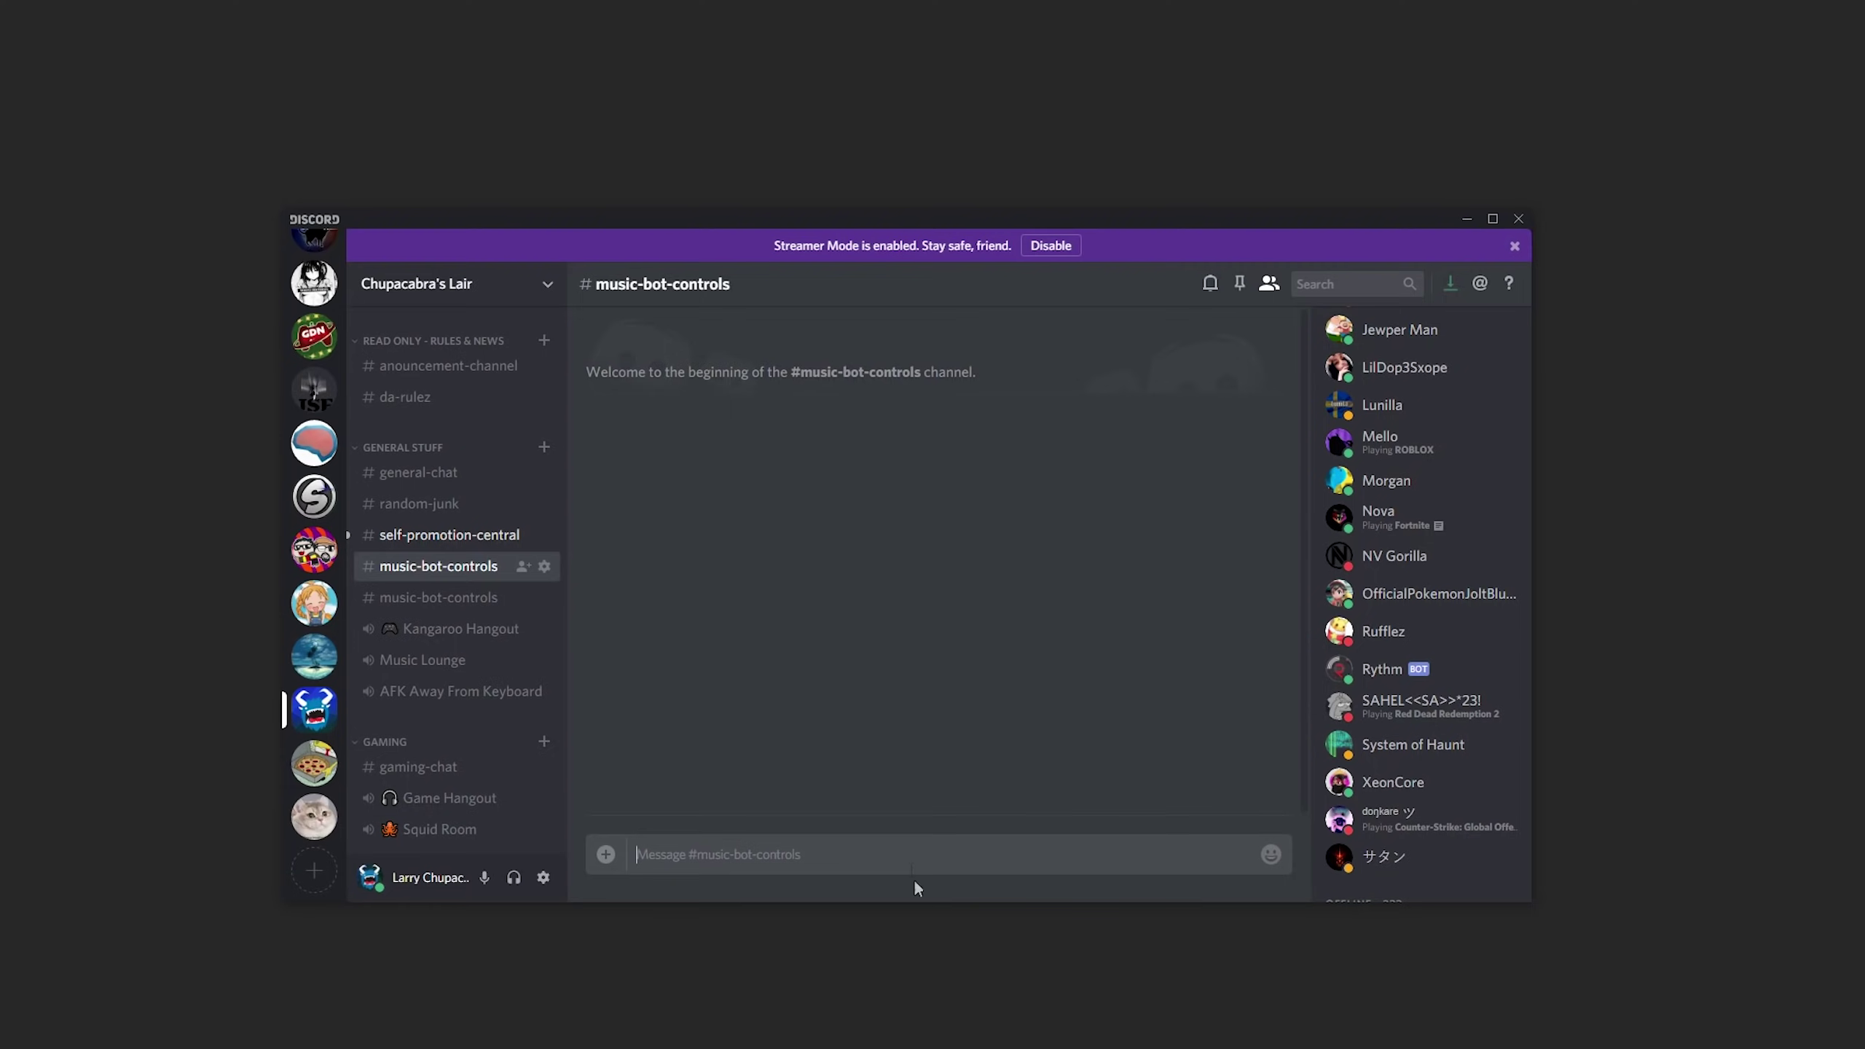
Switch back to the browser and open the Features & Commands page from the Rythm site's home page.
{"action": "left_click", "coordinate": [1028, 1025]}
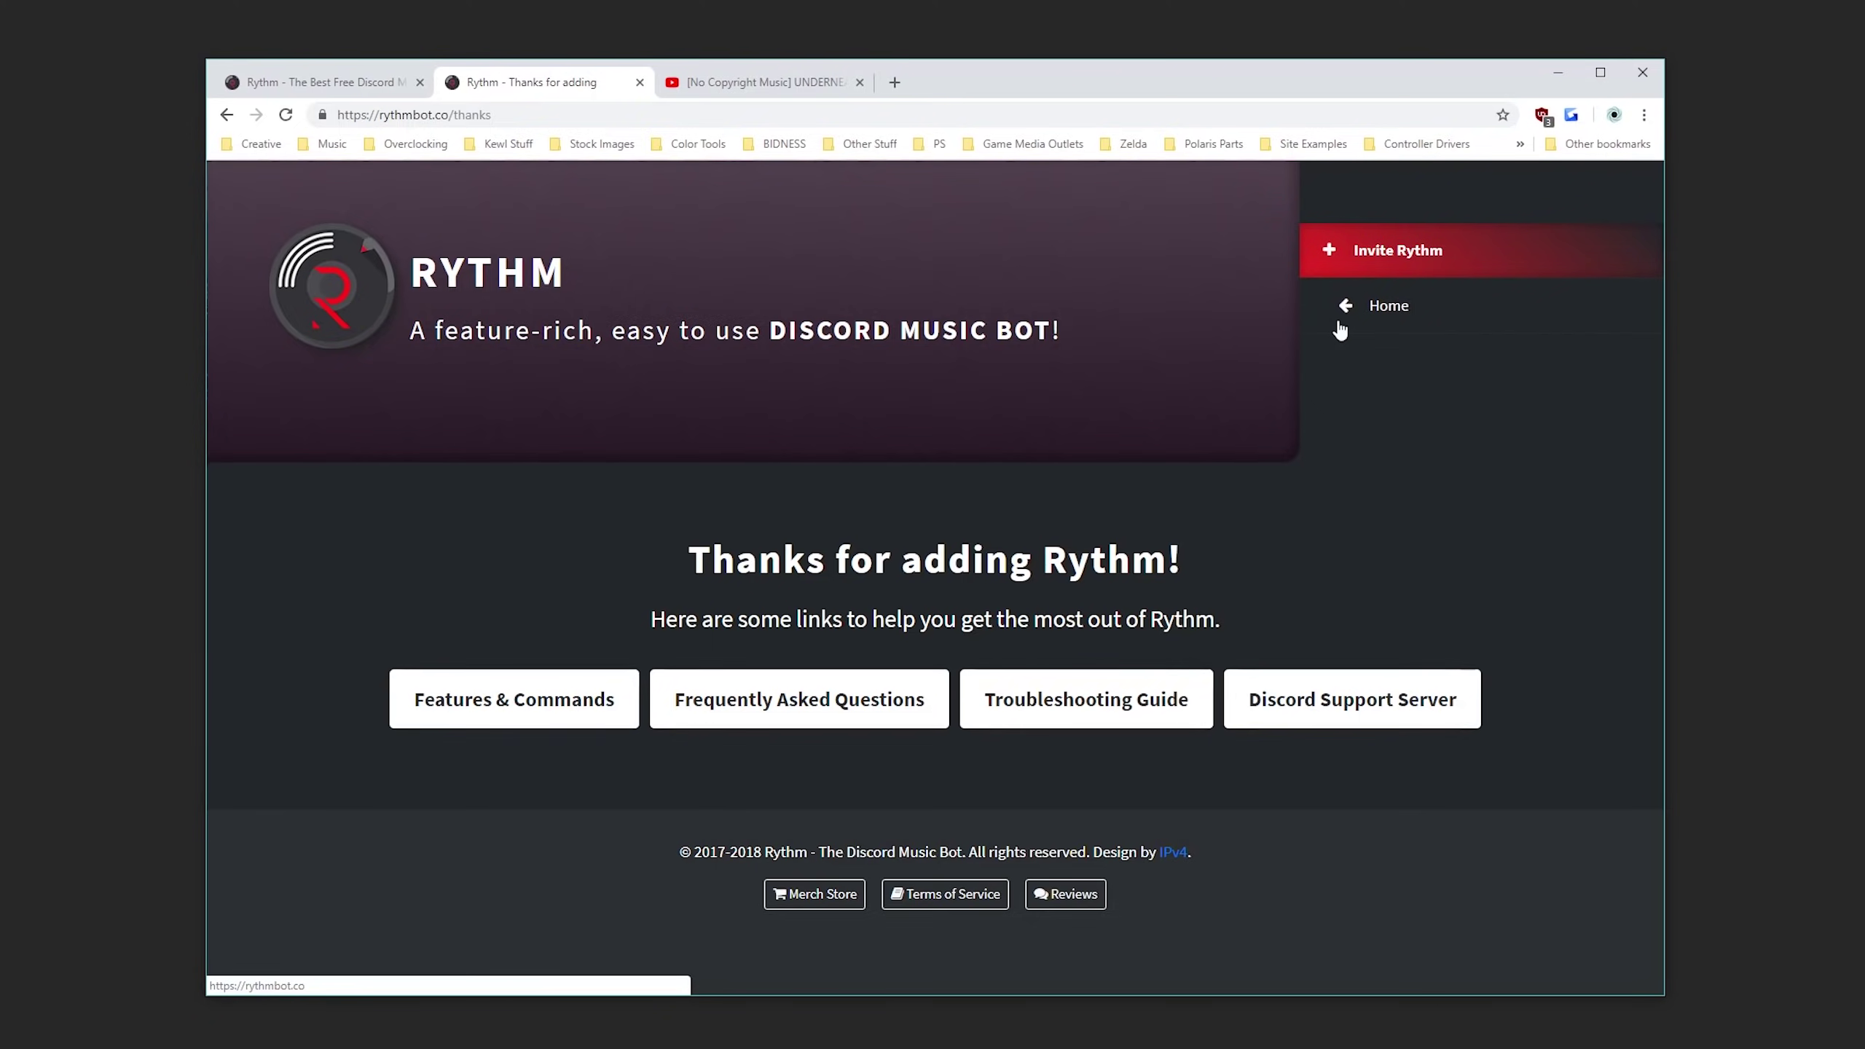
{"action": "left_click", "coordinate": [1378, 303]}
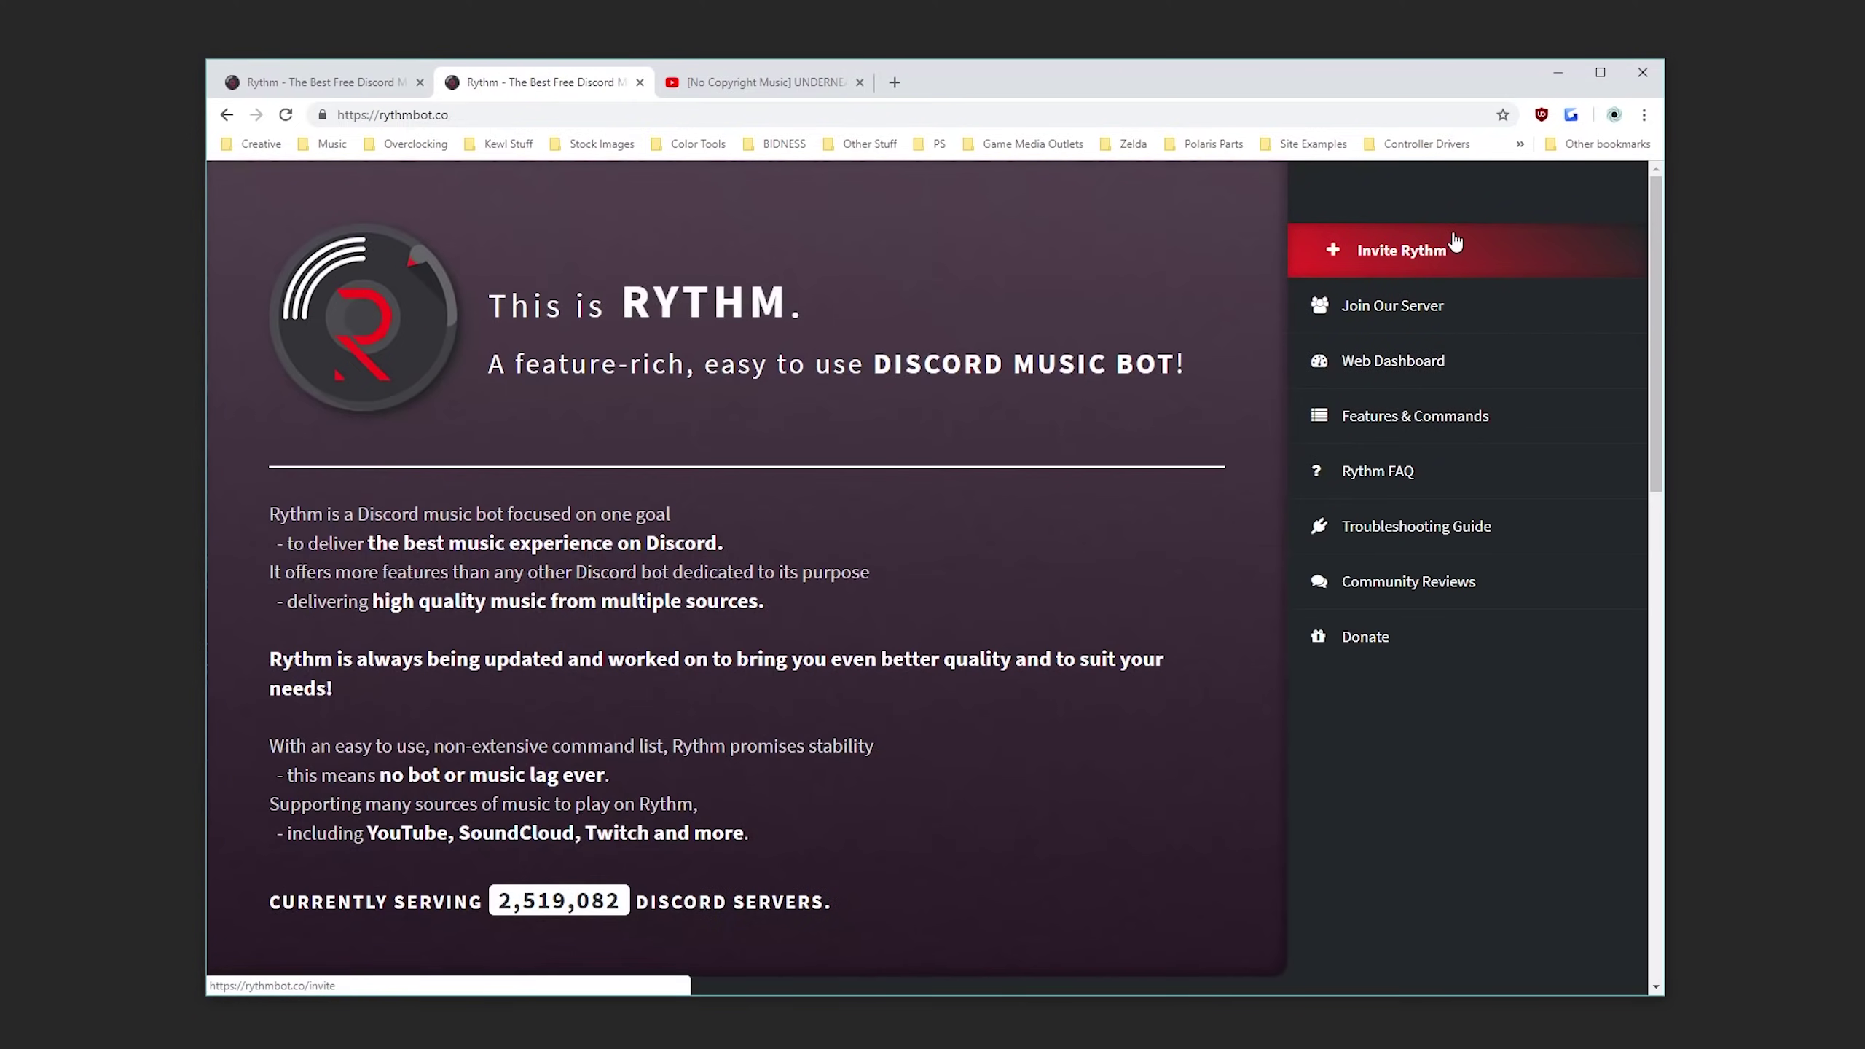
{"action": "scroll", "coordinate": [1137, 530], "scroll_direction": "down", "scroll_amount": 14}
{"action": "scroll", "coordinate": [965, 531], "scroll_direction": "up", "scroll_amount": 6}
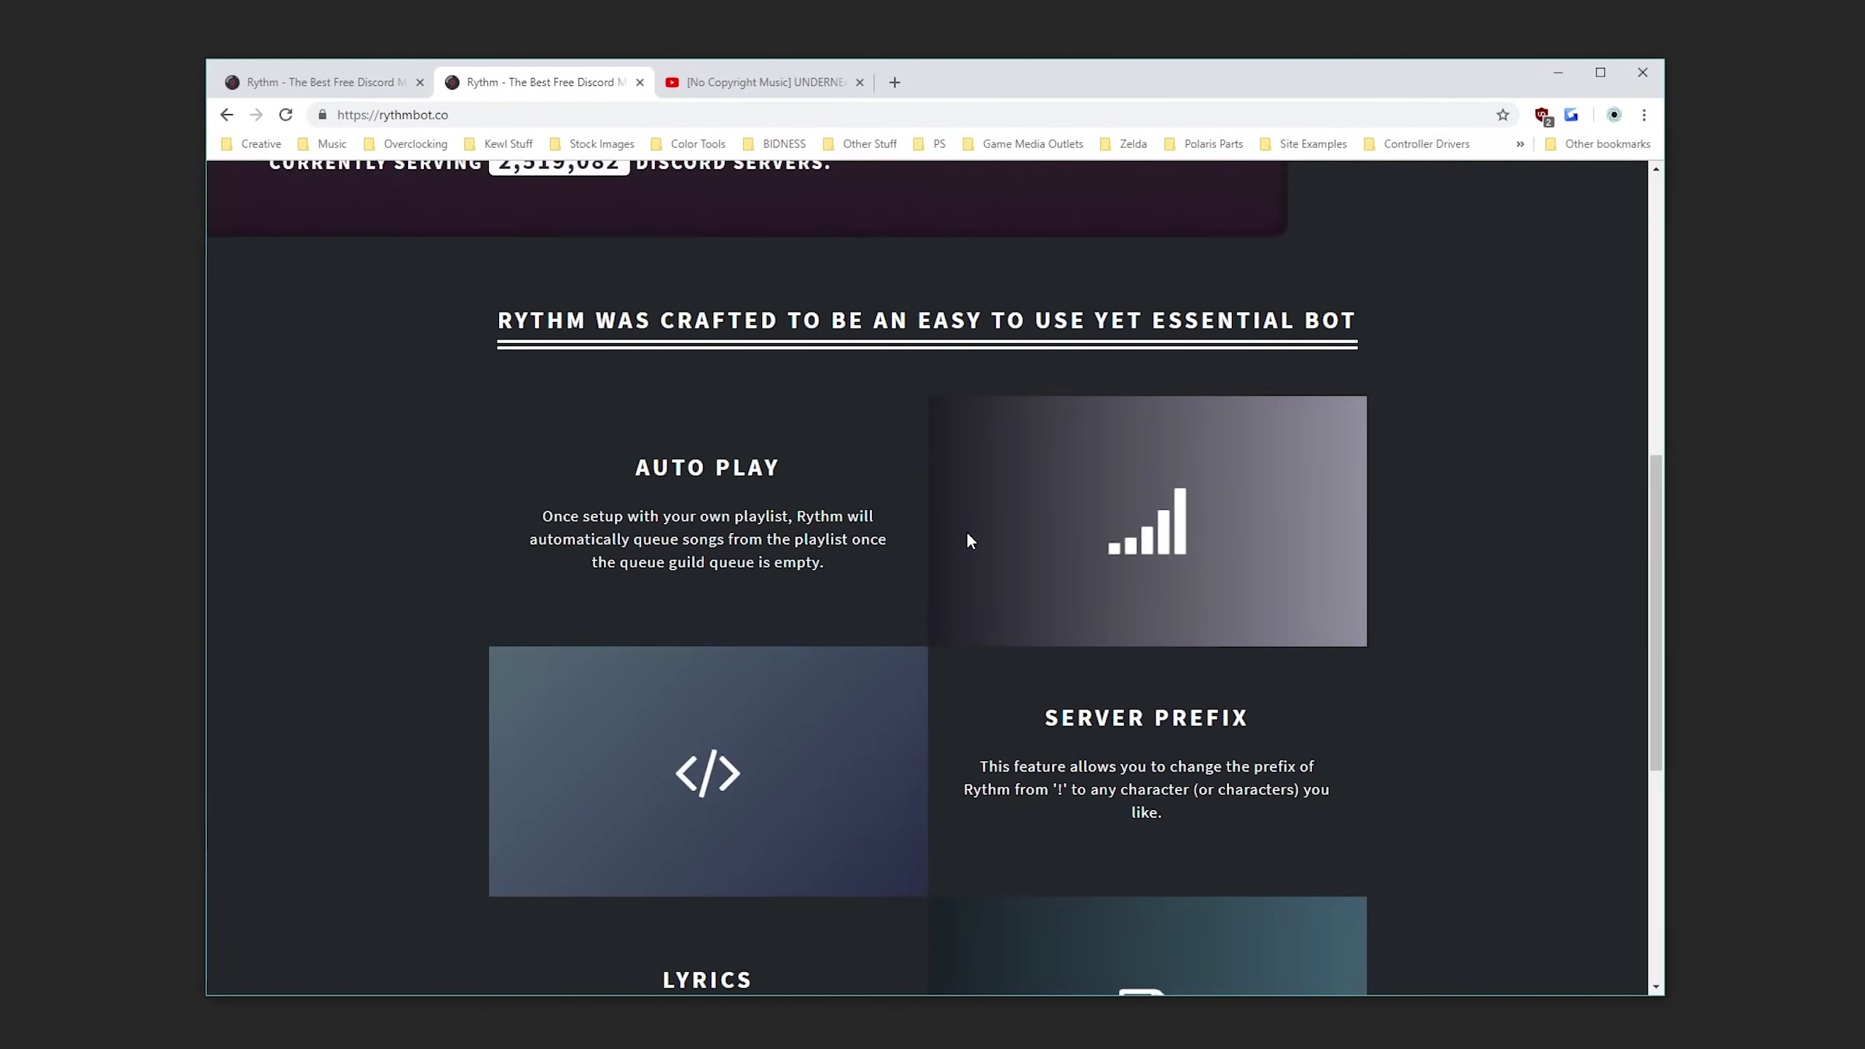
{"action": "scroll", "coordinate": [966, 532], "scroll_direction": "up", "scroll_amount": 8}
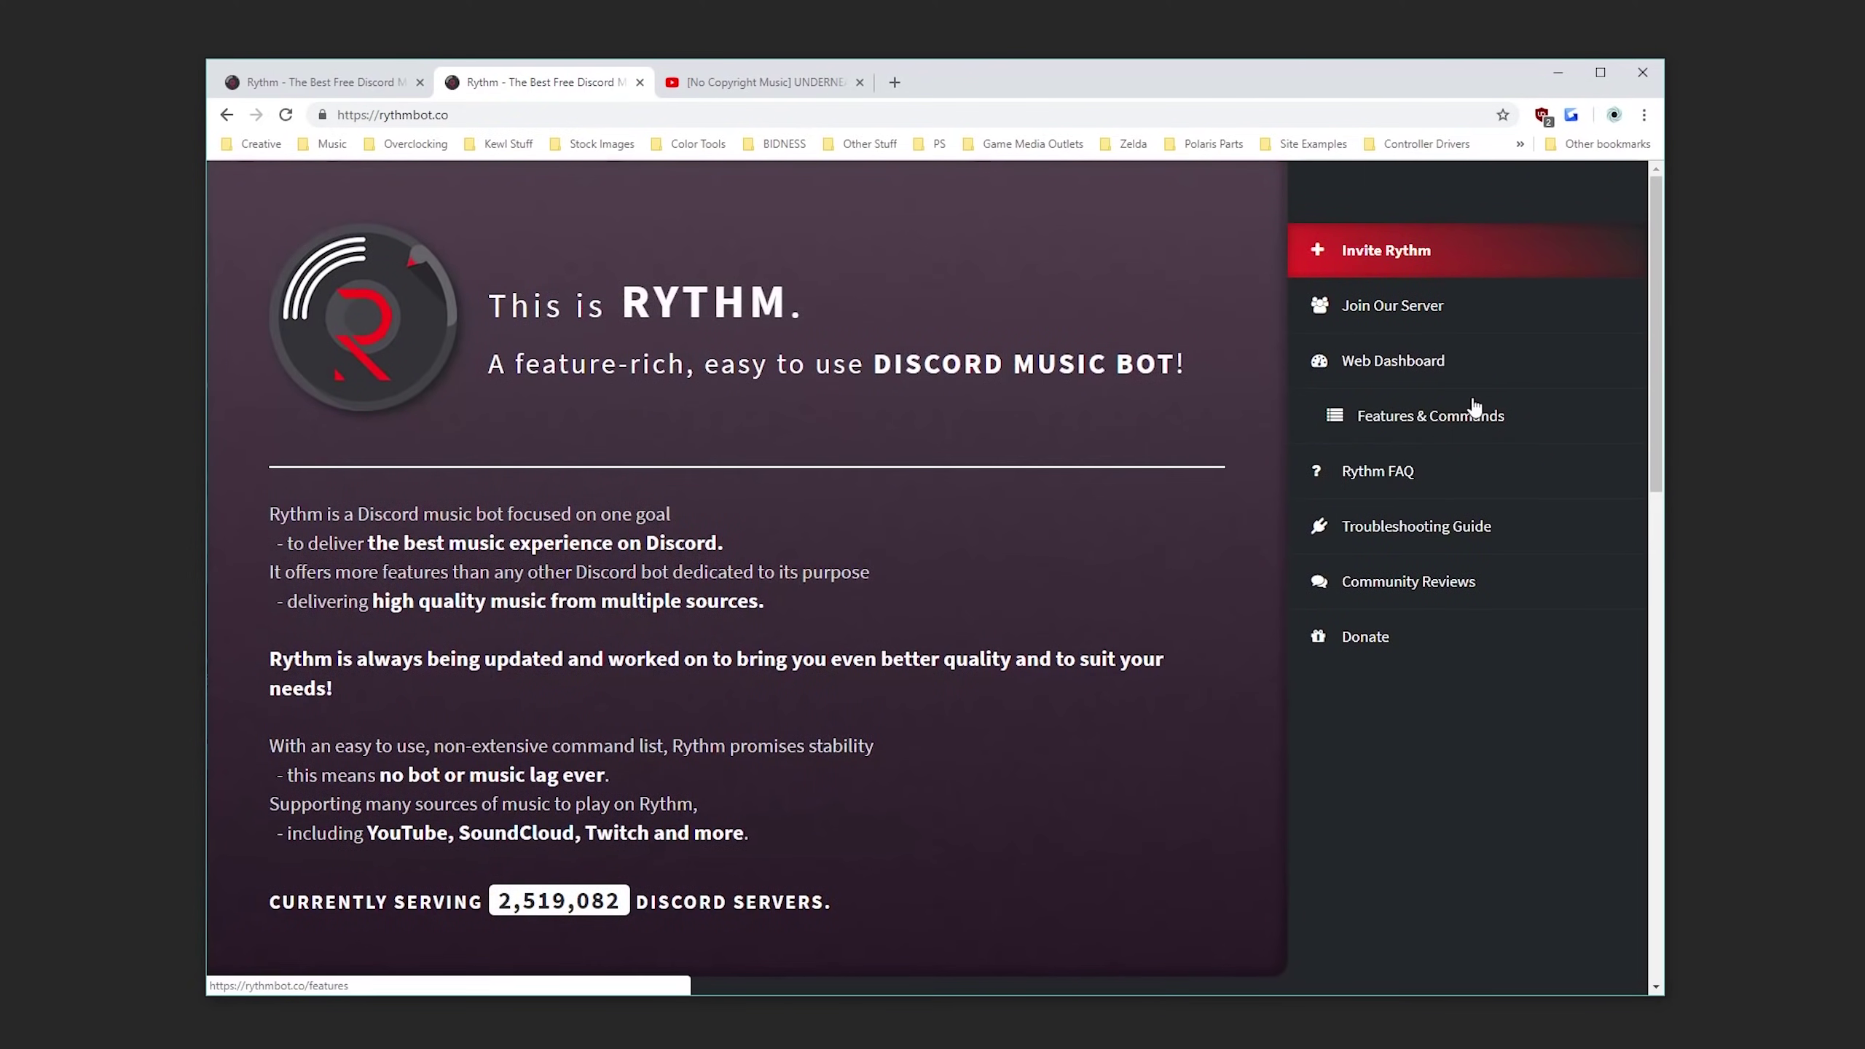
{"action": "left_click", "coordinate": [1470, 431]}
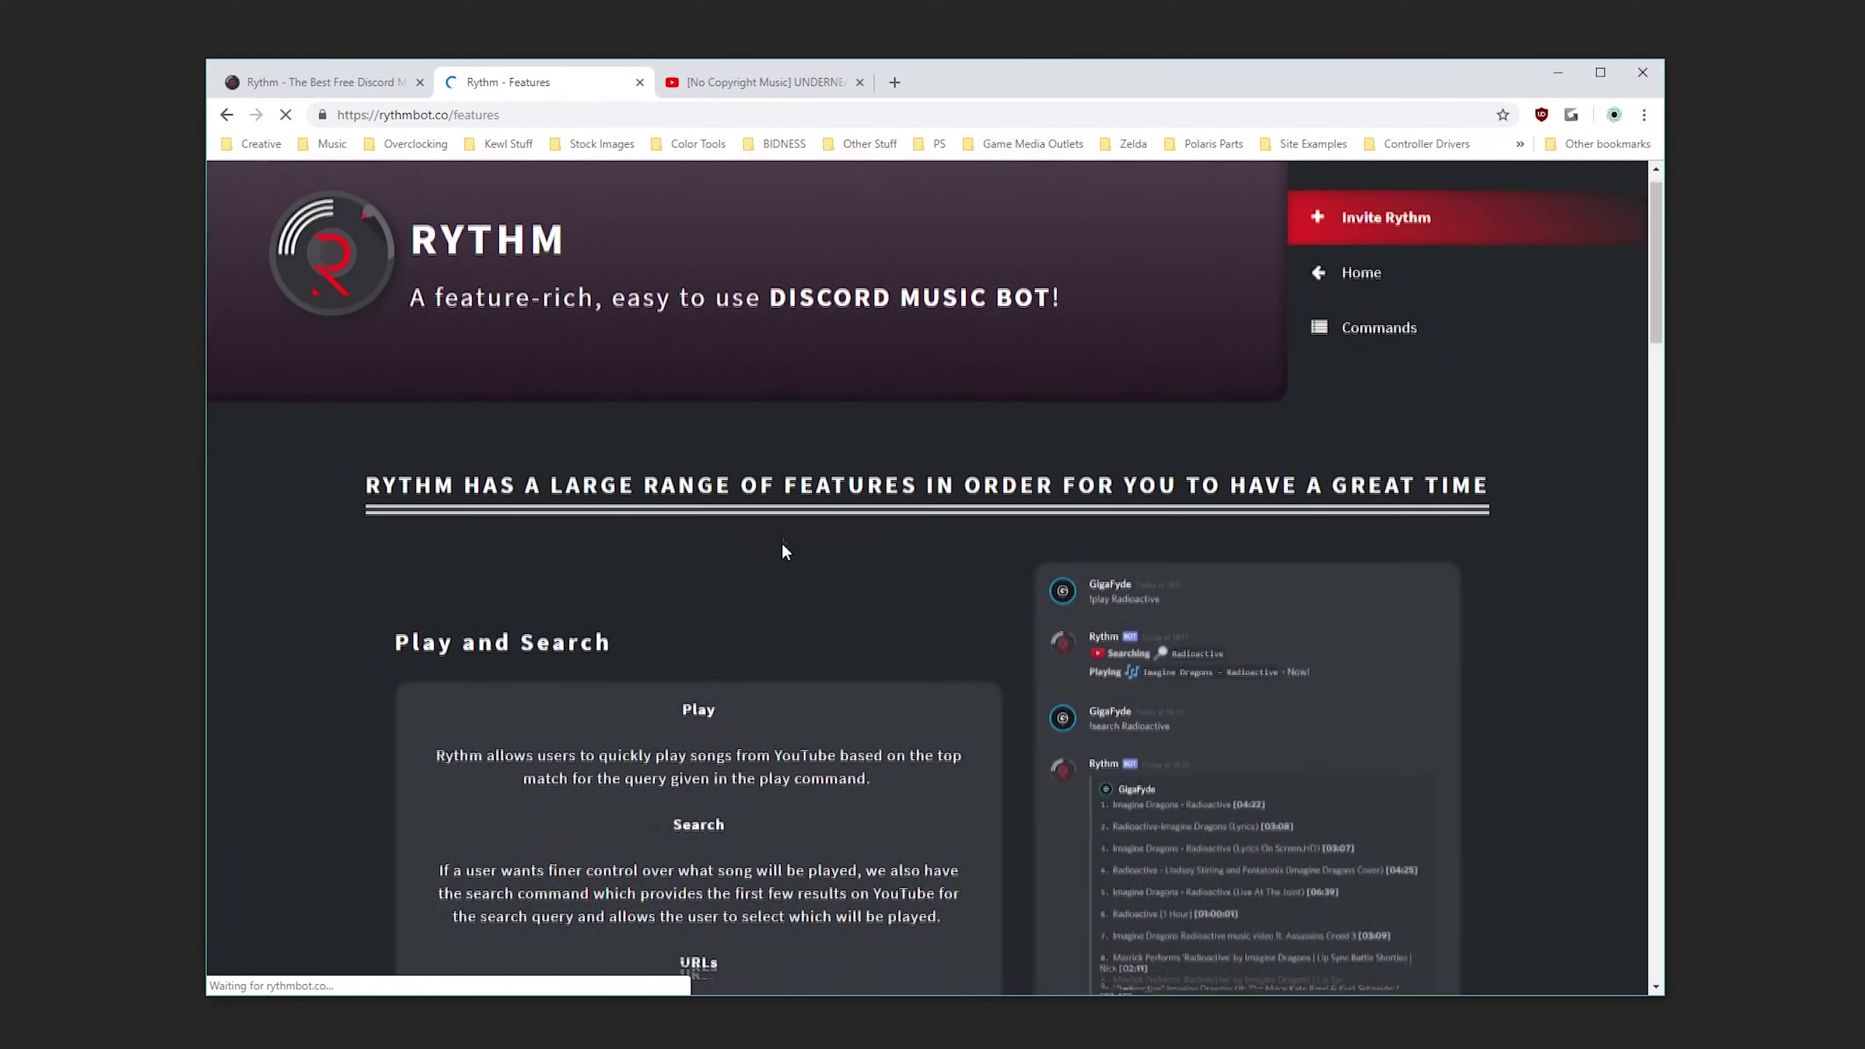
Copy the full Rythm command table, from play to leavecleanup, and post it in the music-bot-controls channel in Discord.
{"action": "scroll", "coordinate": [781, 547], "scroll_direction": "down", "scroll_amount": 10}
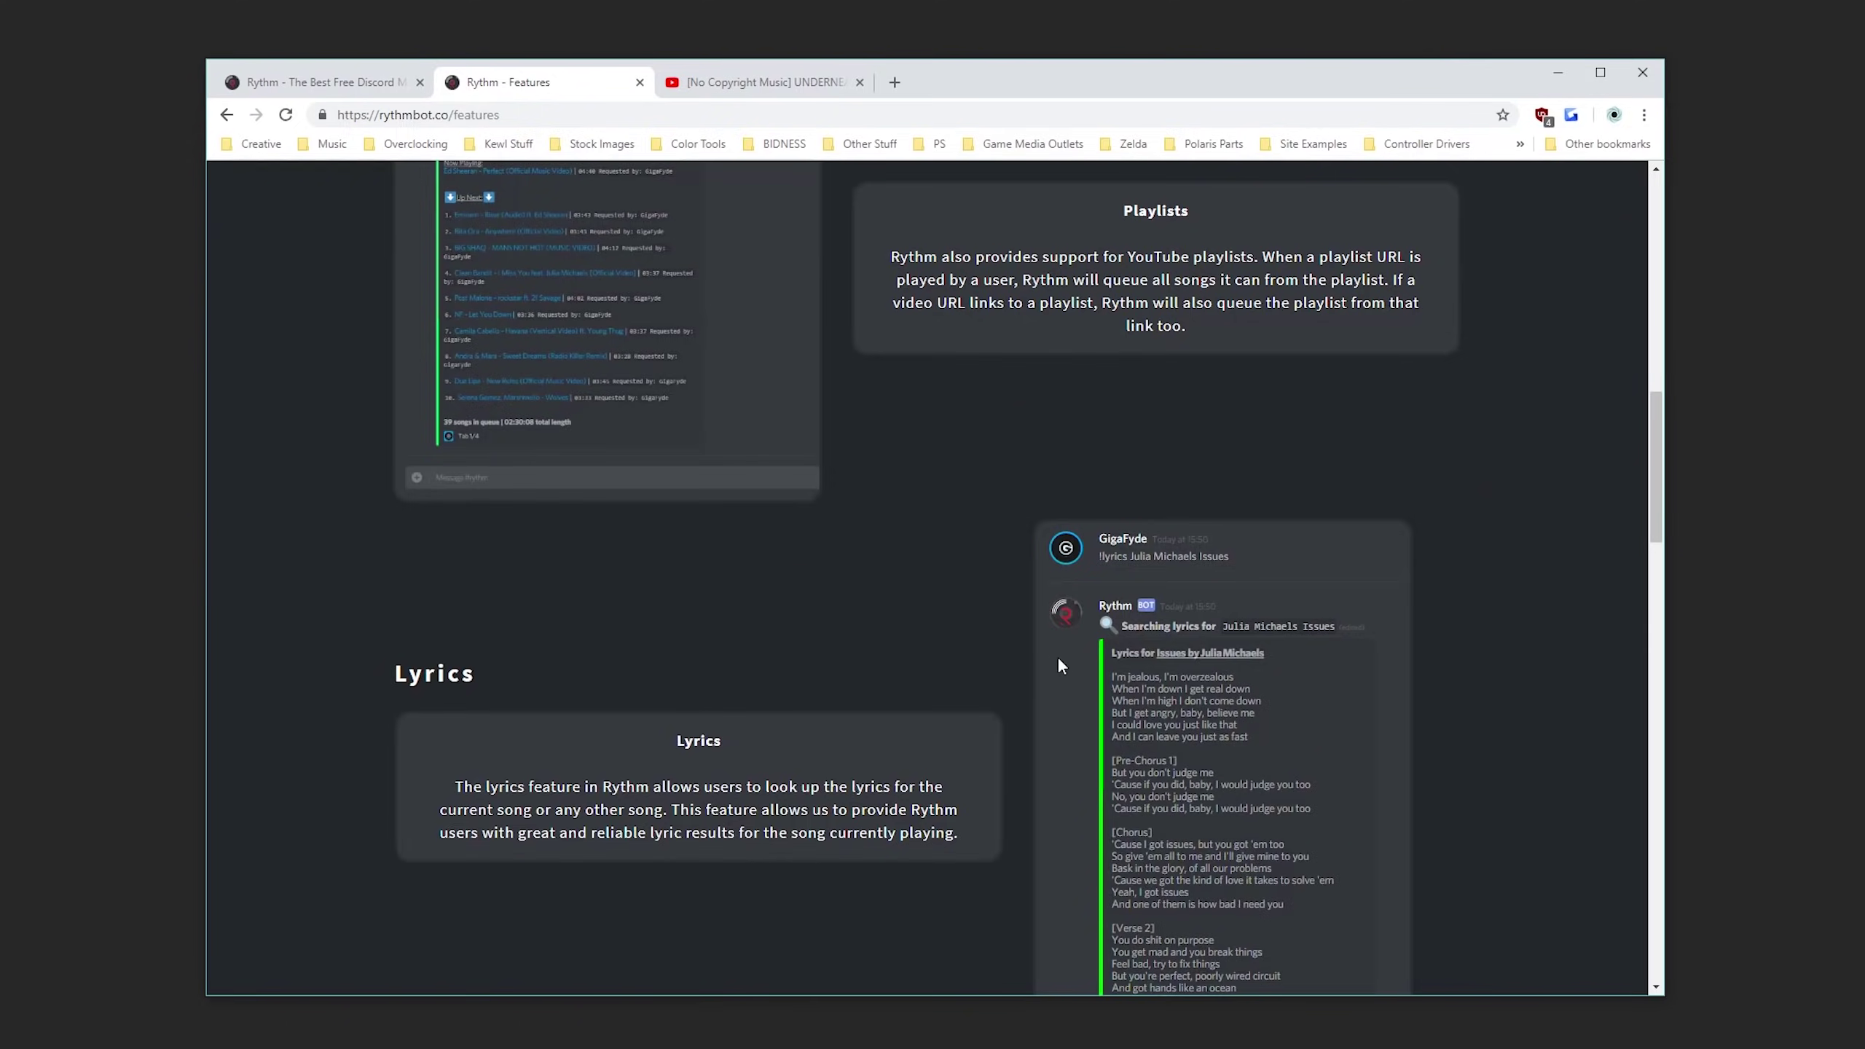
{"action": "scroll", "coordinate": [874, 580], "scroll_direction": "down", "scroll_amount": 10}
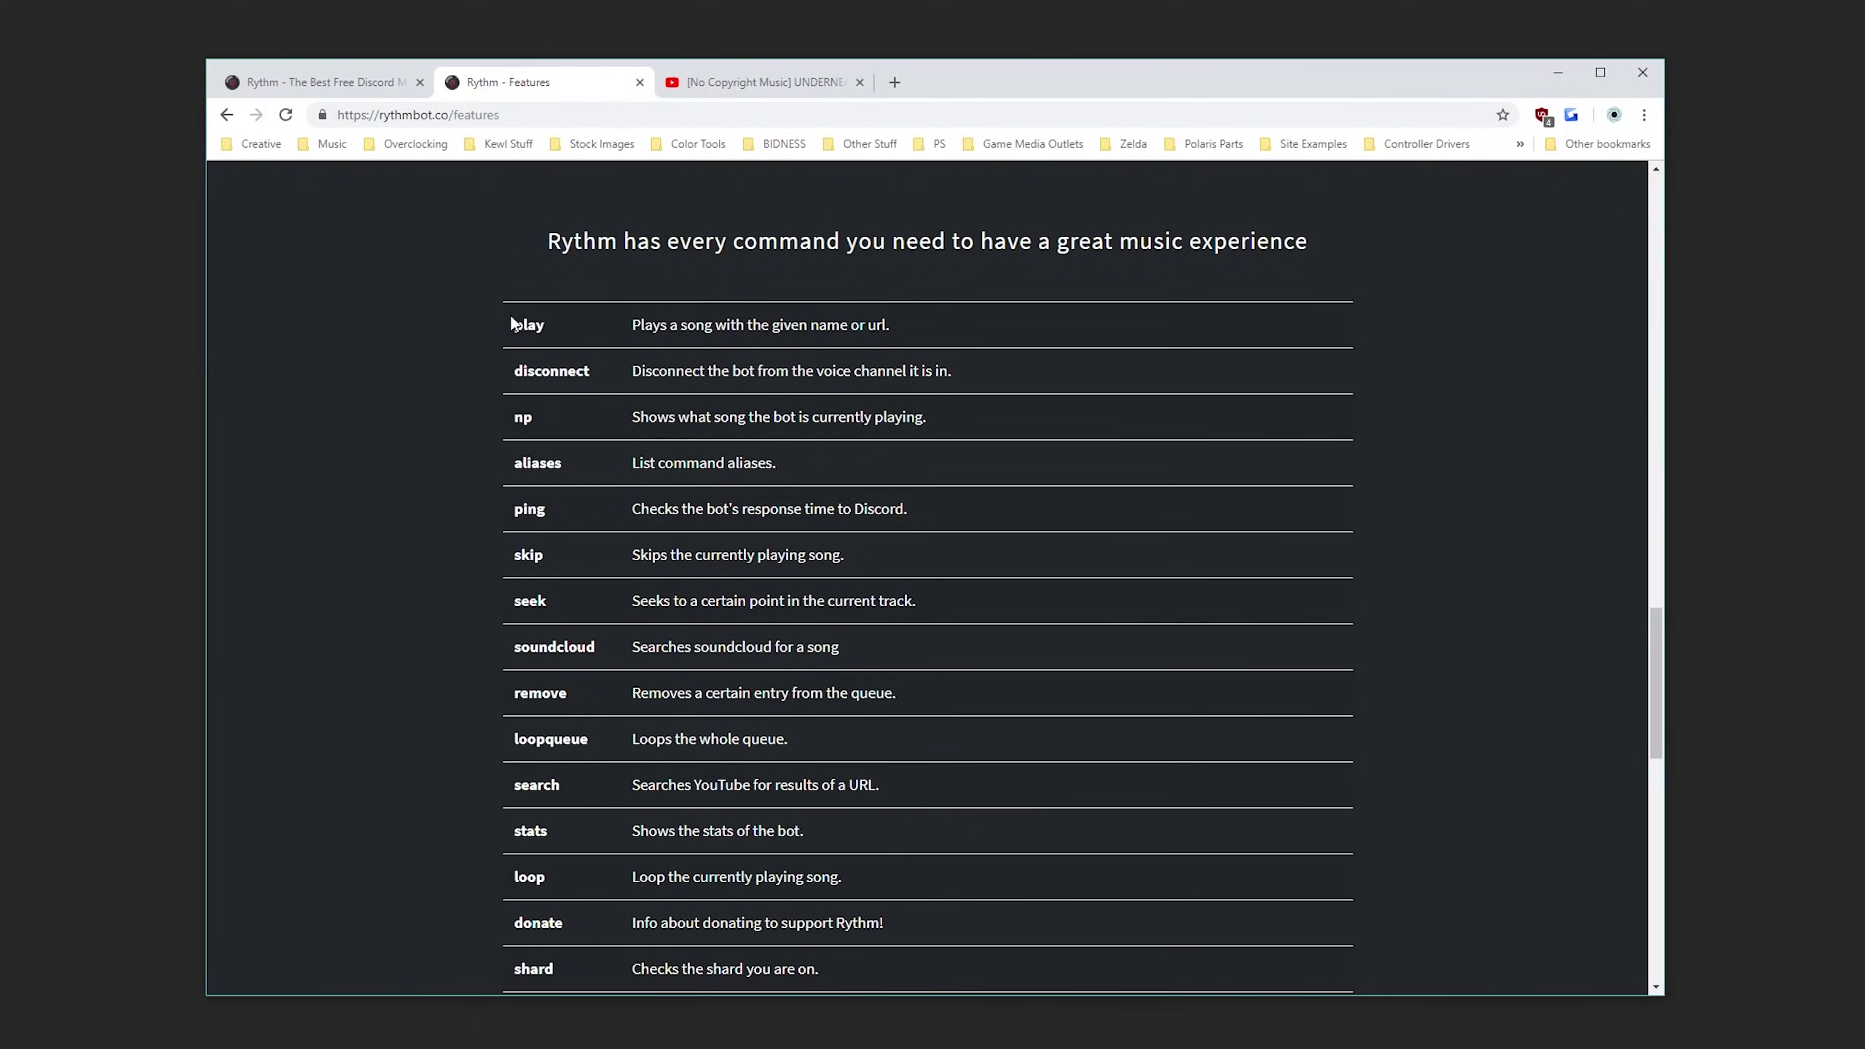
{"action": "left_click_drag", "start_coordinate": [505, 324], "coordinate": [1108, 725]}
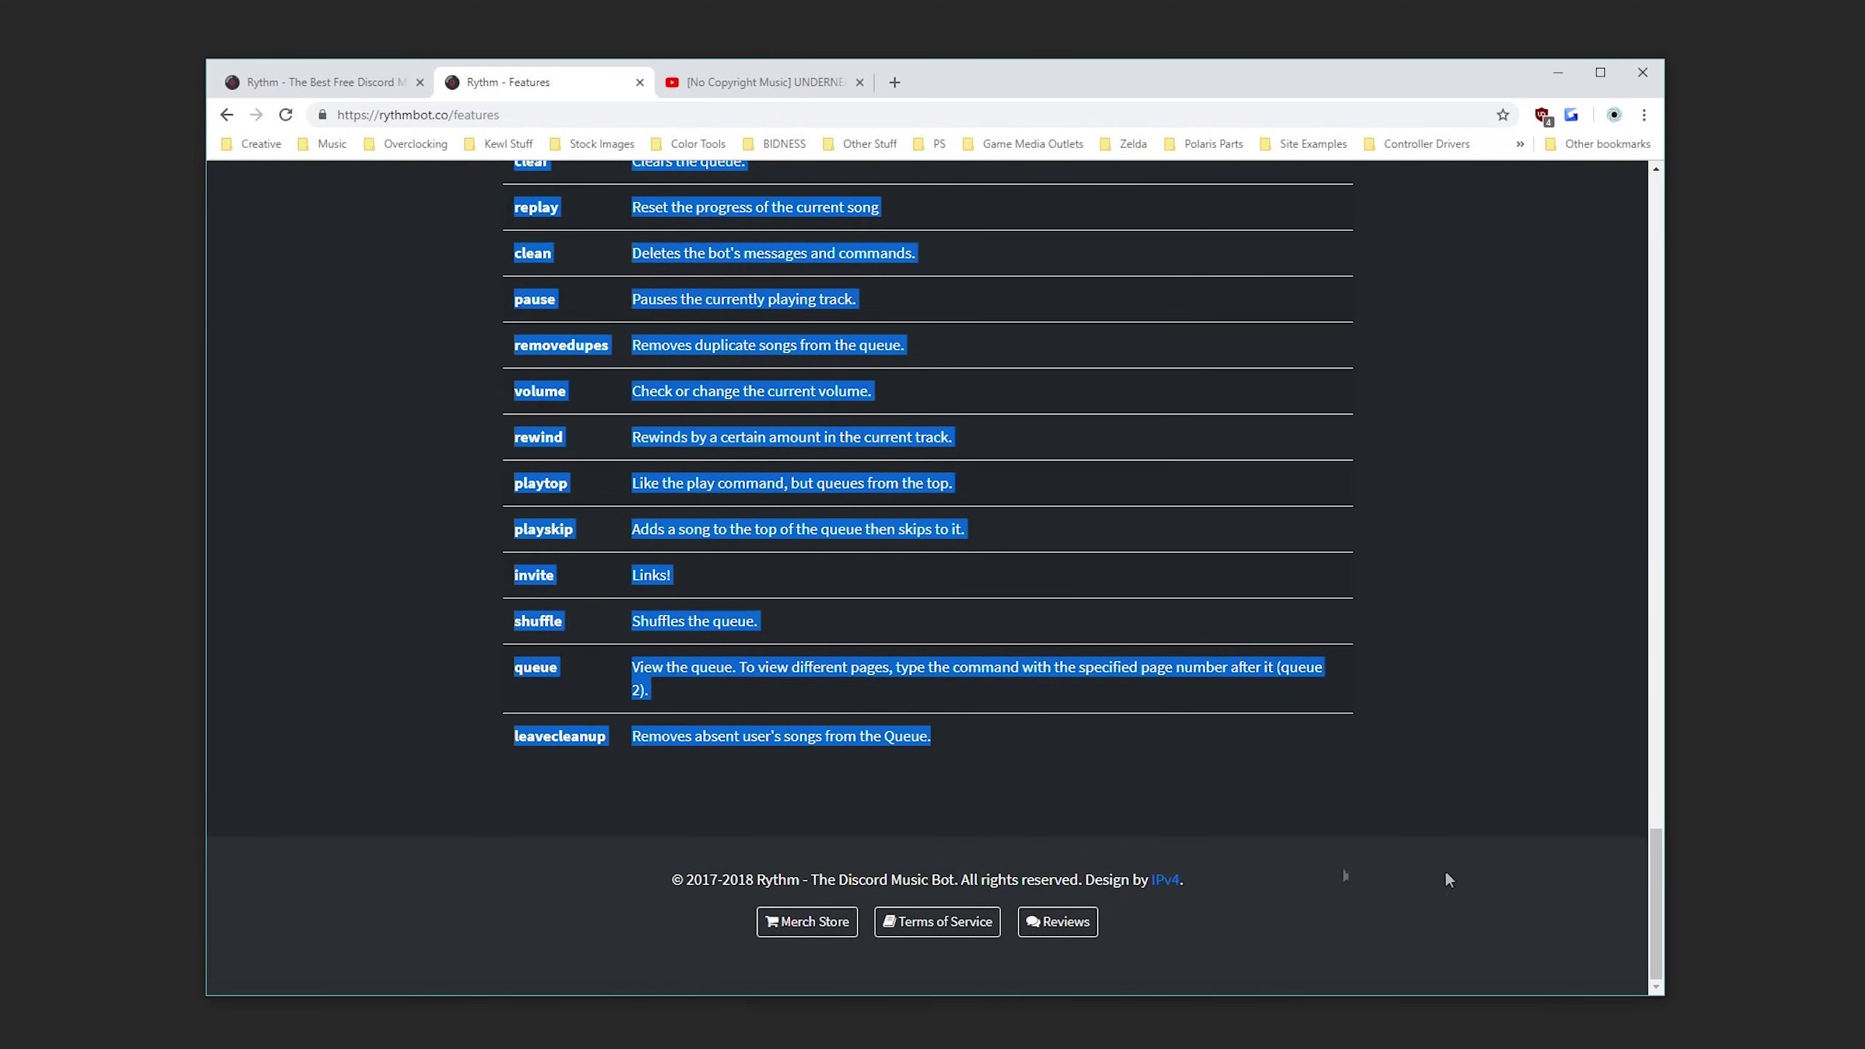
{"action": "left_click", "coordinate": [679, 1048]}
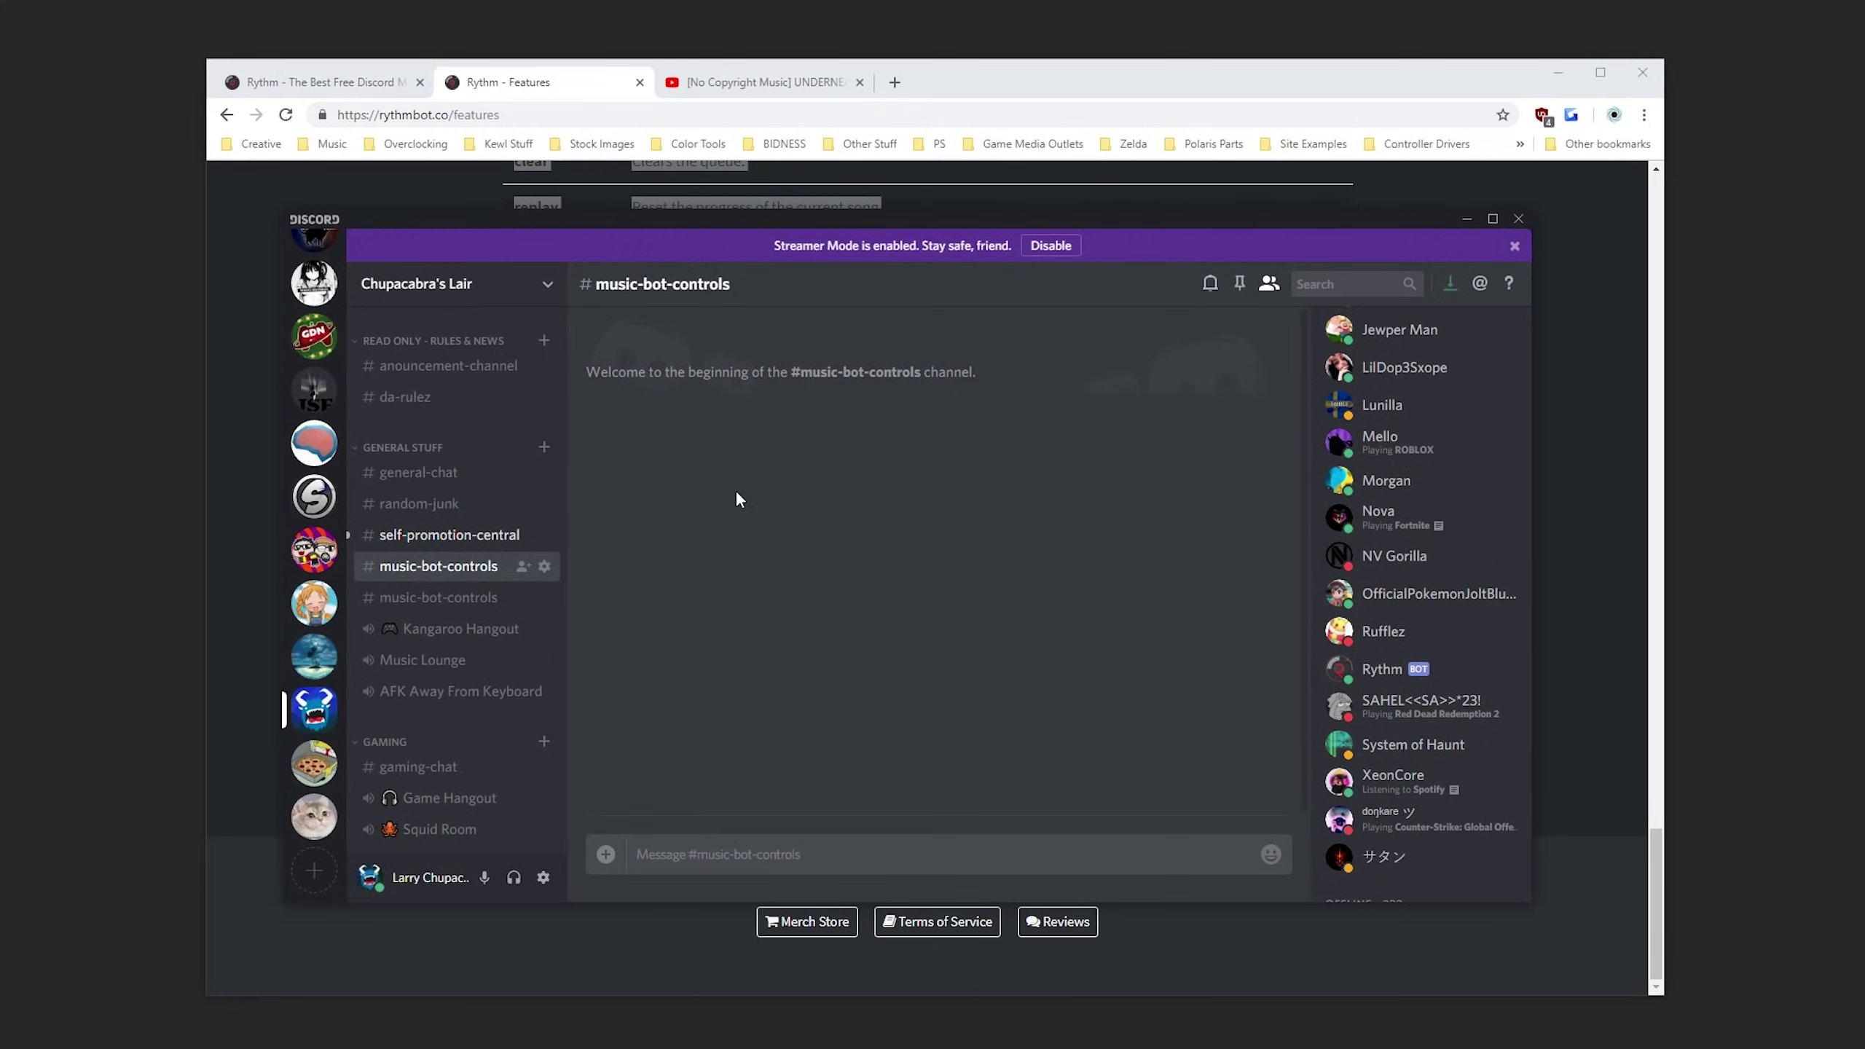
{"action": "key", "text": "ctrl+v"}
{"action": "key", "text": "Return"}
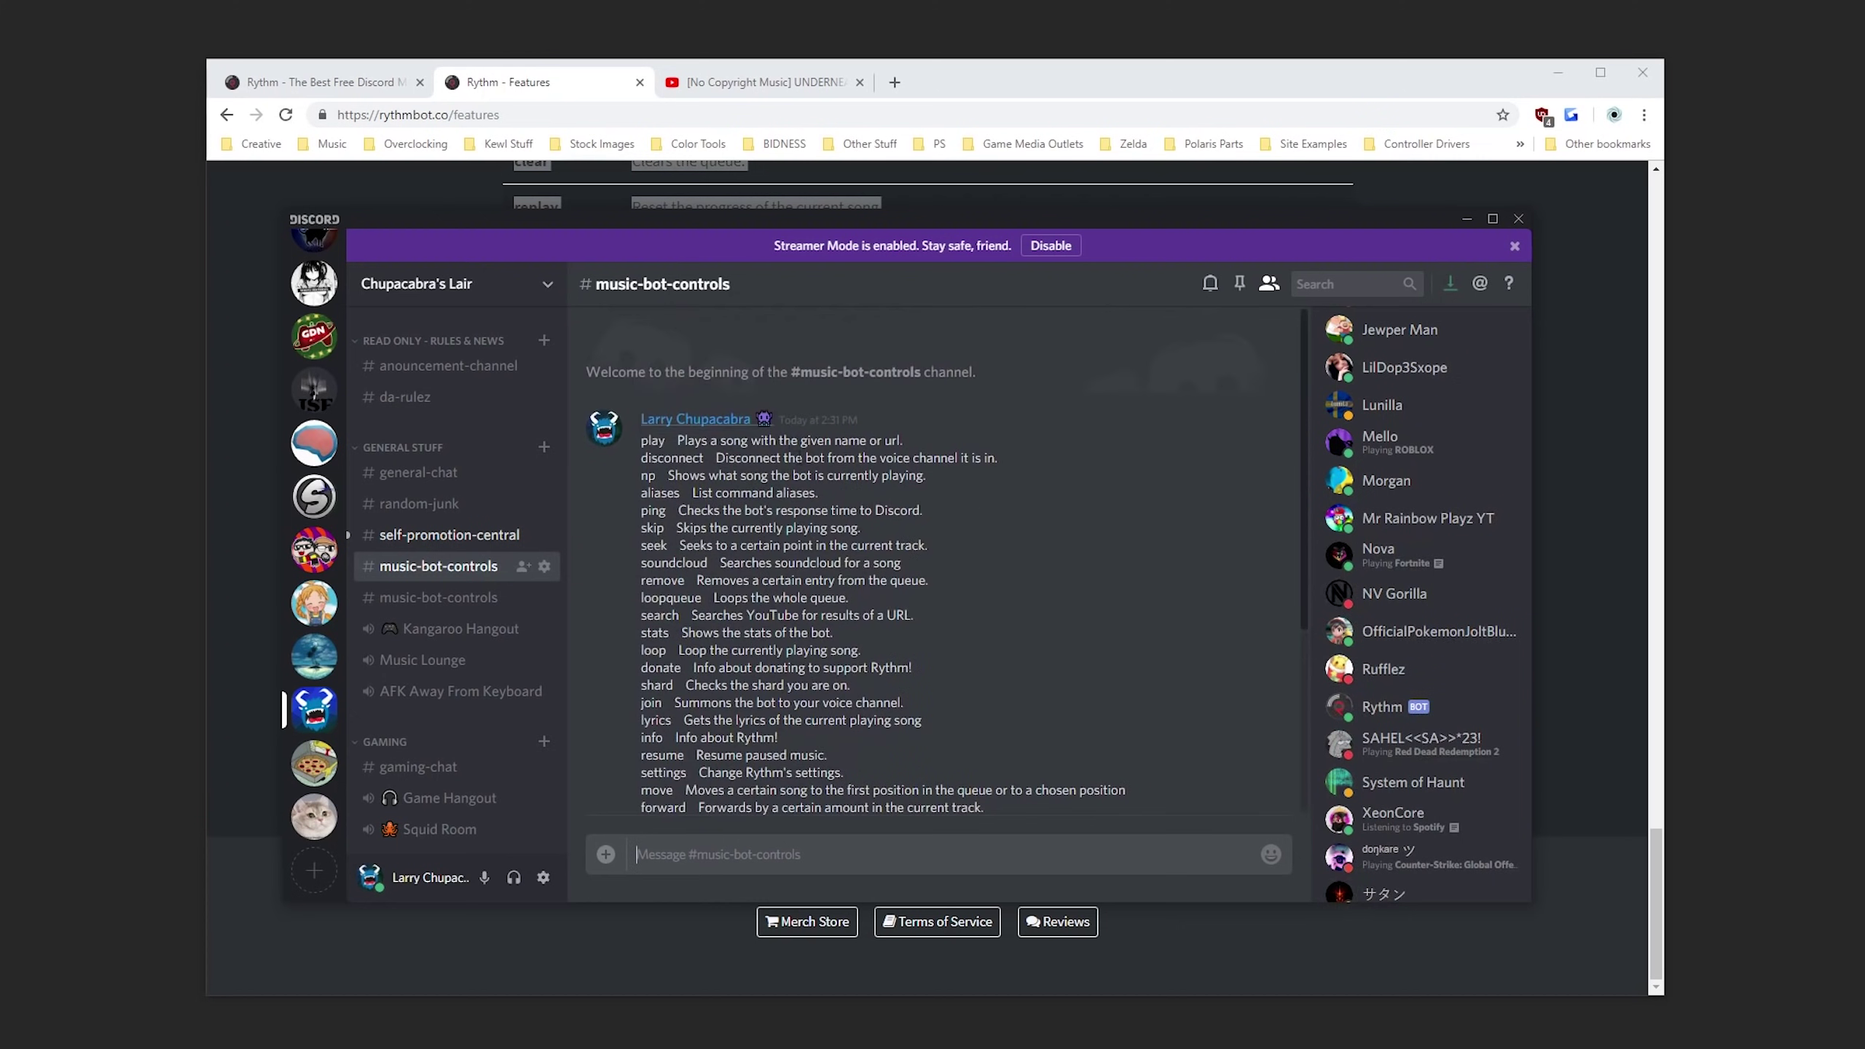
Pin the posted command list message in the music-bot-controls channel.
{"action": "left_click", "coordinate": [1279, 441]}
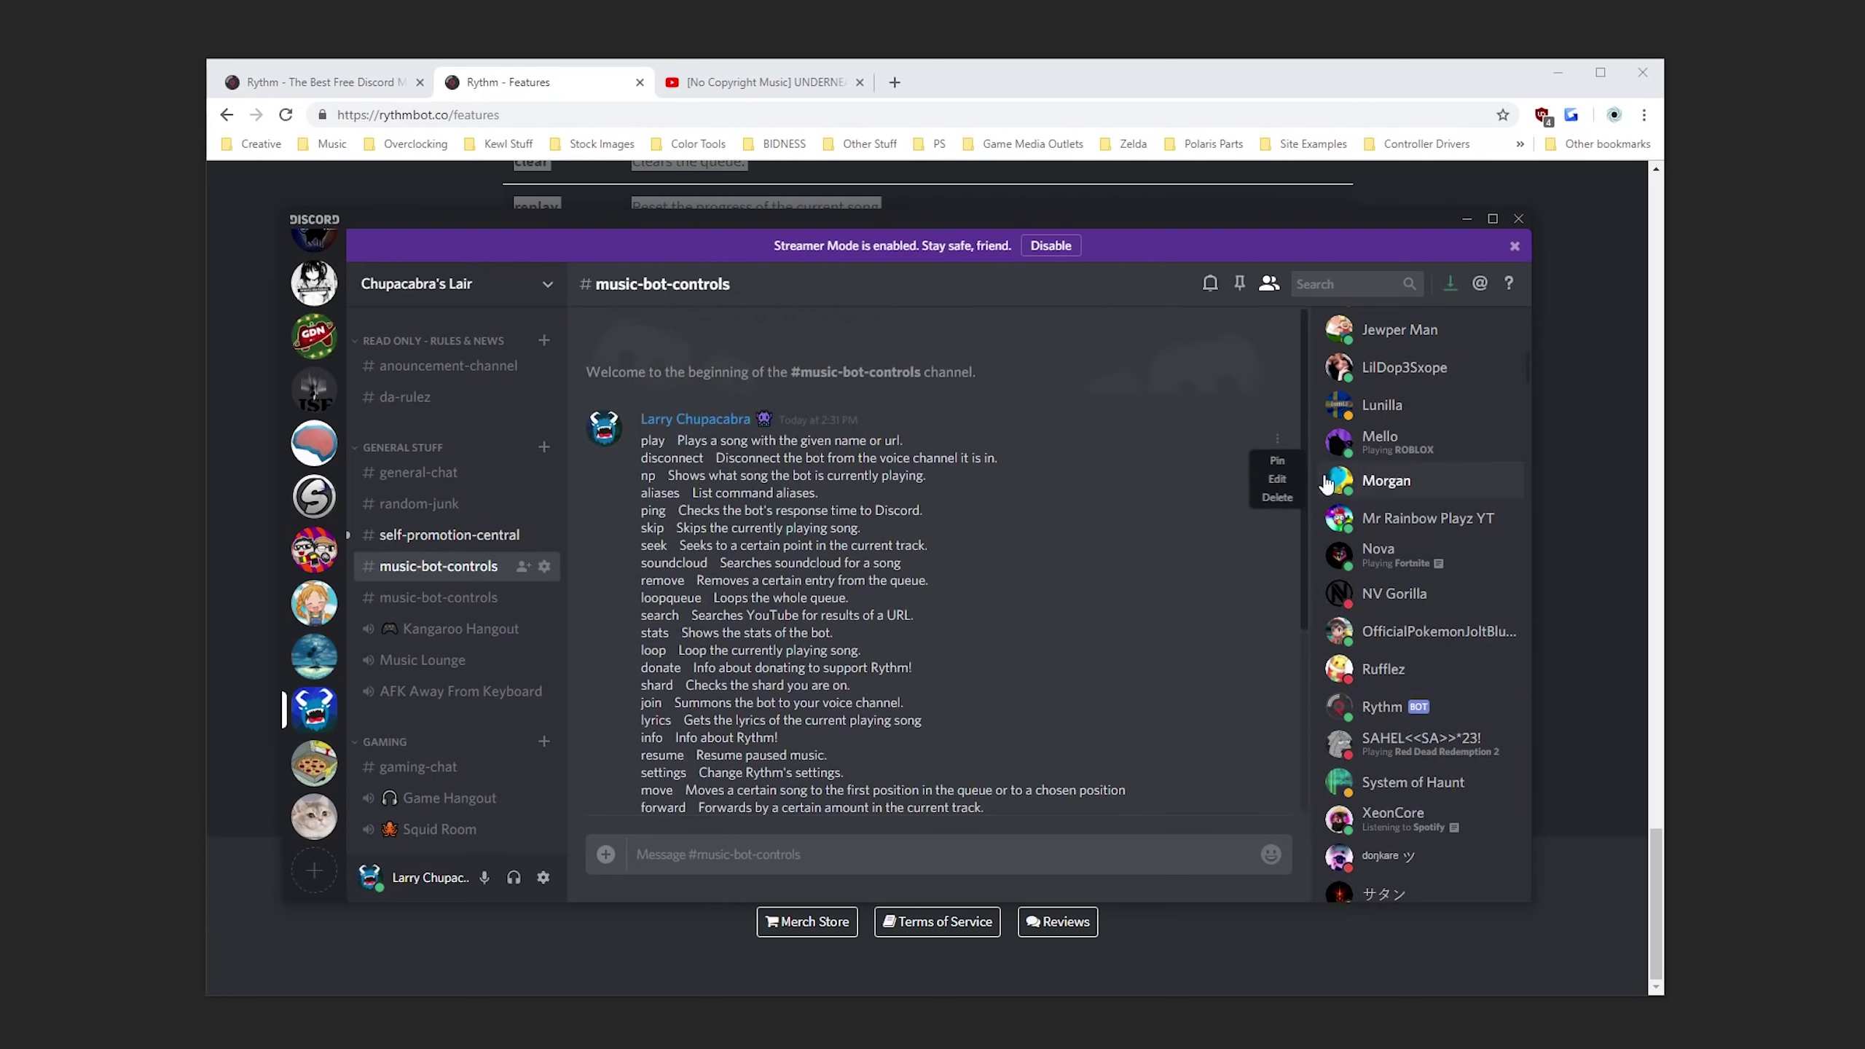
{"action": "left_click", "coordinate": [1291, 465]}
{"action": "left_click", "coordinate": [1049, 812]}
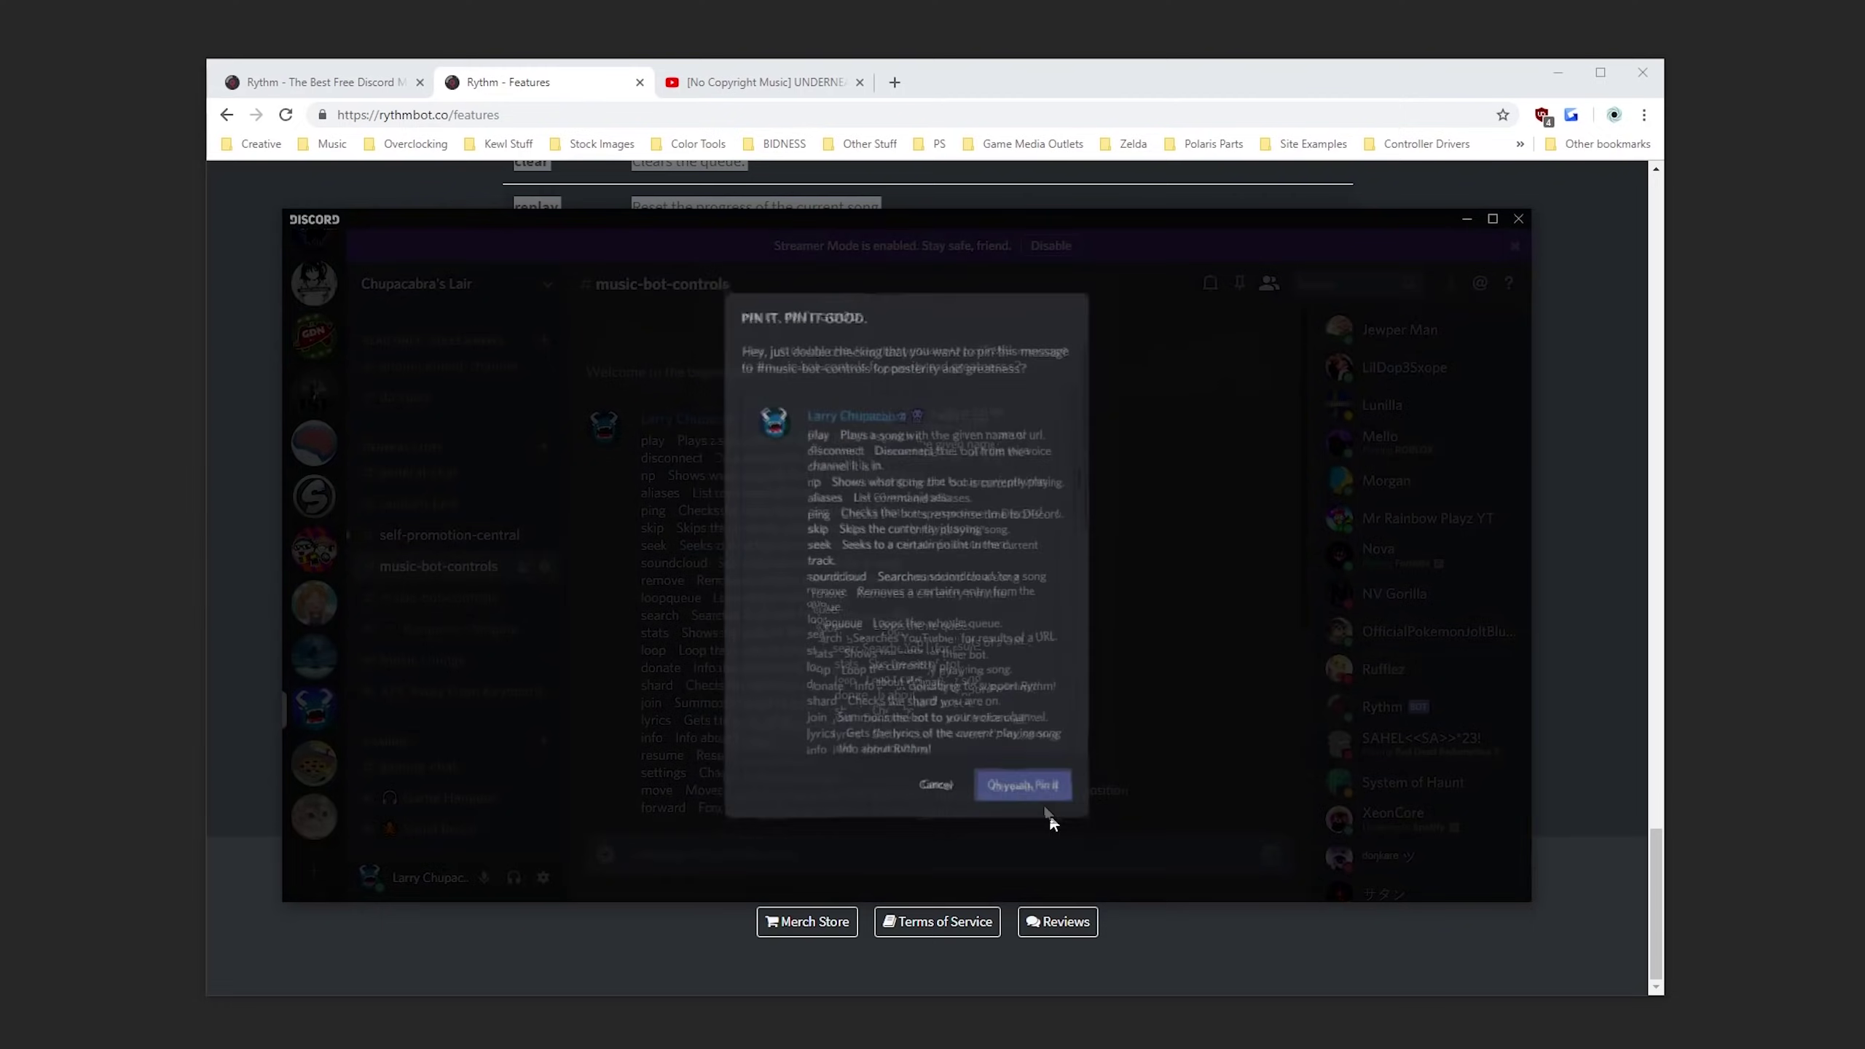
Review the pinned messages of music-bot-controls and read through the posted command list.
{"action": "left_click", "coordinate": [1239, 284]}
{"action": "scroll", "coordinate": [1051, 506], "scroll_direction": "down", "scroll_amount": 5}
{"action": "scroll", "coordinate": [1051, 505], "scroll_direction": "up", "scroll_amount": 5}
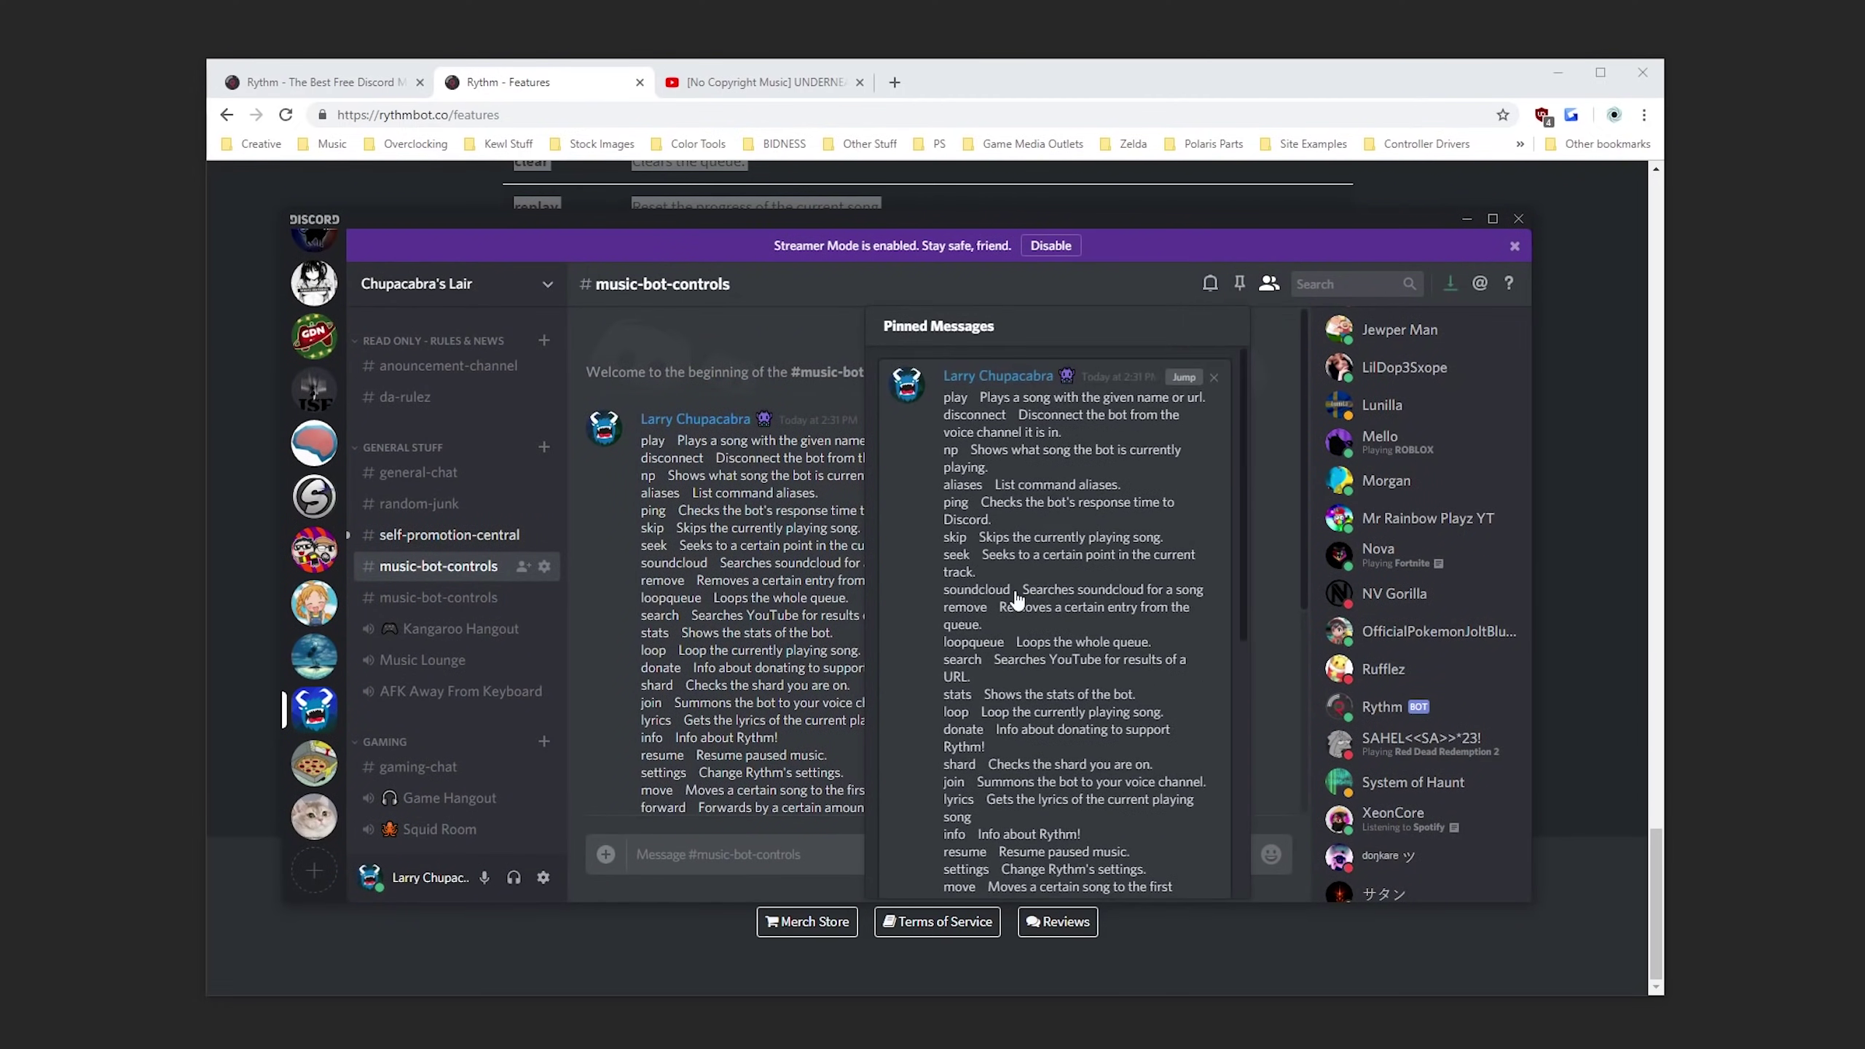
{"action": "left_click", "coordinate": [848, 340]}
{"action": "scroll", "coordinate": [848, 340], "scroll_direction": "down", "scroll_amount": 5}
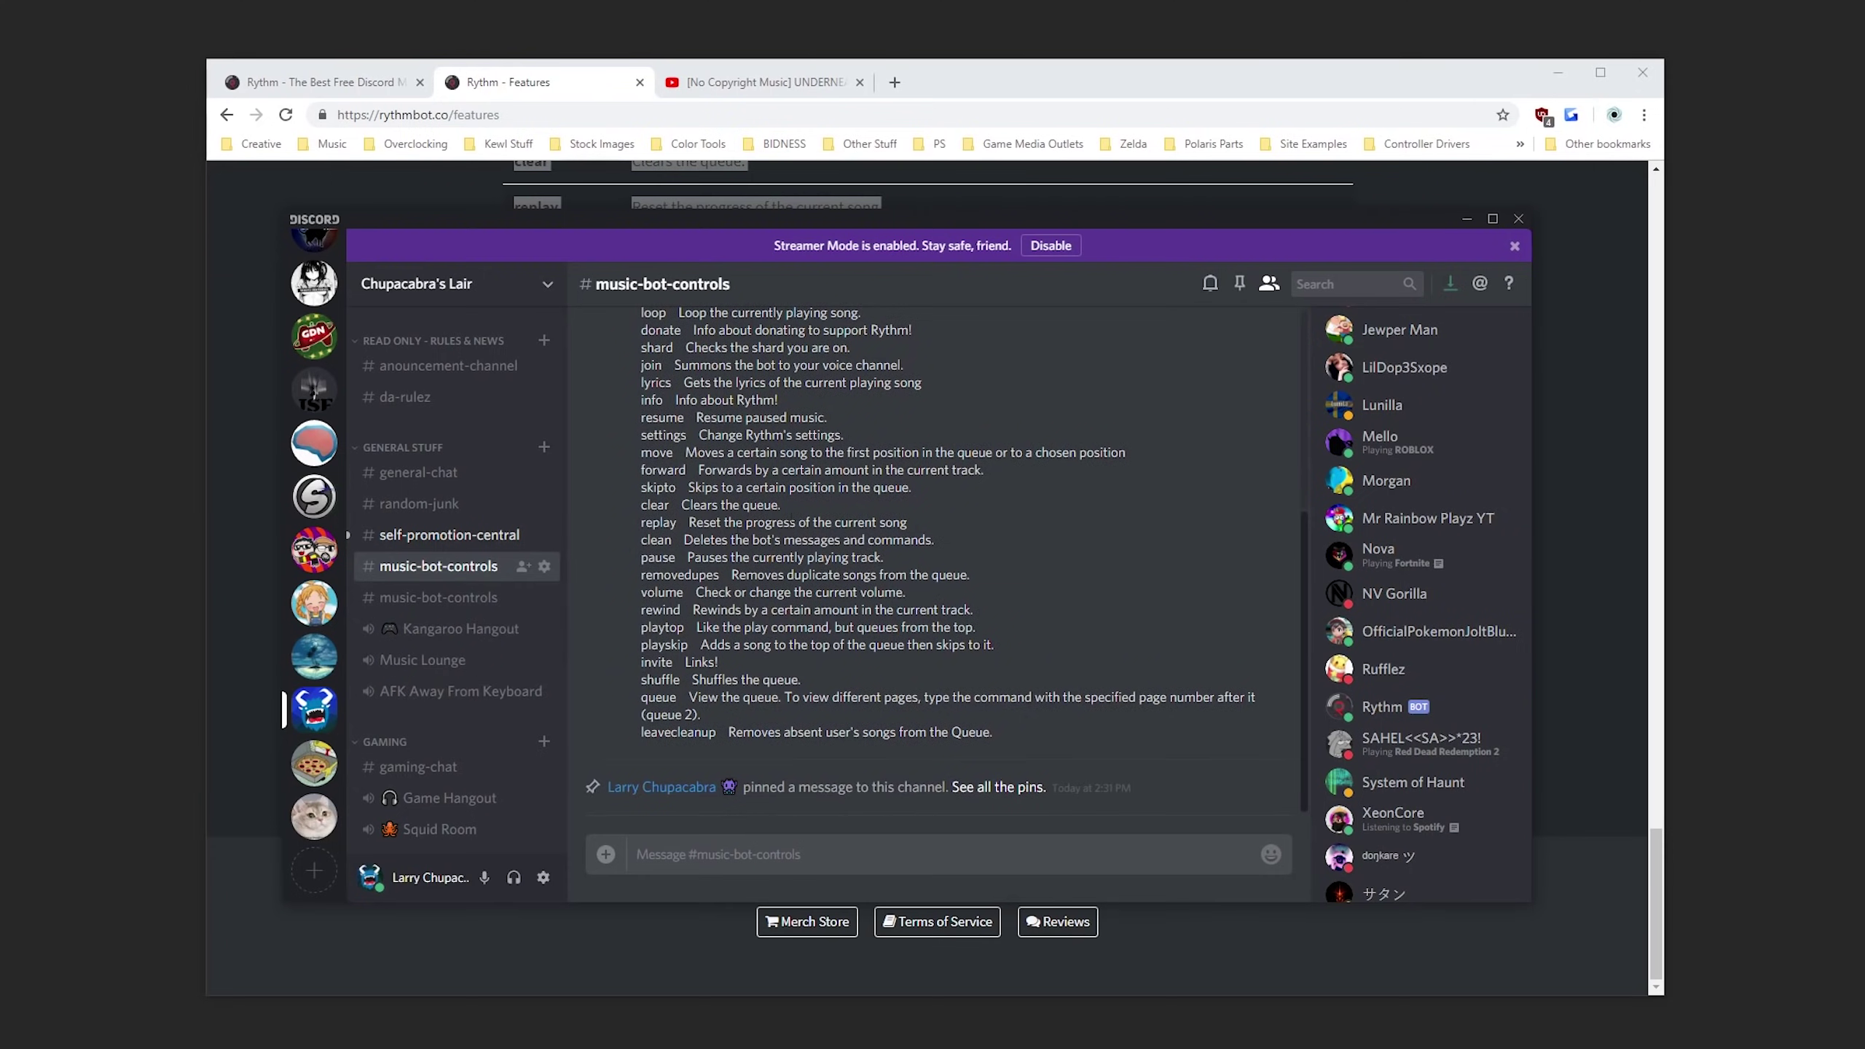
{"action": "scroll", "coordinate": [876, 496], "scroll_direction": "up", "scroll_amount": 5}
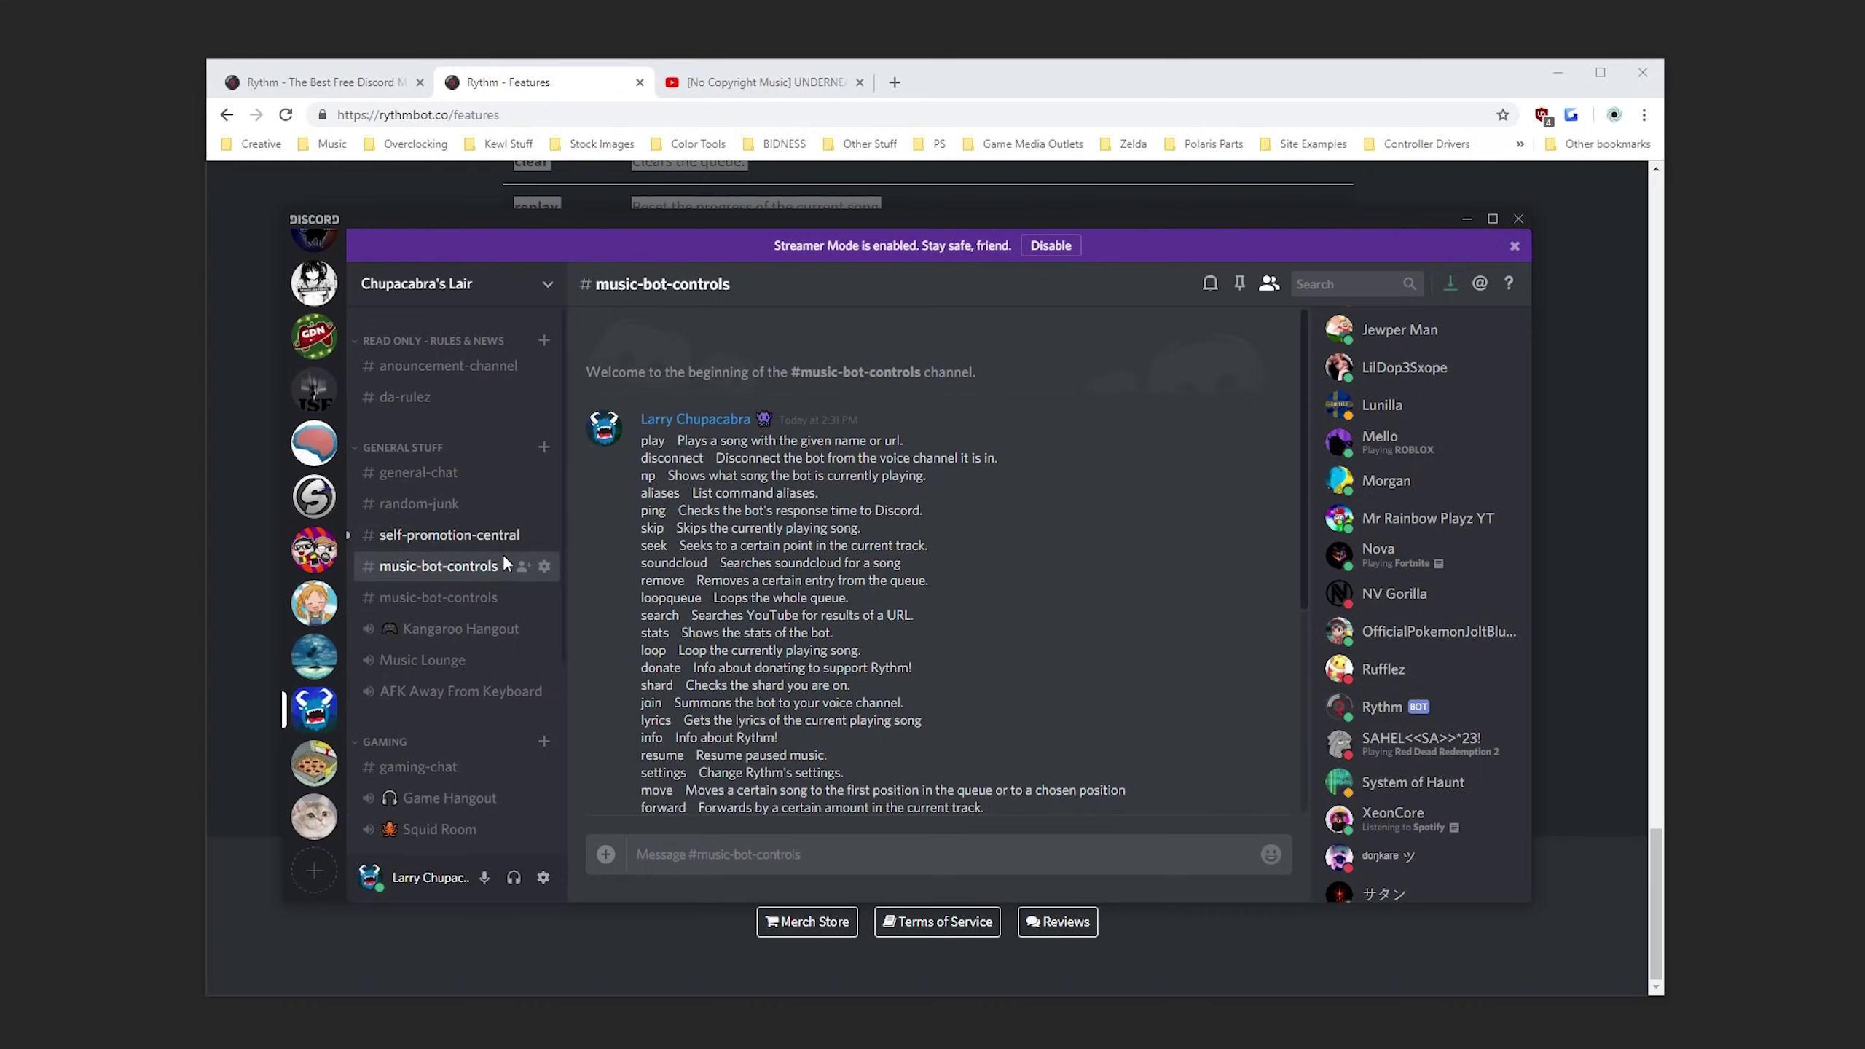
Examine the Bot role in the server's role settings, and close the settings.
{"action": "left_click", "coordinate": [551, 285]}
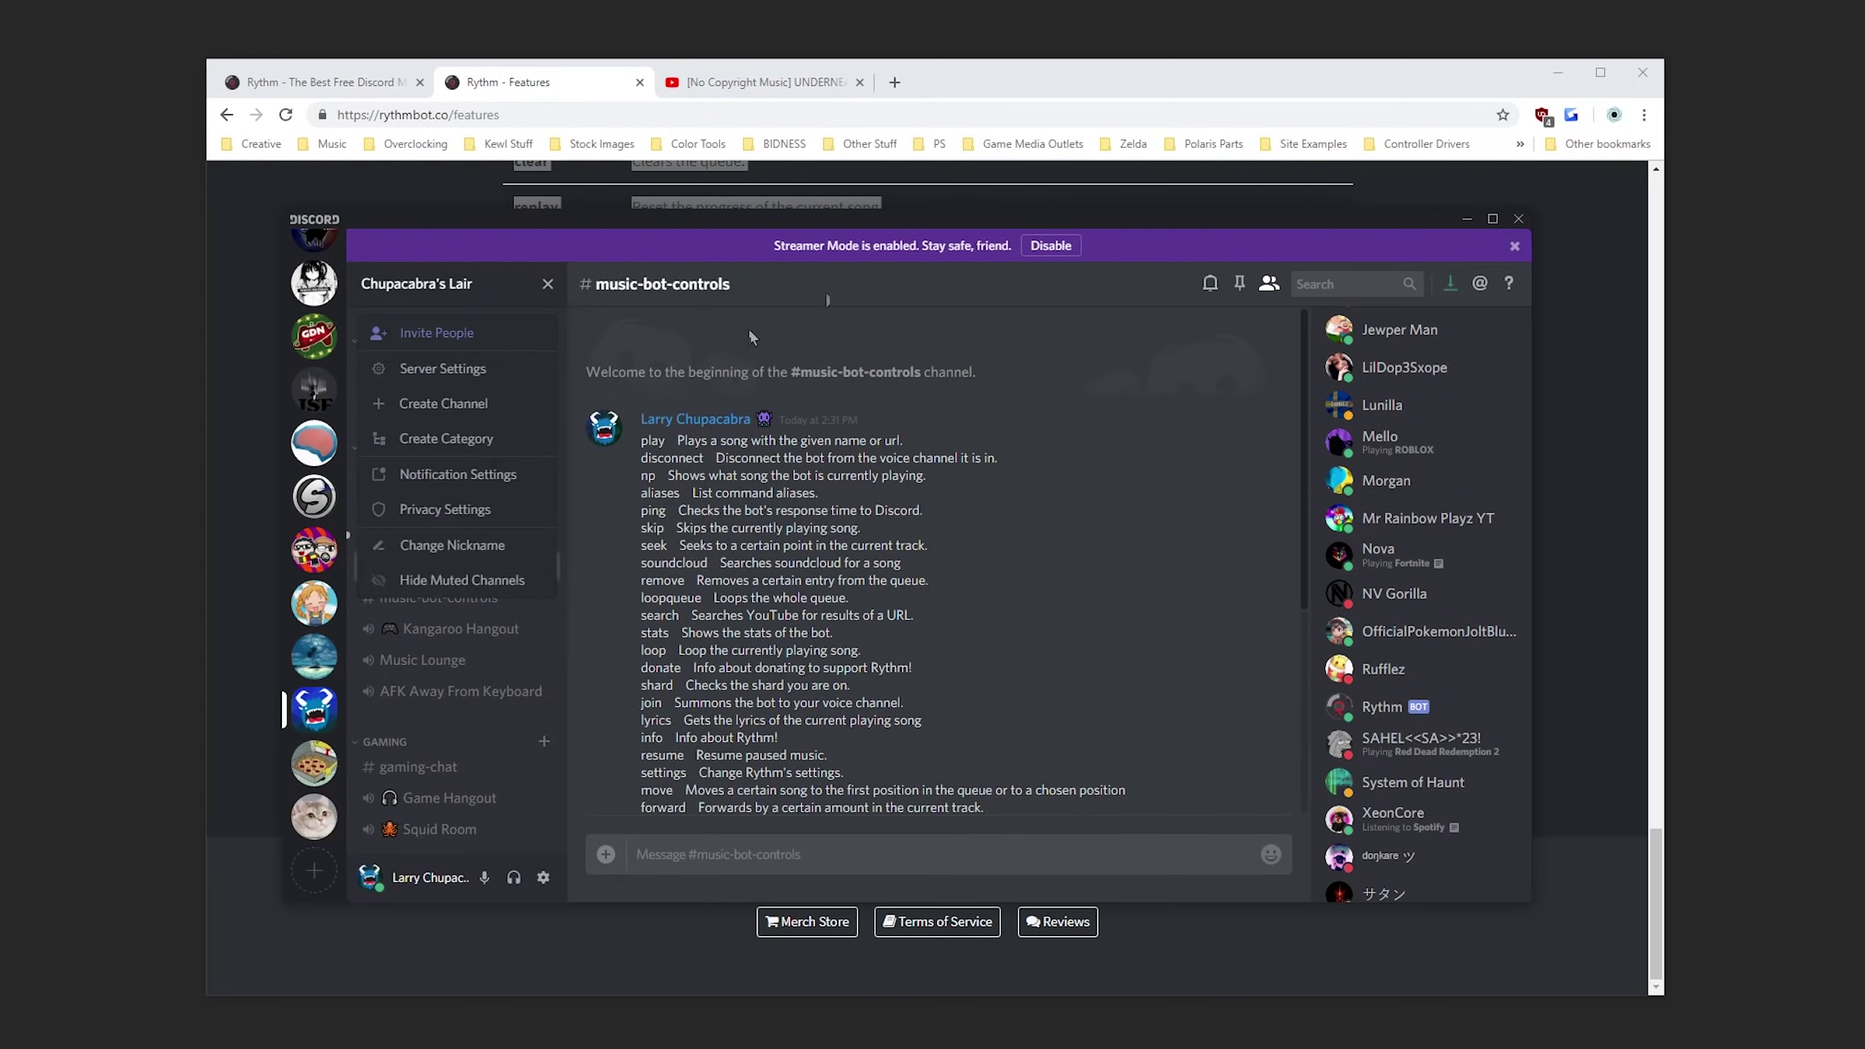
{"action": "left_click", "coordinate": [501, 371]}
{"action": "left_click", "coordinate": [525, 413]}
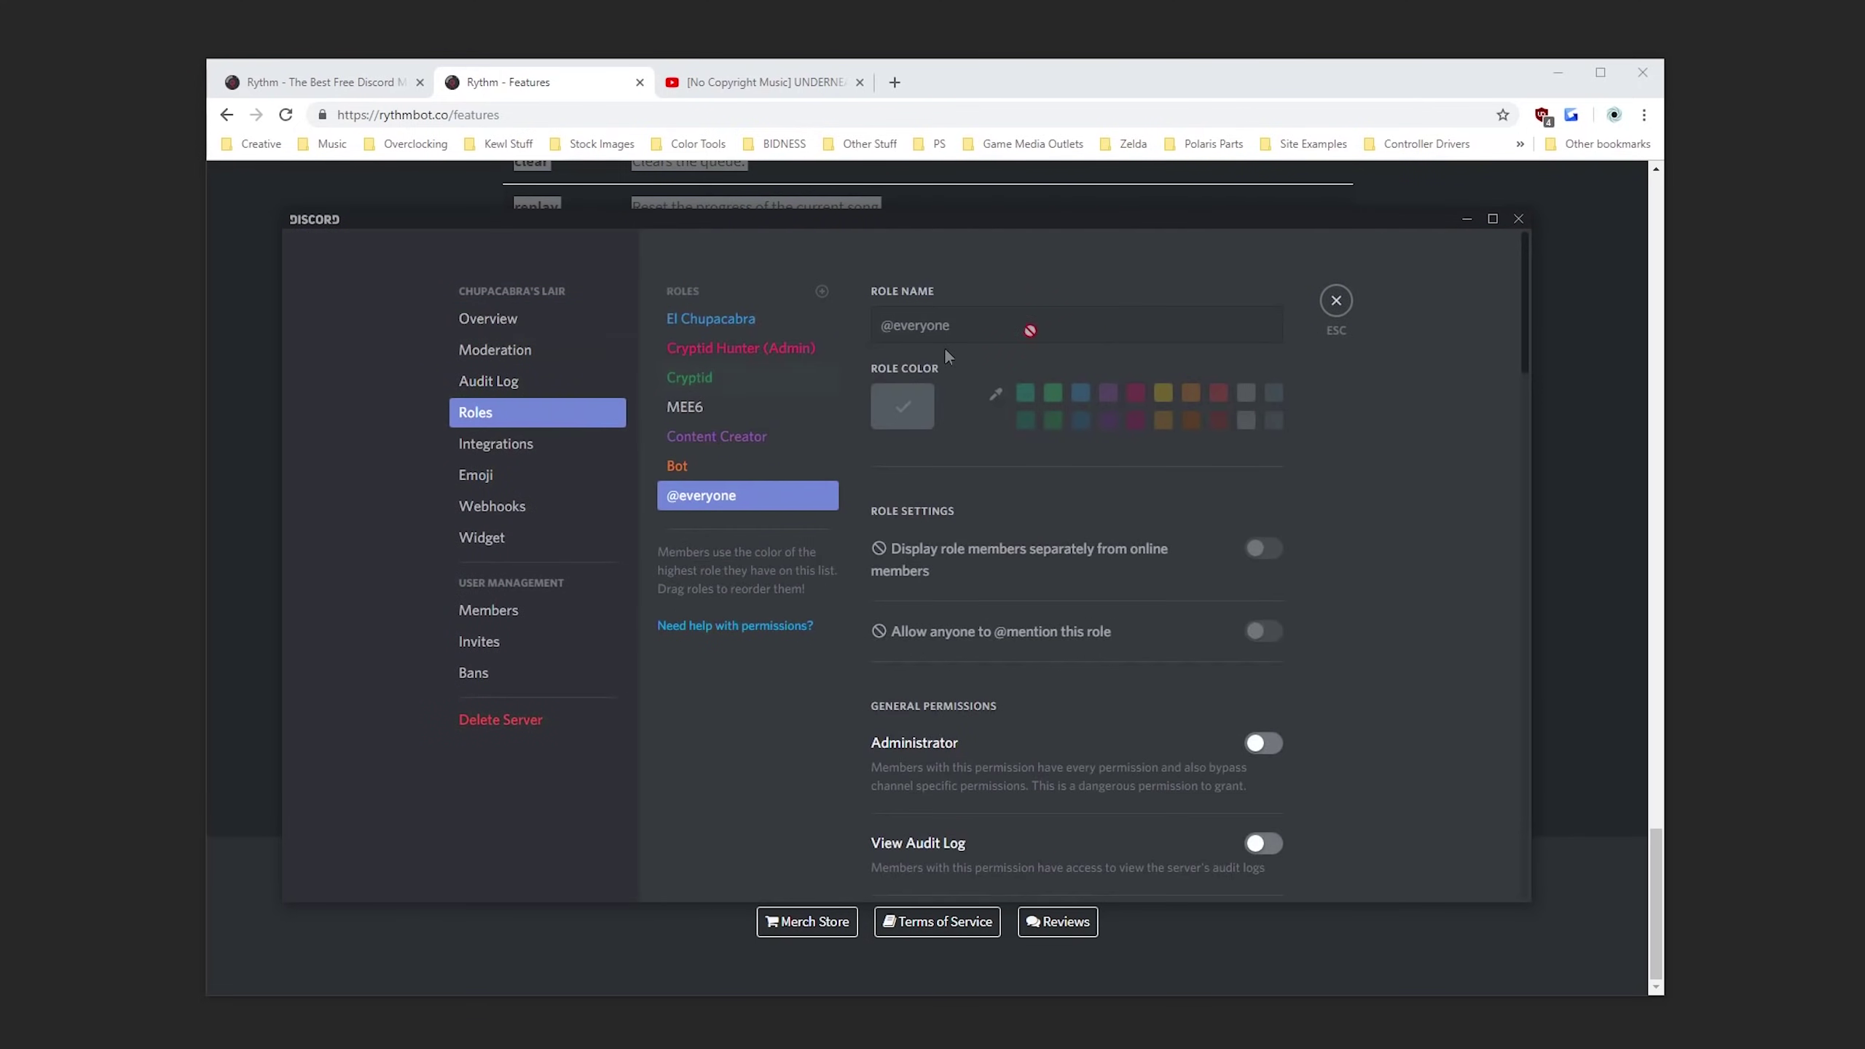
{"action": "left_click", "coordinate": [716, 470]}
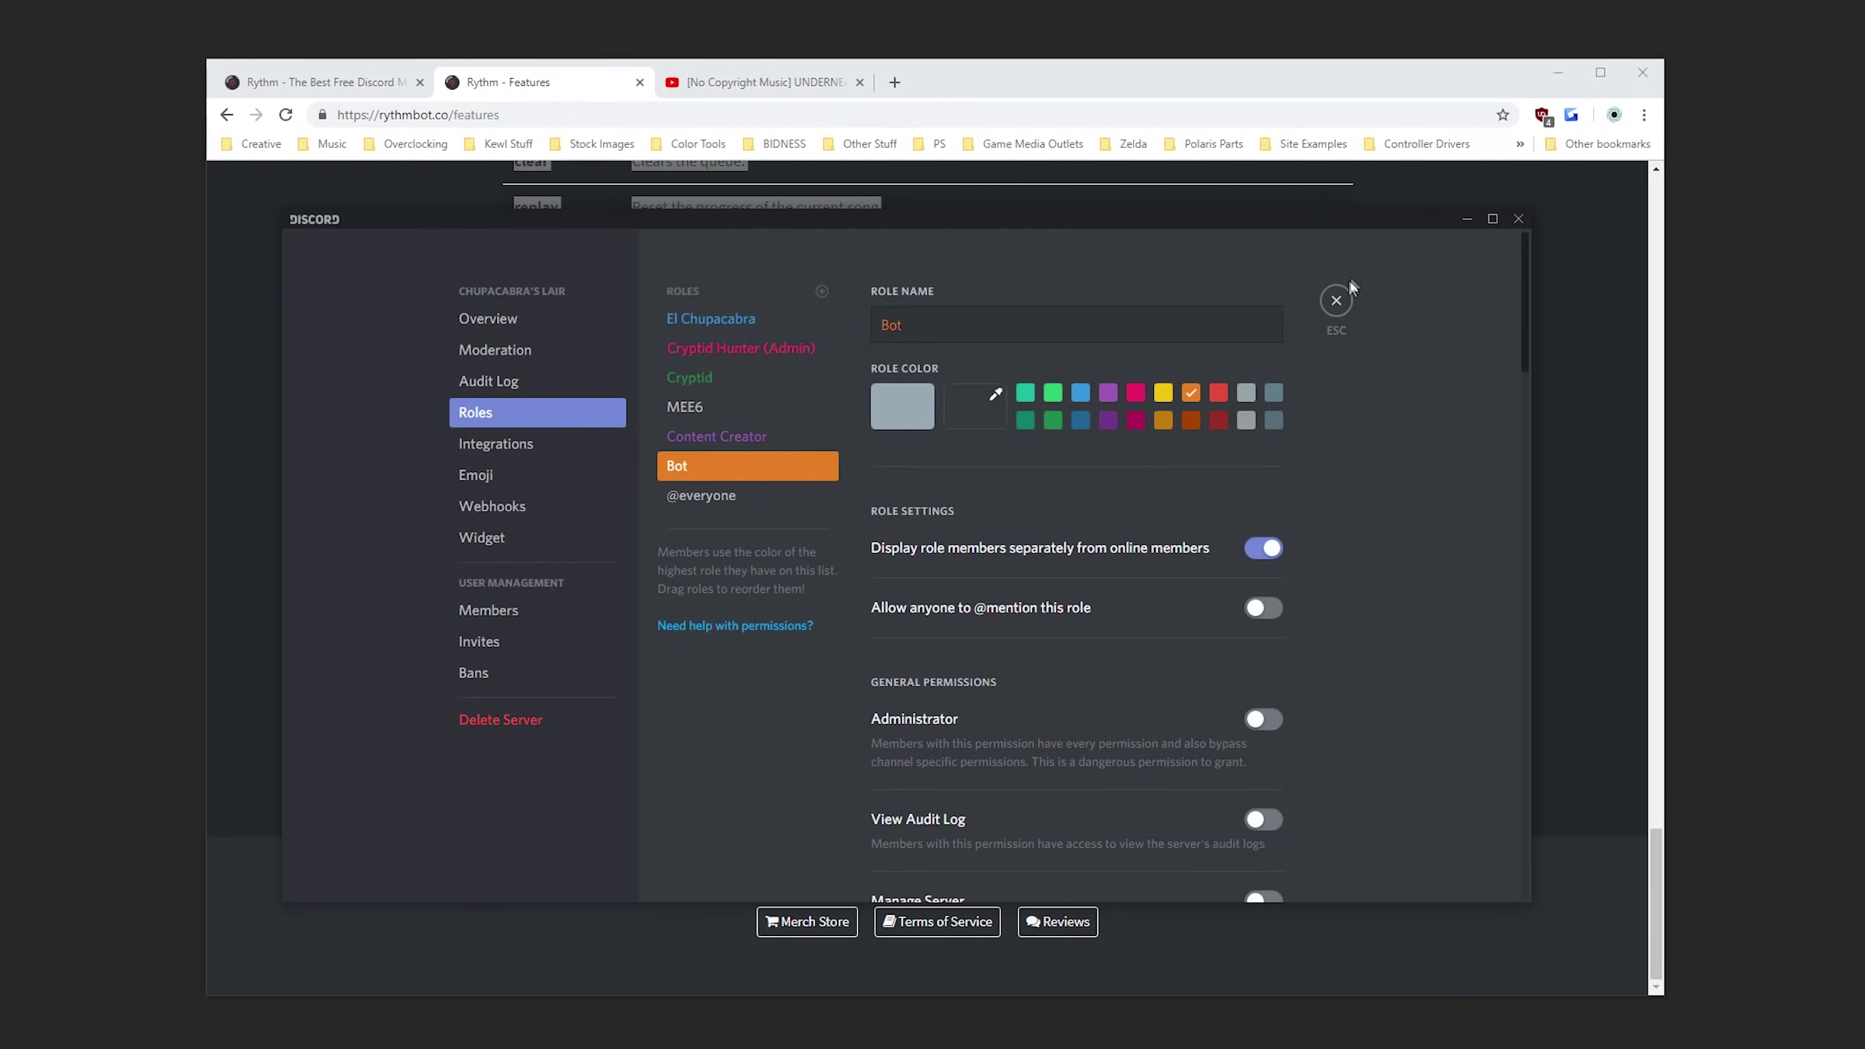
{"action": "left_click", "coordinate": [1335, 298]}
Assign the Bot role to Rythm and check its place in the member list.
{"action": "left_click", "coordinate": [1390, 727]}
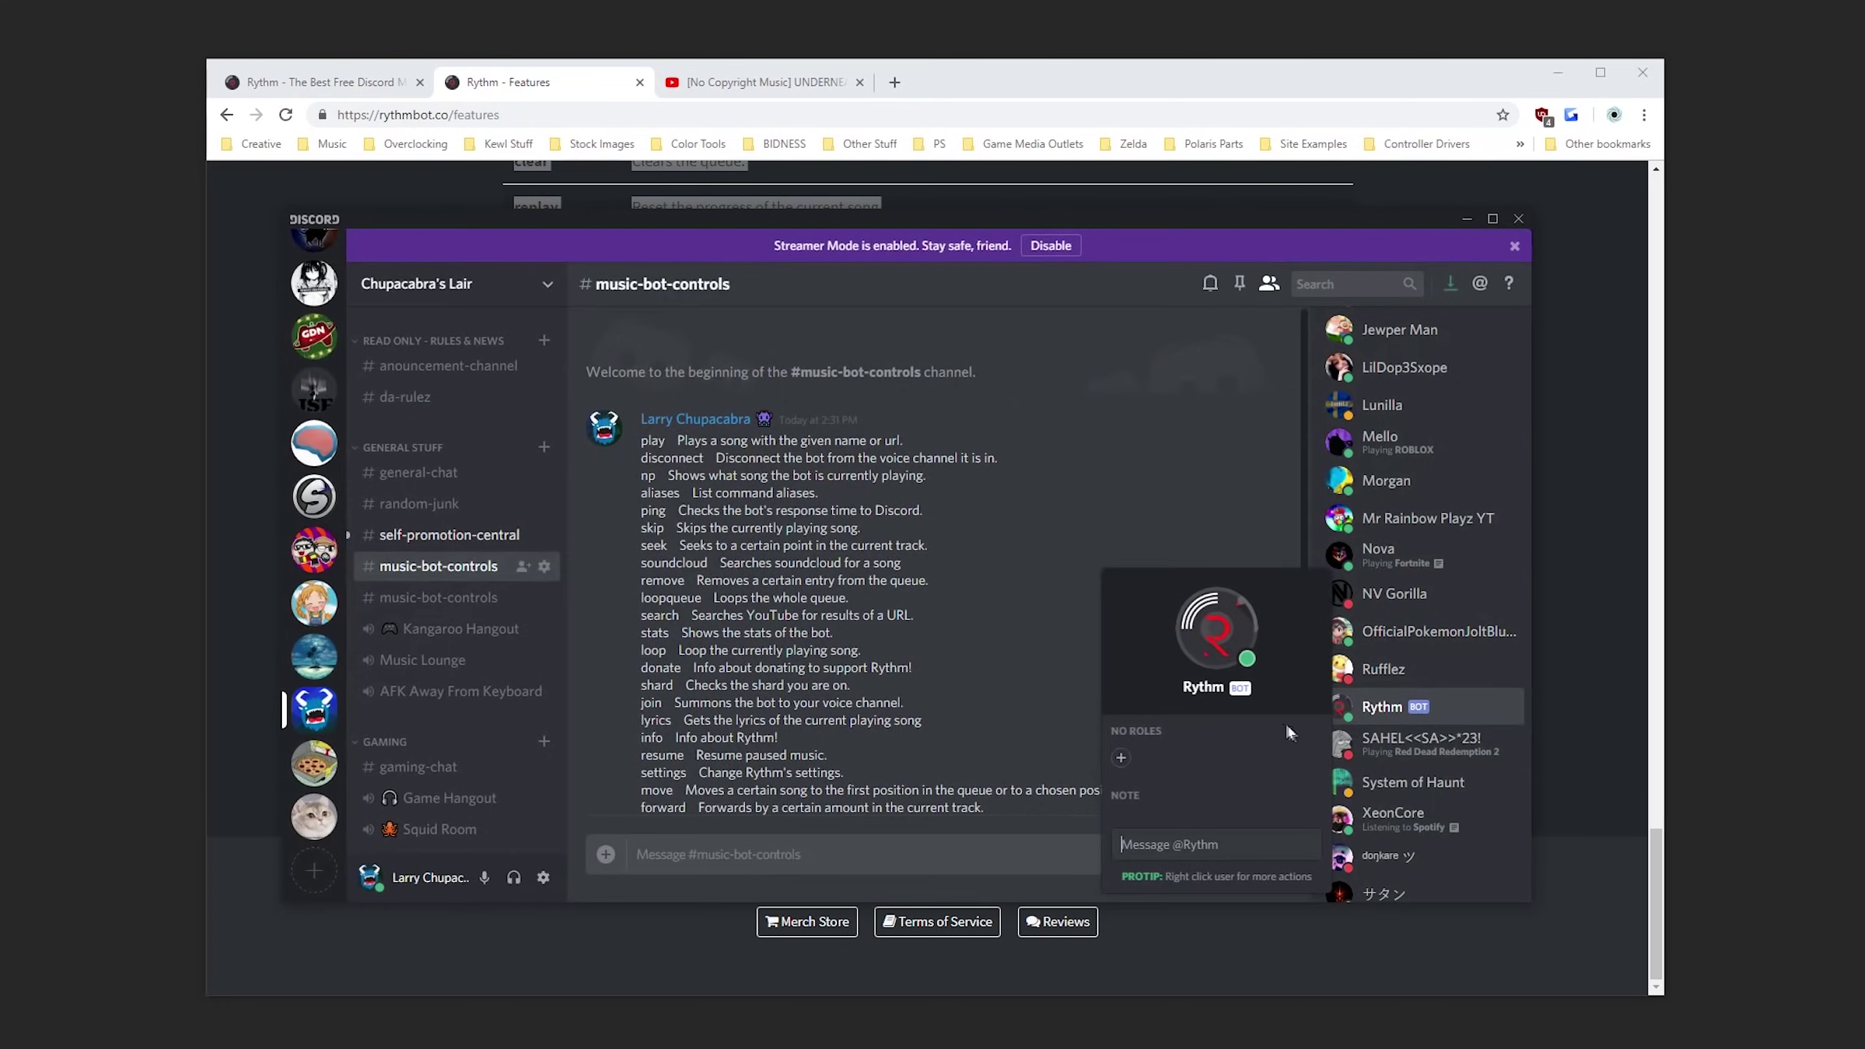
{"action": "left_click", "coordinate": [1121, 757]}
{"action": "left_click", "coordinate": [1059, 628]}
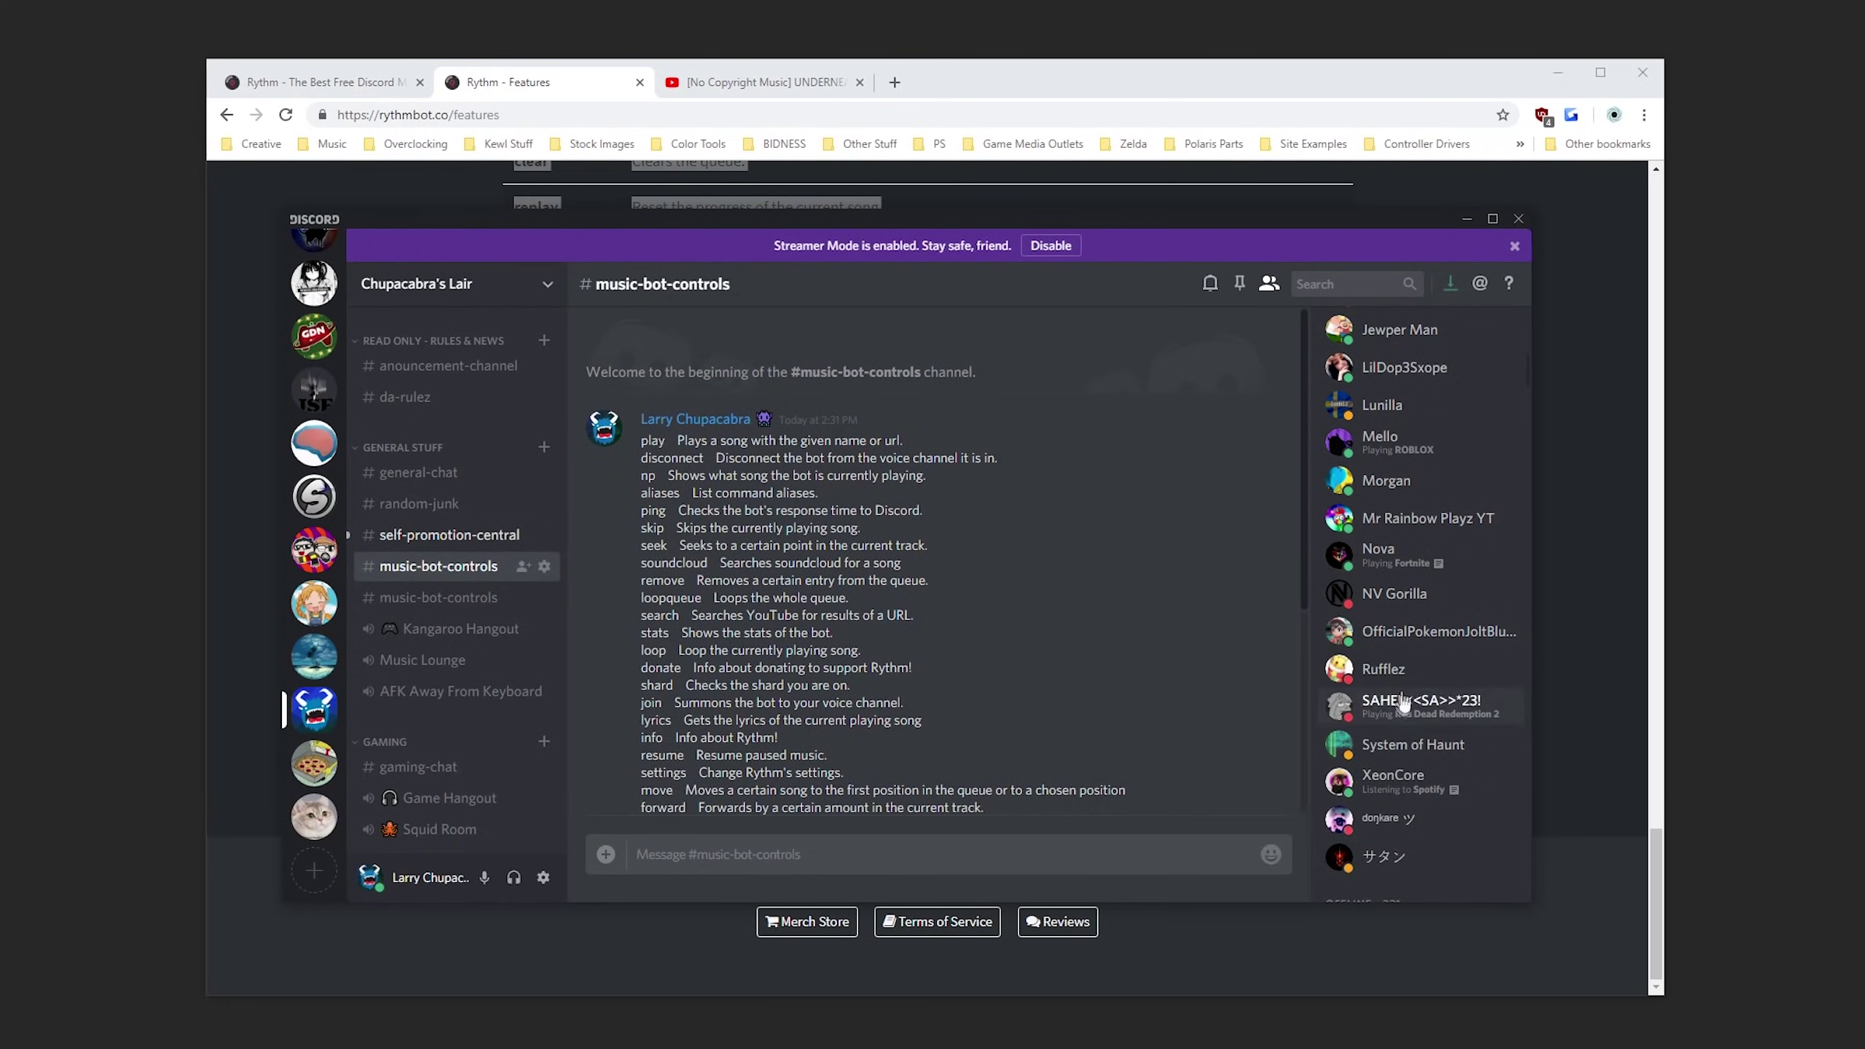
{"action": "scroll", "coordinate": [1375, 563], "scroll_direction": "up", "scroll_amount": 5}
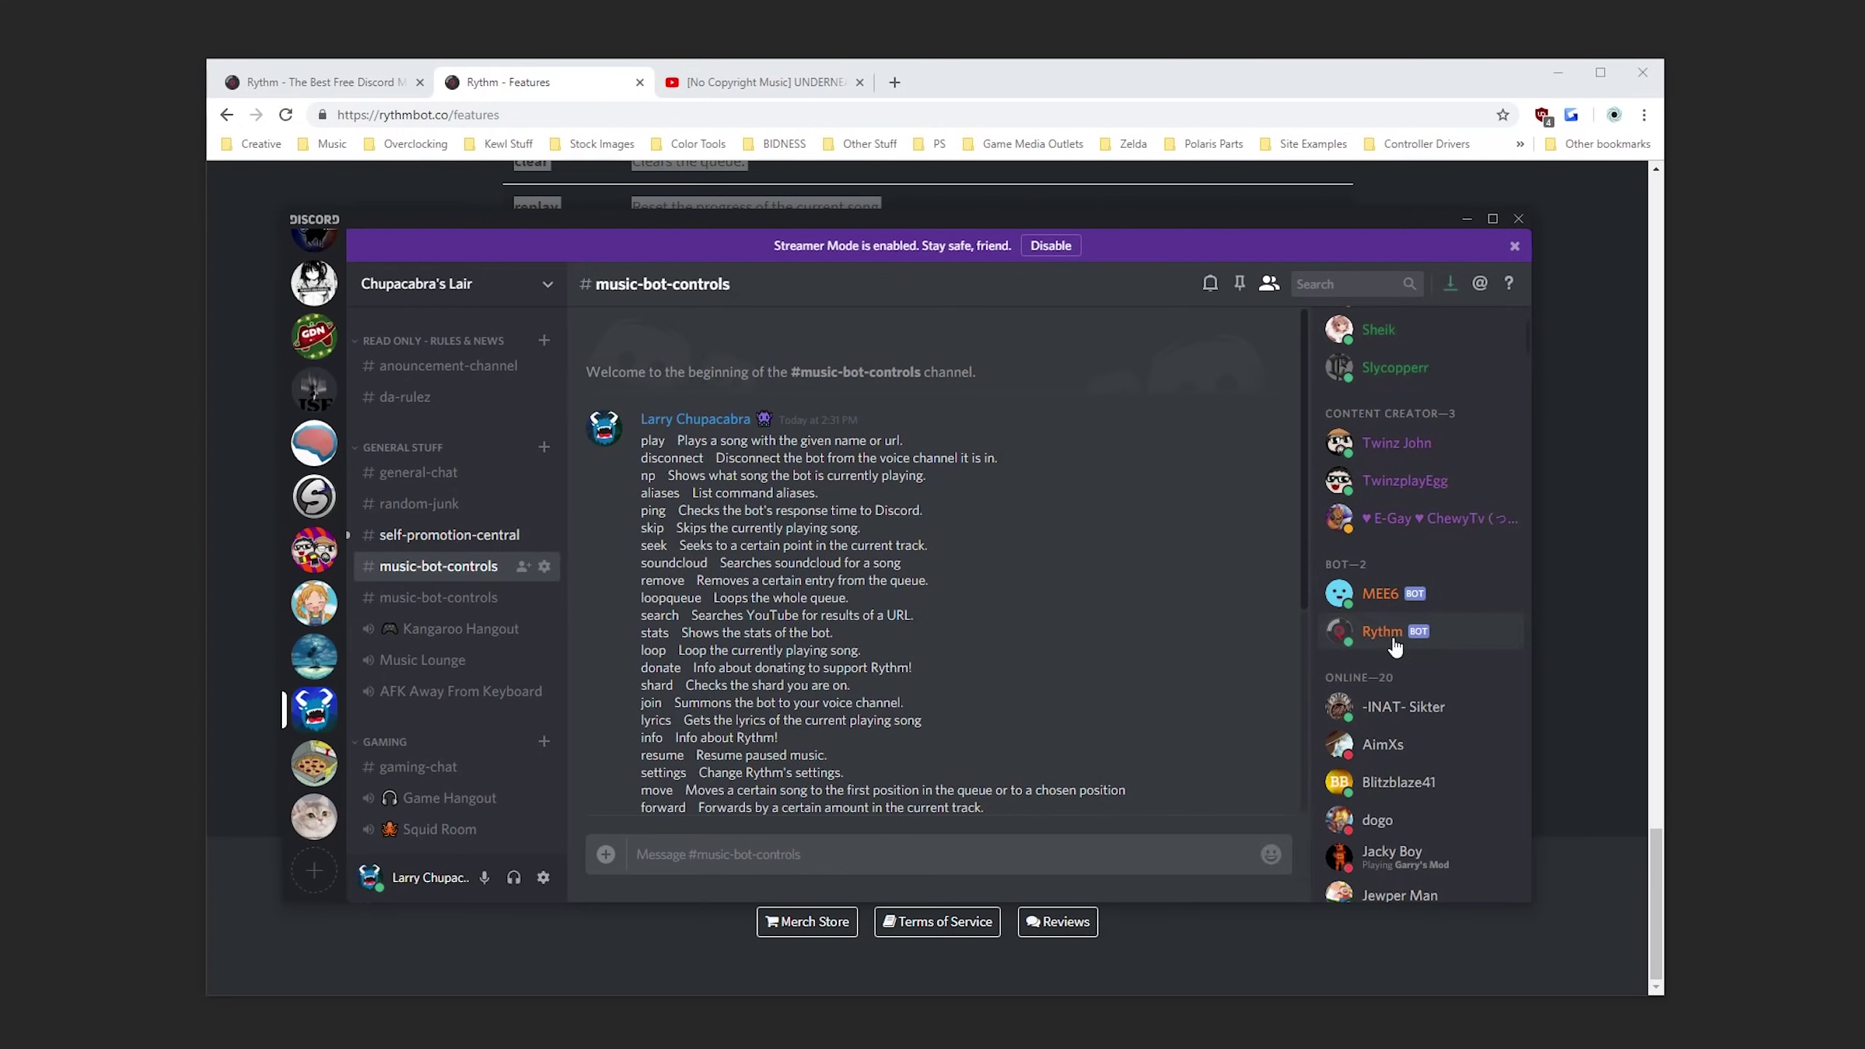
Add Rythm as a member in the permission settings of the music-bot-controls channel.
{"action": "left_click", "coordinate": [542, 569]}
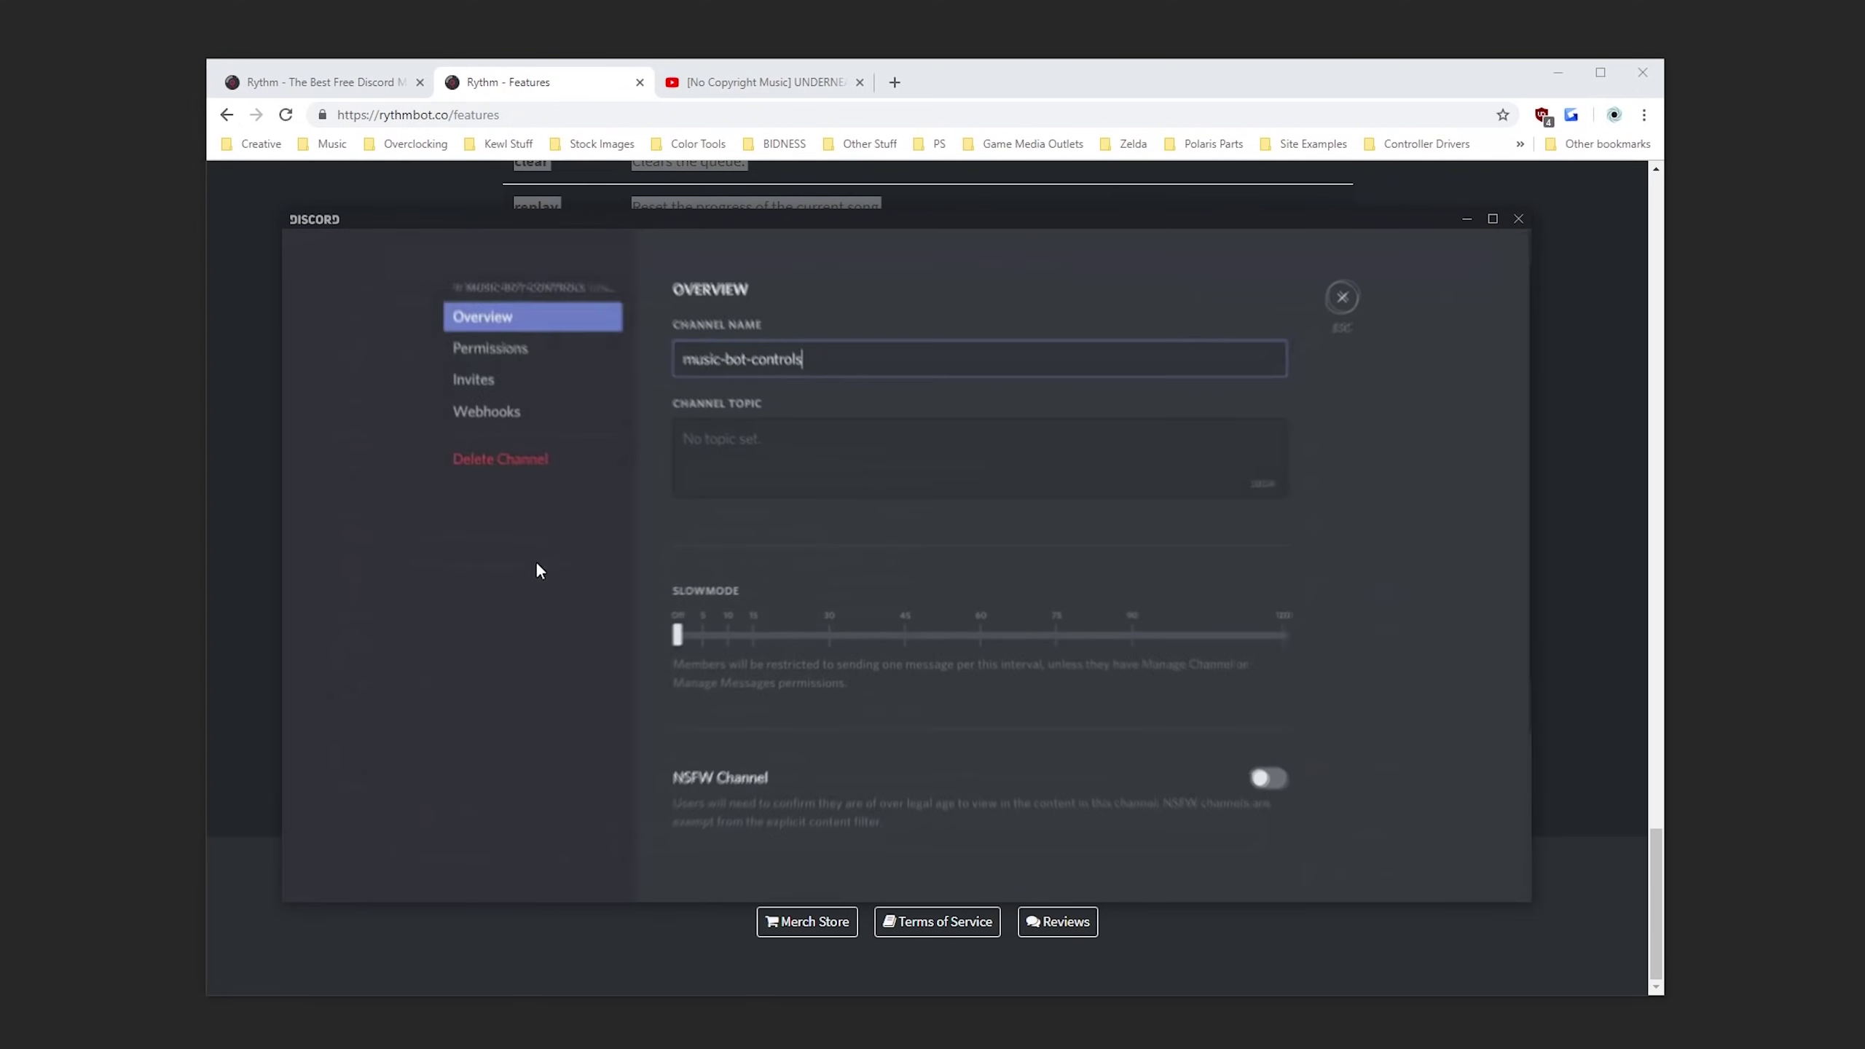
{"action": "left_click", "coordinate": [525, 354]}
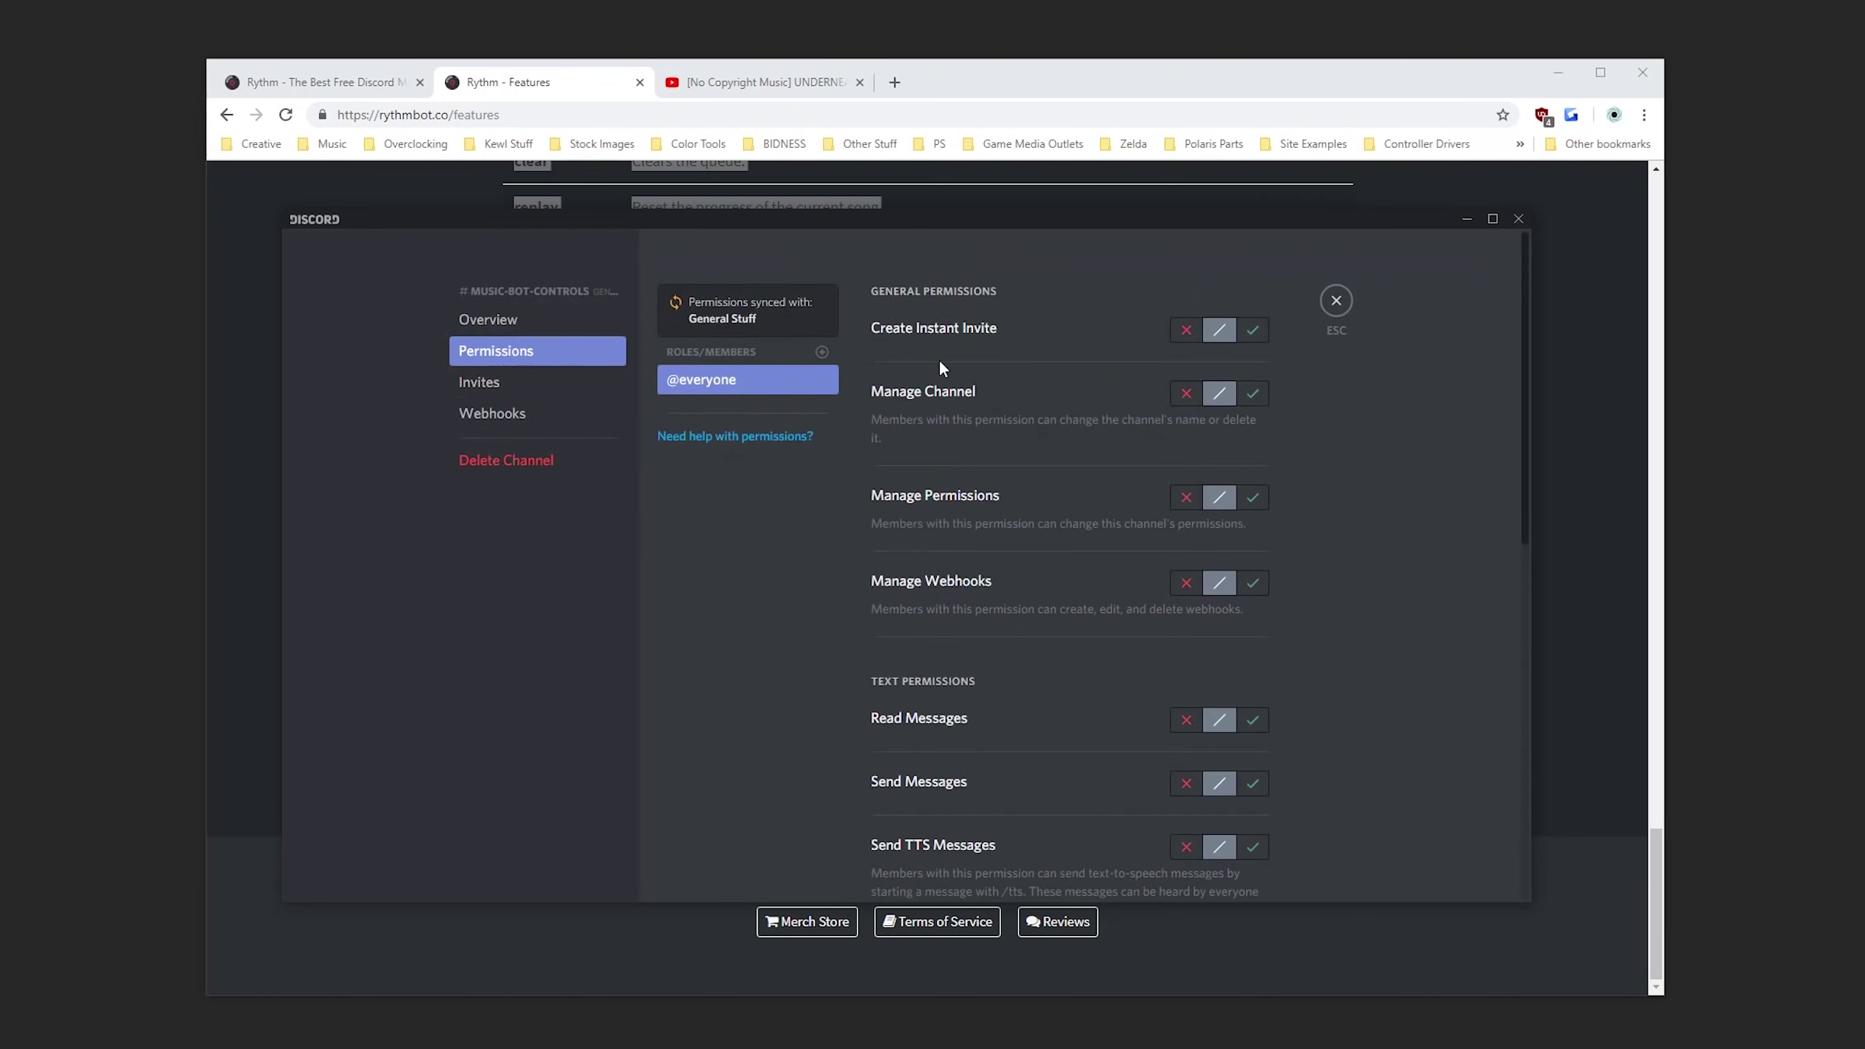
{"action": "left_click", "coordinate": [822, 351]}
{"action": "type", "text": "ry"}
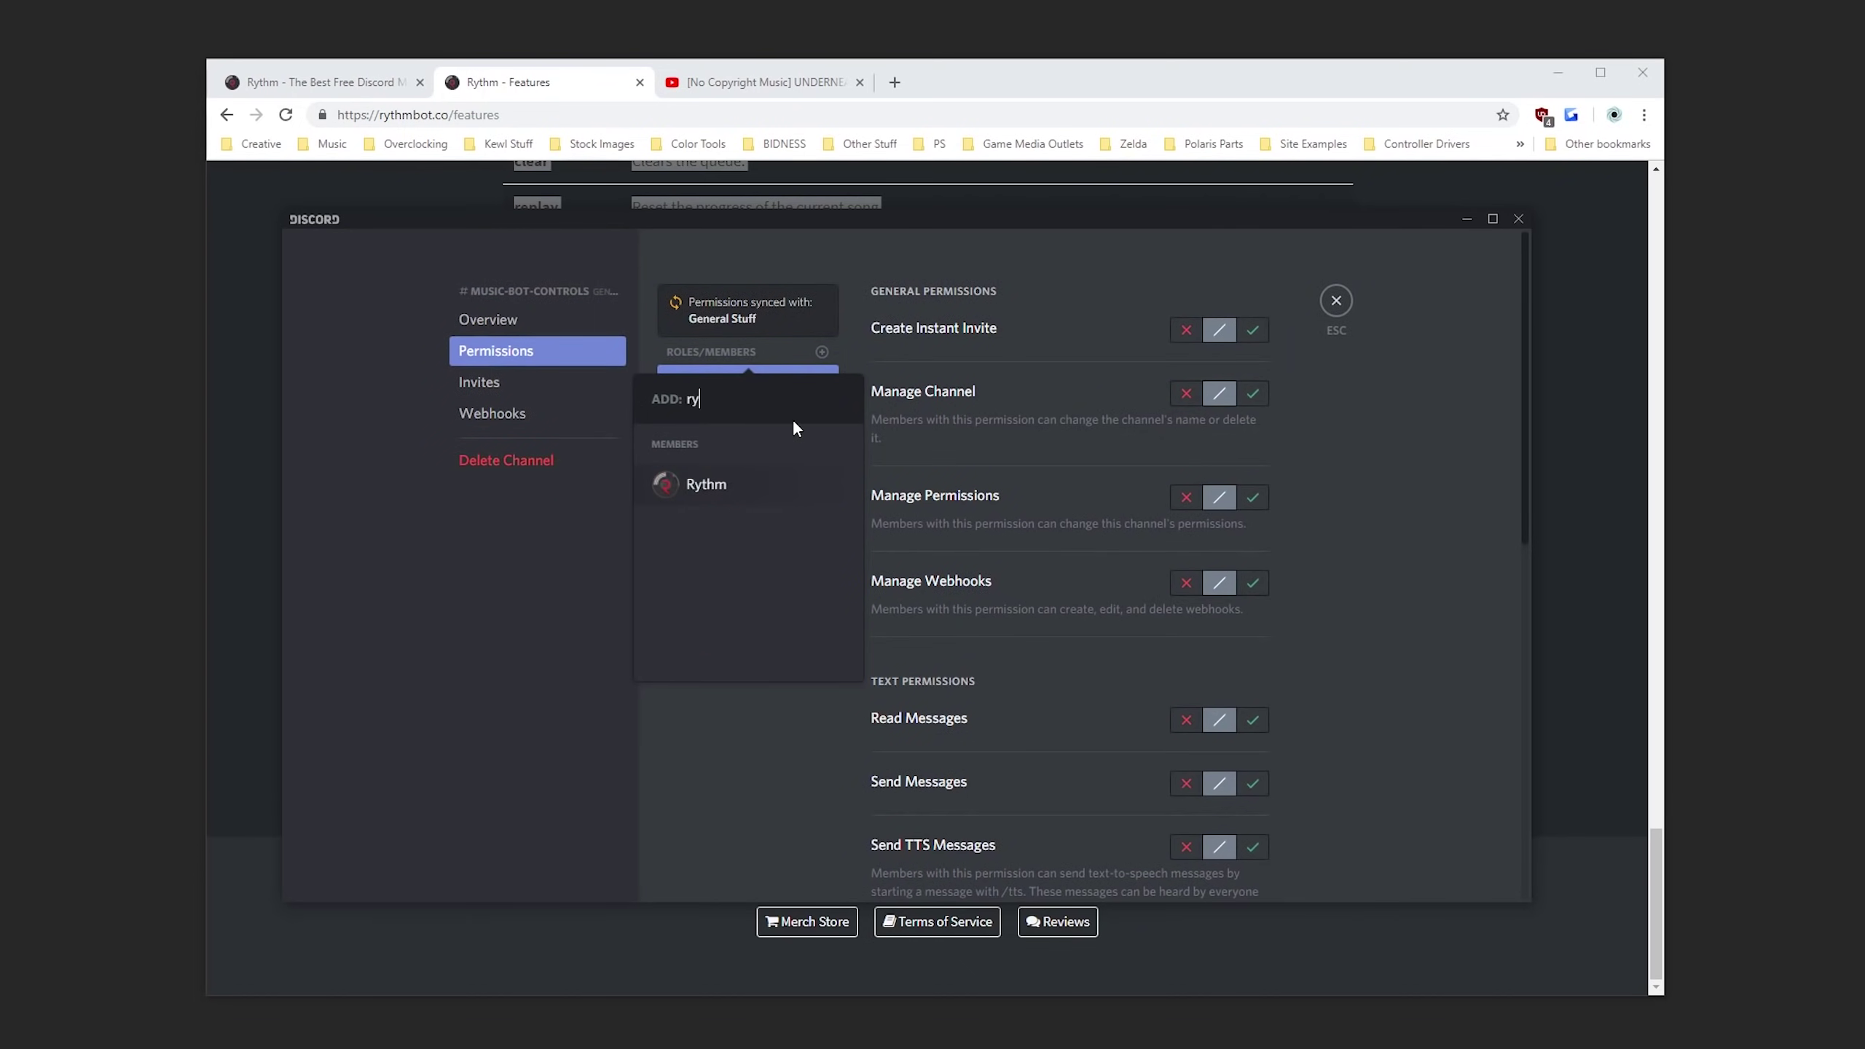
{"action": "left_click", "coordinate": [729, 485]}
Allow Read Messages for Rythm in the music-bot-controls channel permissions, save the change and close the settings.
{"action": "scroll", "coordinate": [1121, 631], "scroll_direction": "down", "scroll_amount": 3}
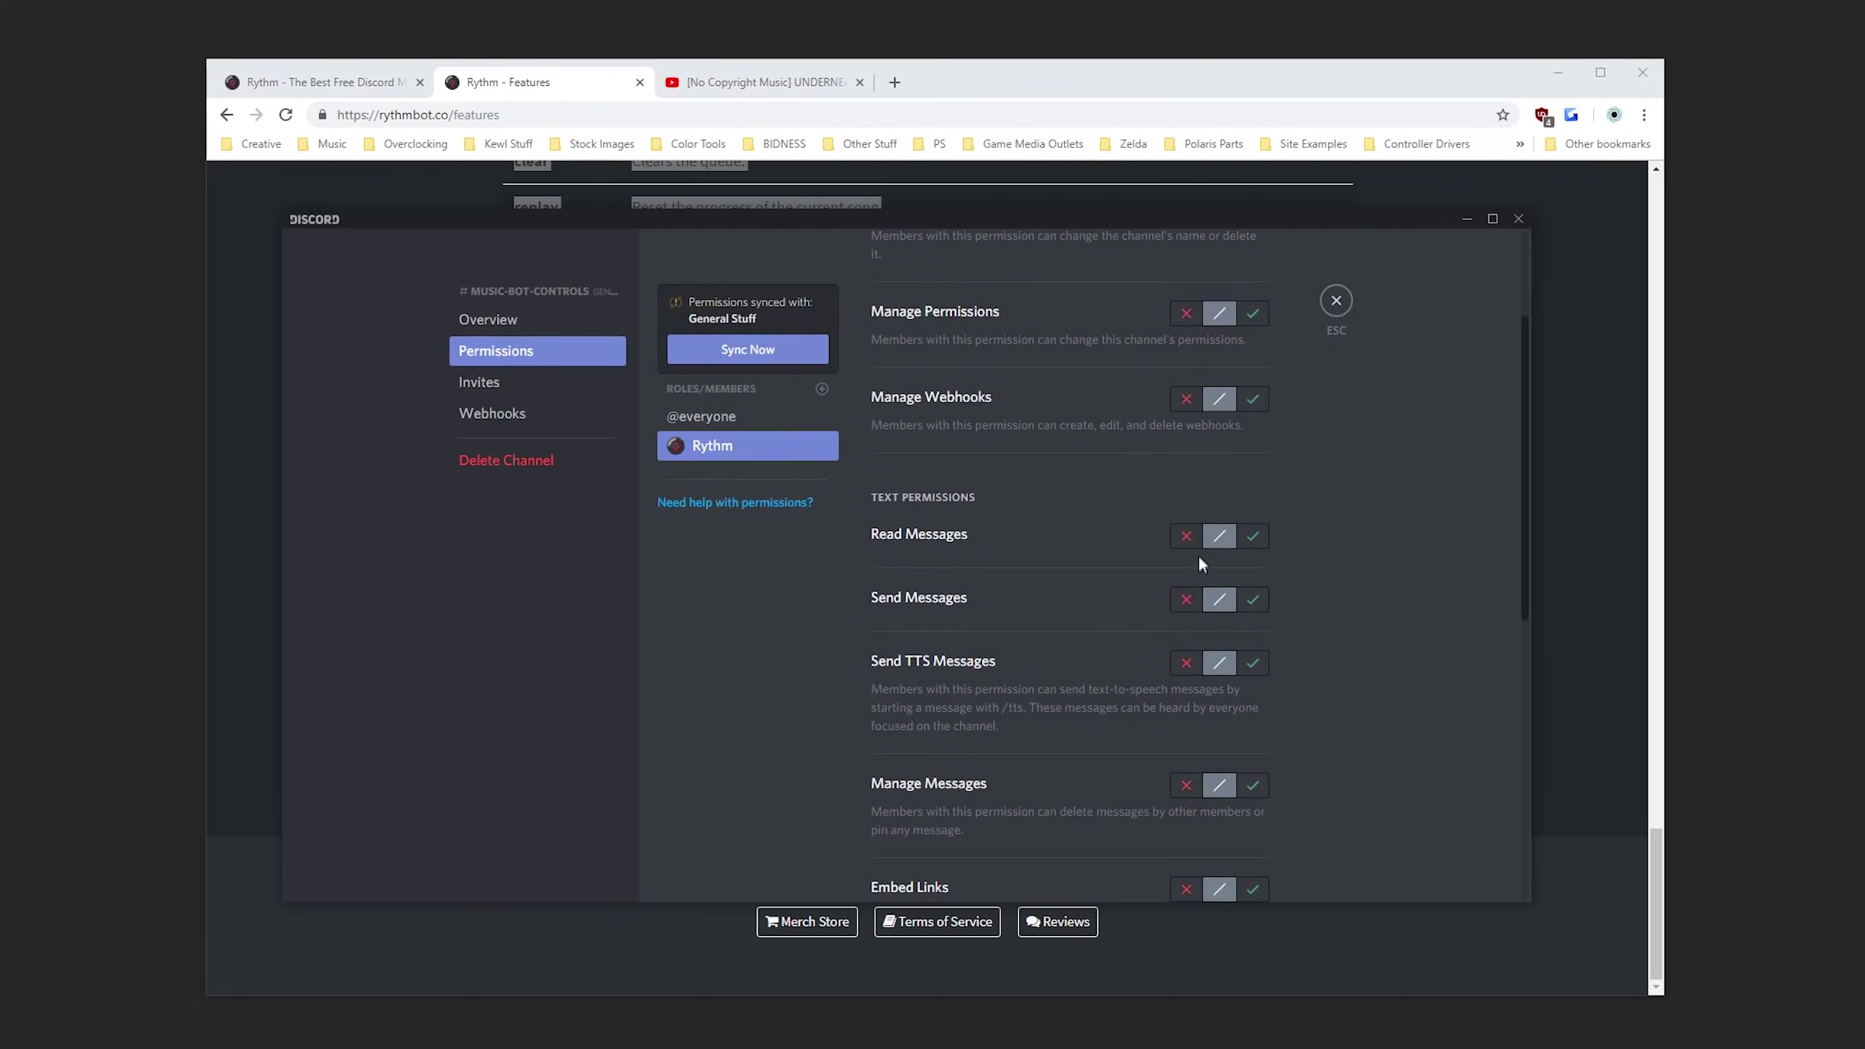
{"action": "left_click", "coordinate": [1252, 536]}
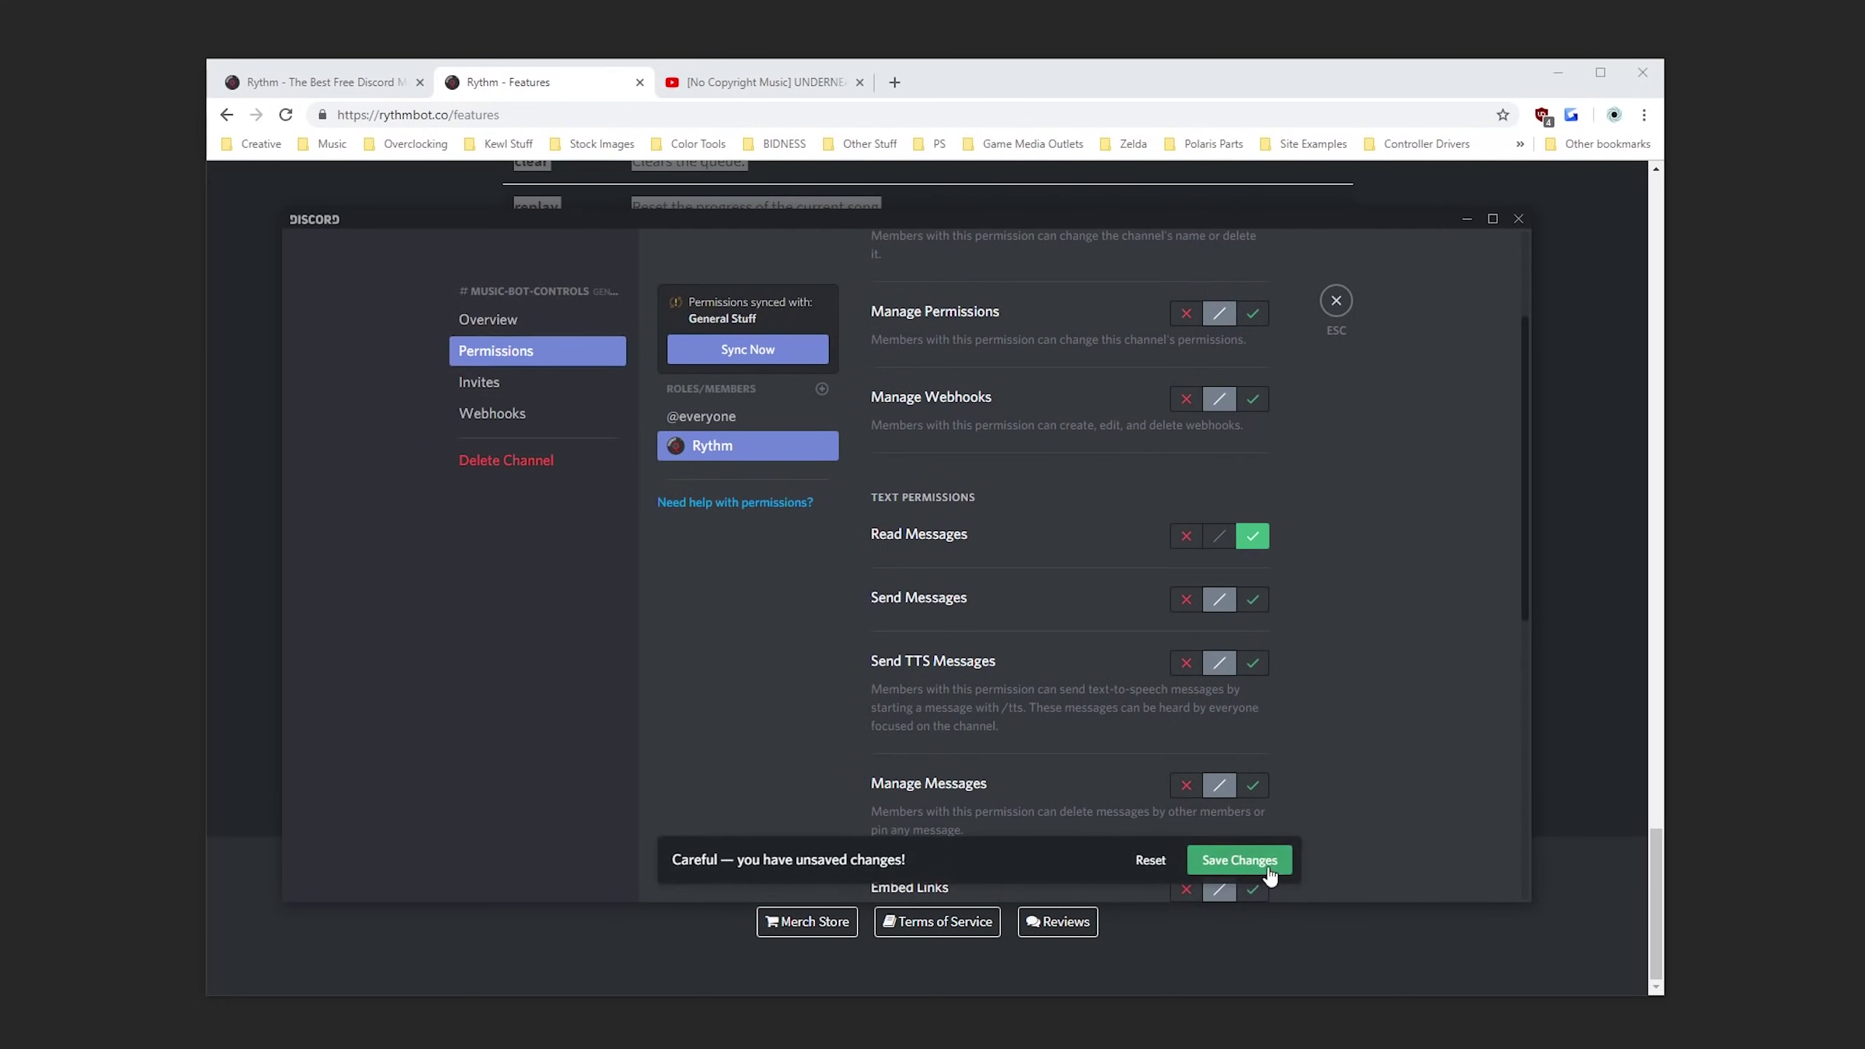
{"action": "left_click", "coordinate": [1336, 300]}
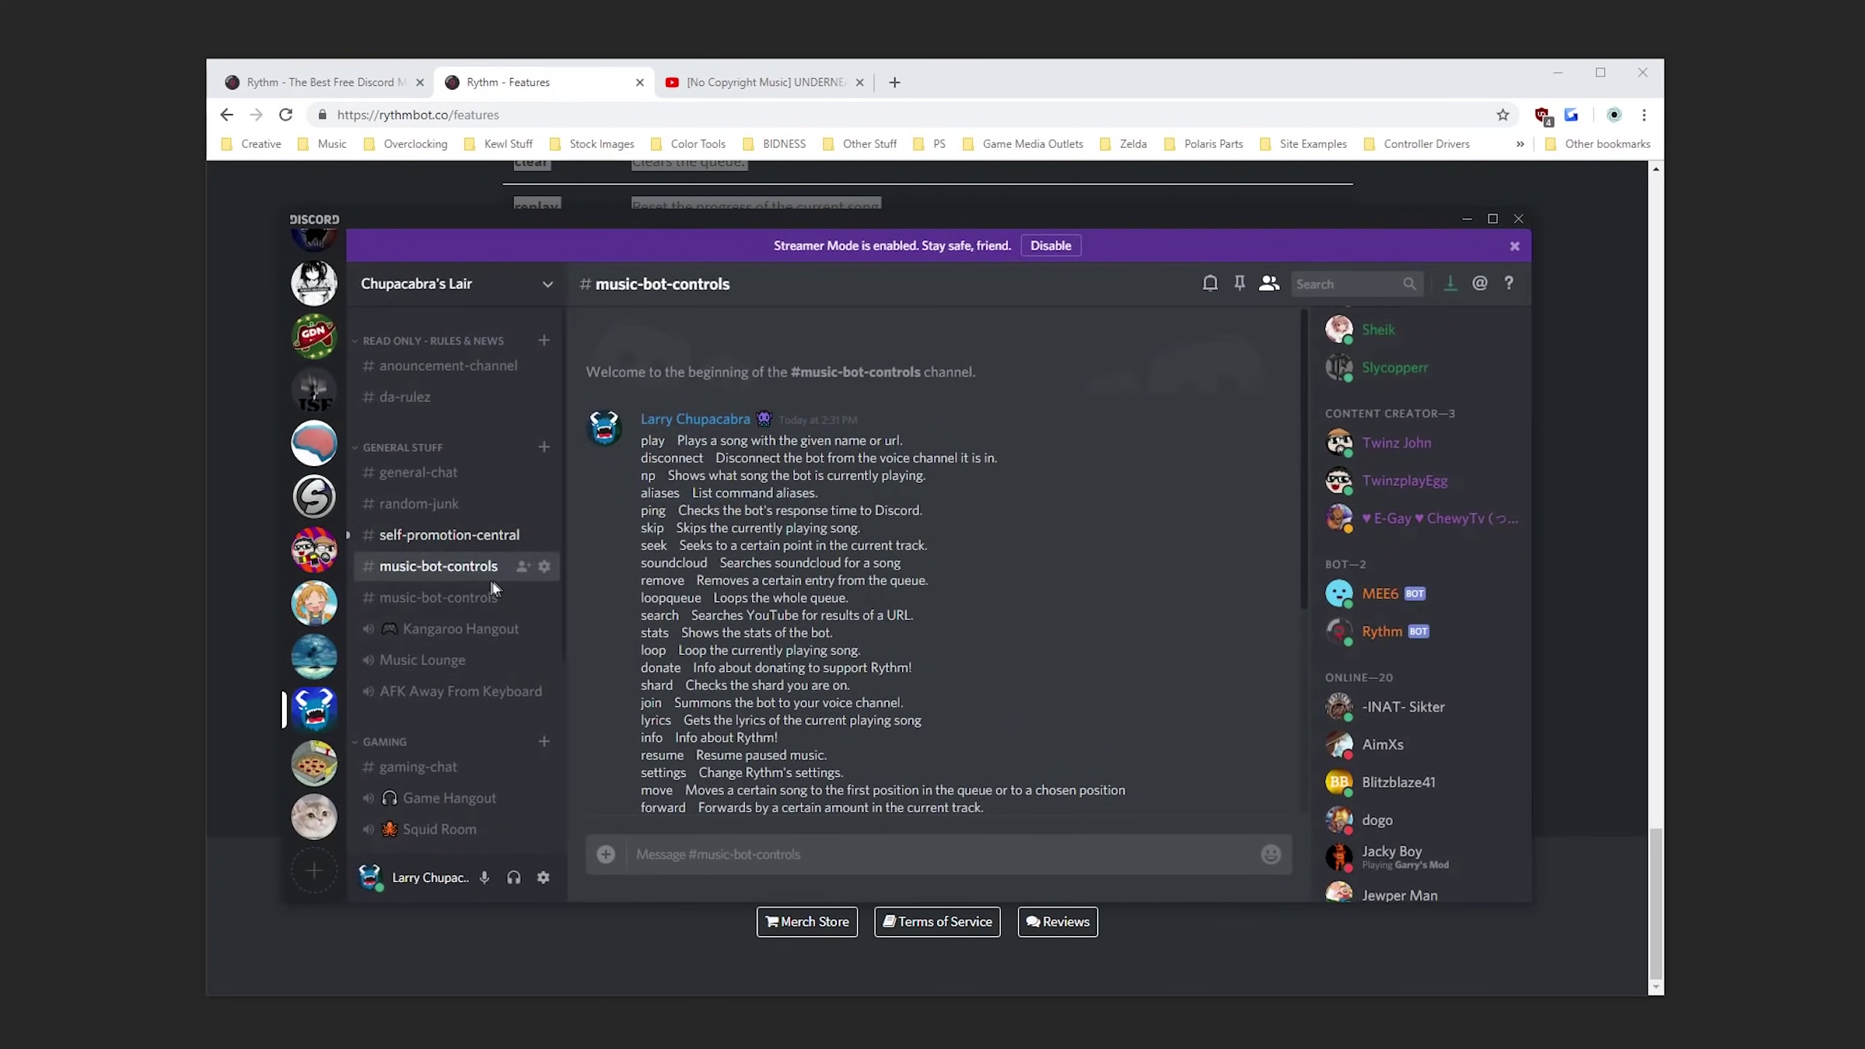
Add Rythm as a member in the permission settings of the self-promotion-central channel.
{"action": "left_click", "coordinate": [543, 534]}
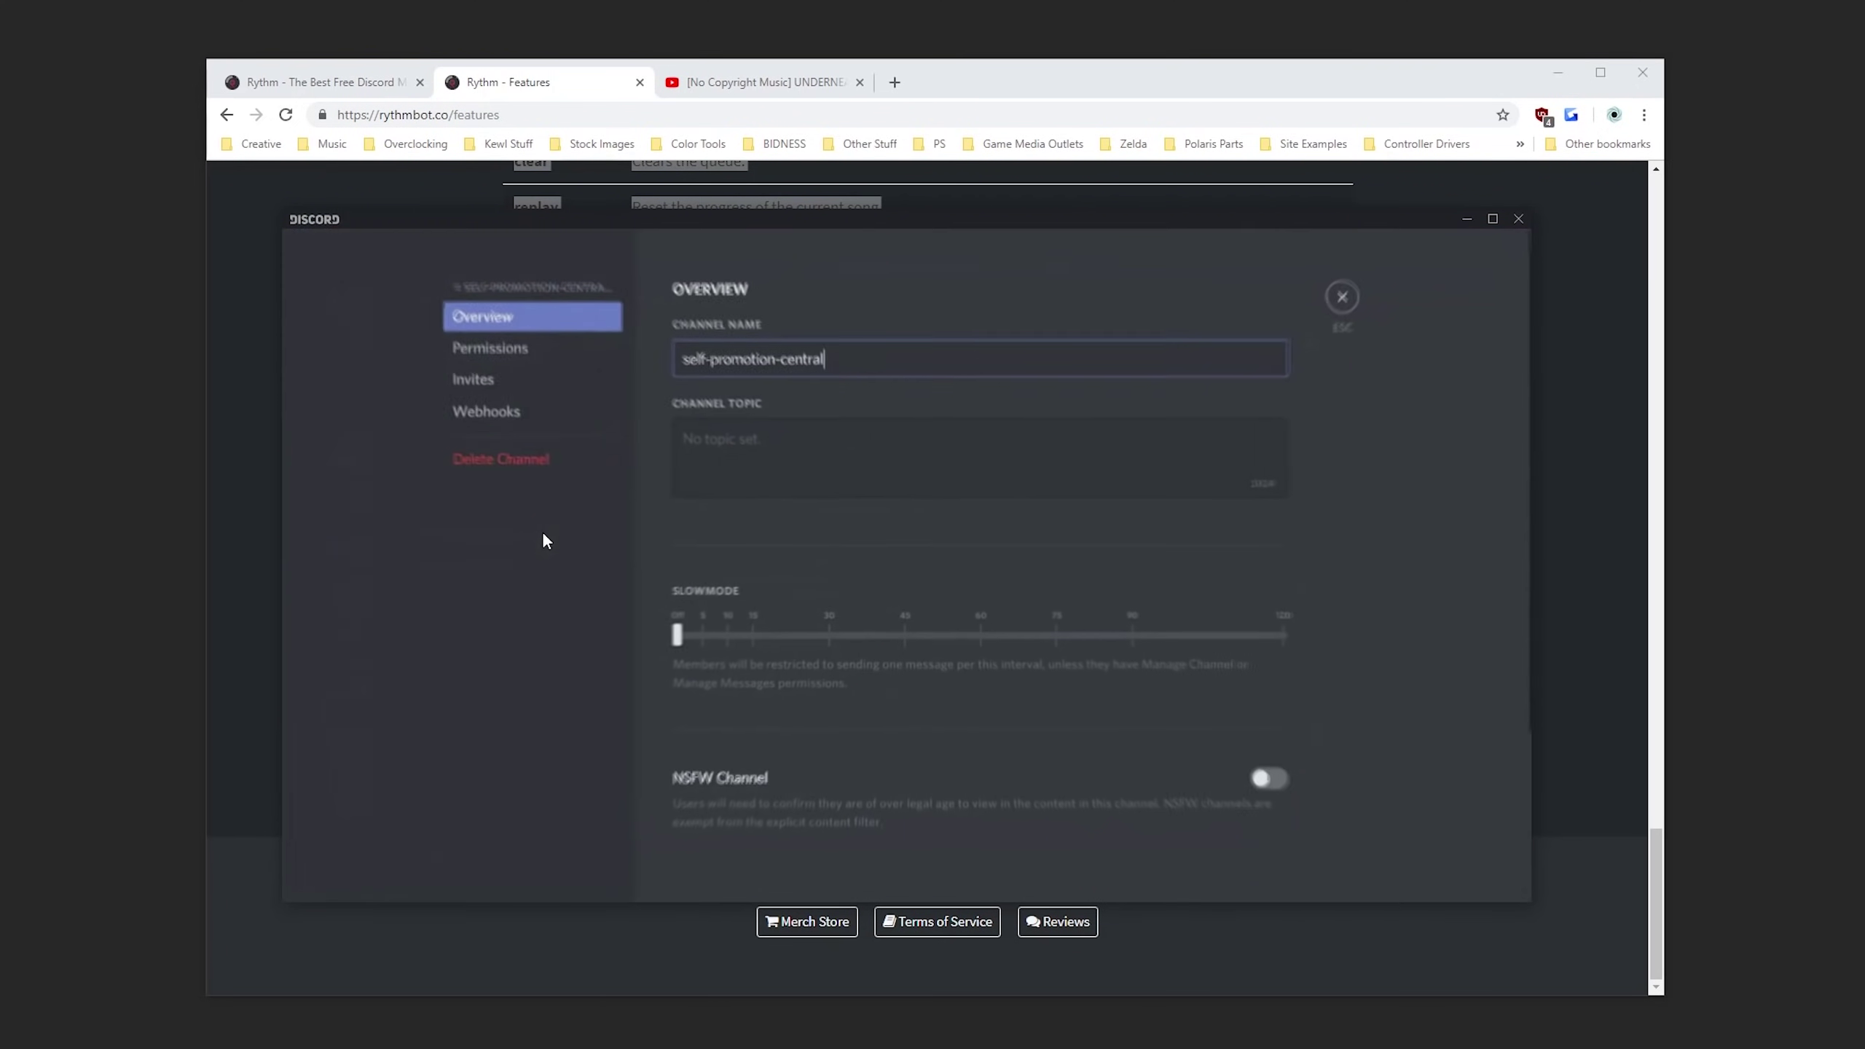
{"action": "left_click", "coordinate": [567, 358]}
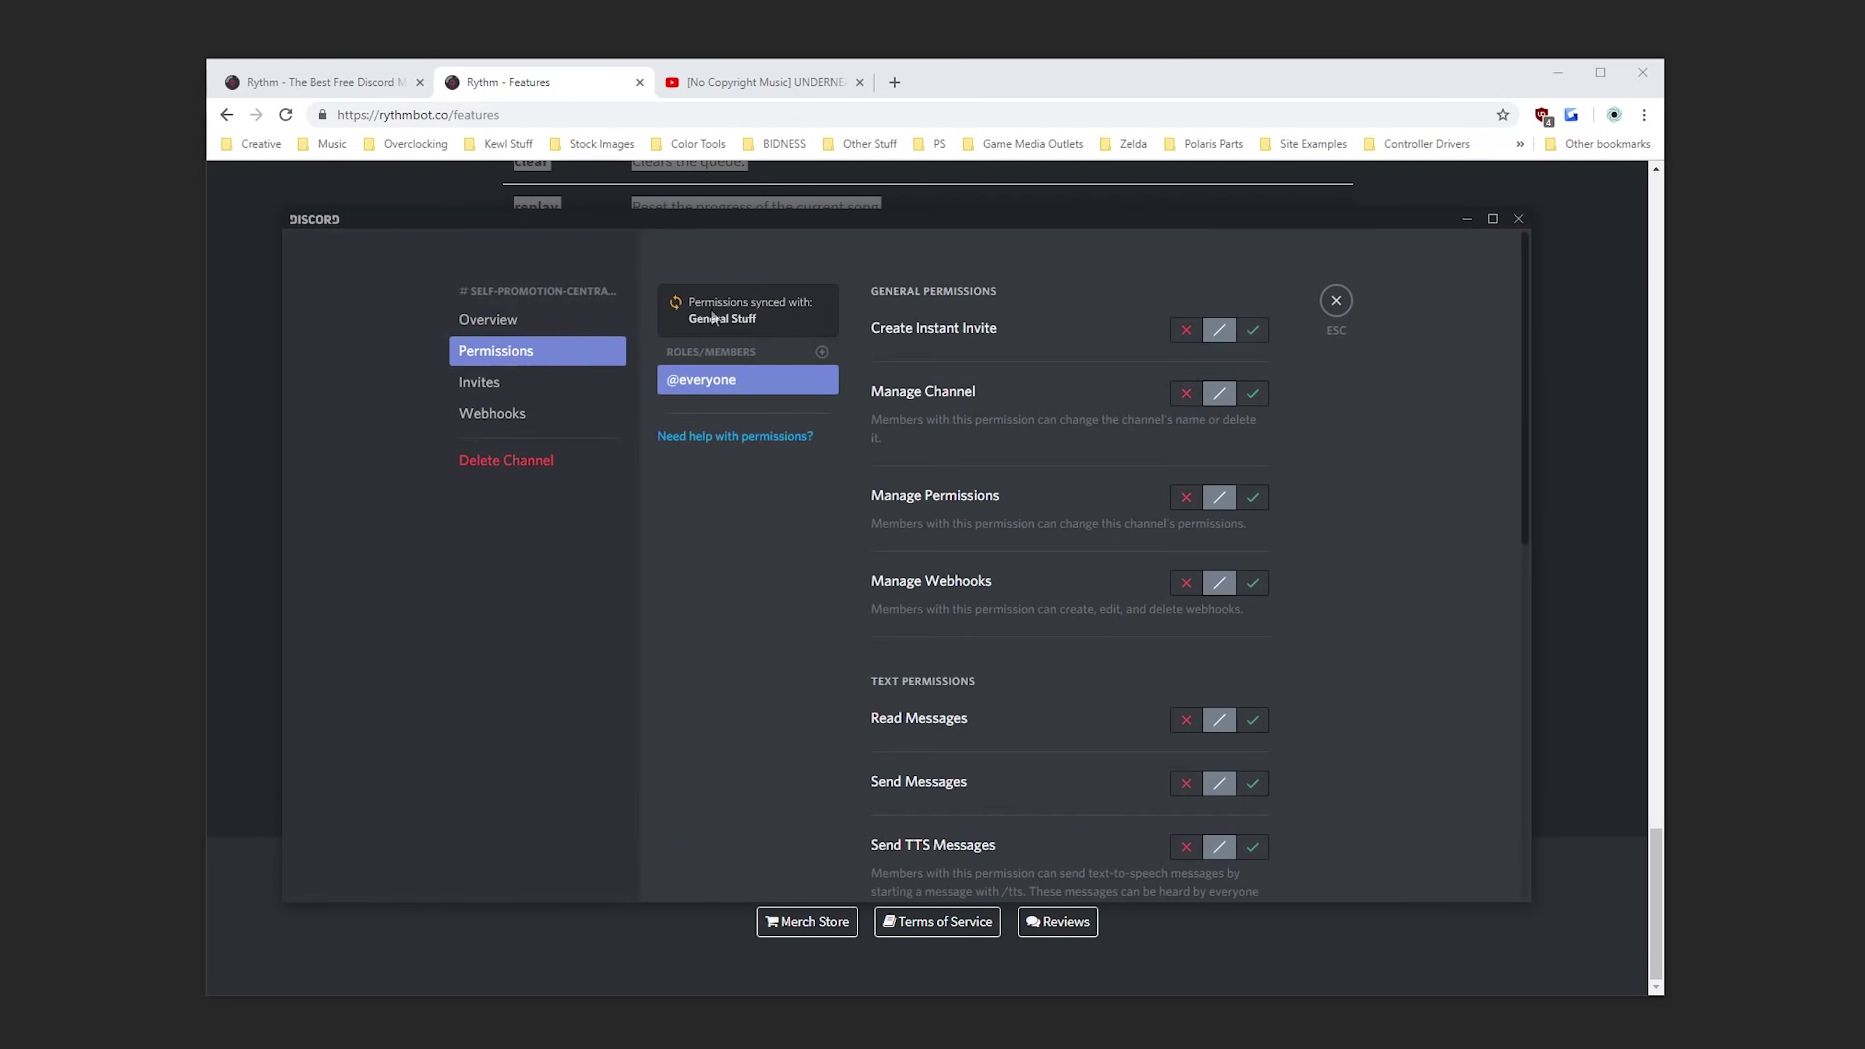
{"action": "left_click", "coordinate": [822, 353]}
{"action": "type", "text": "rythm"}
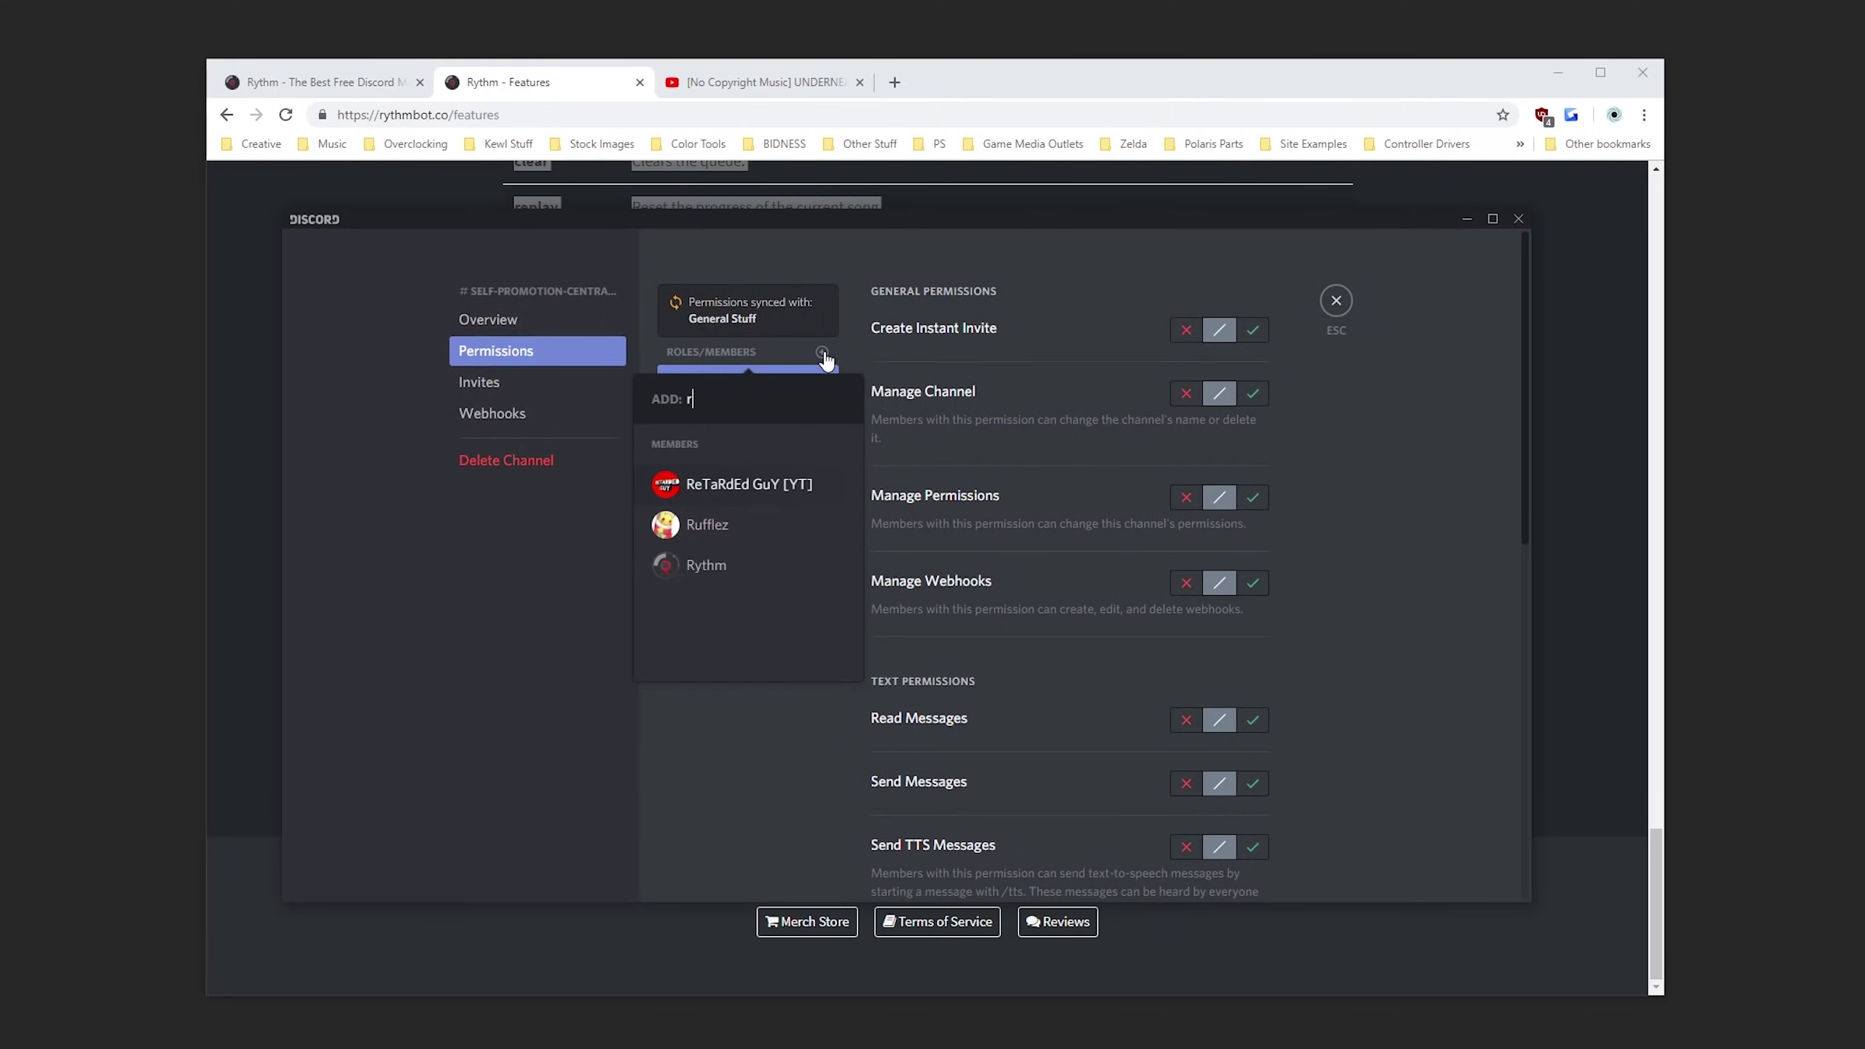
{"action": "left_click", "coordinate": [761, 575]}
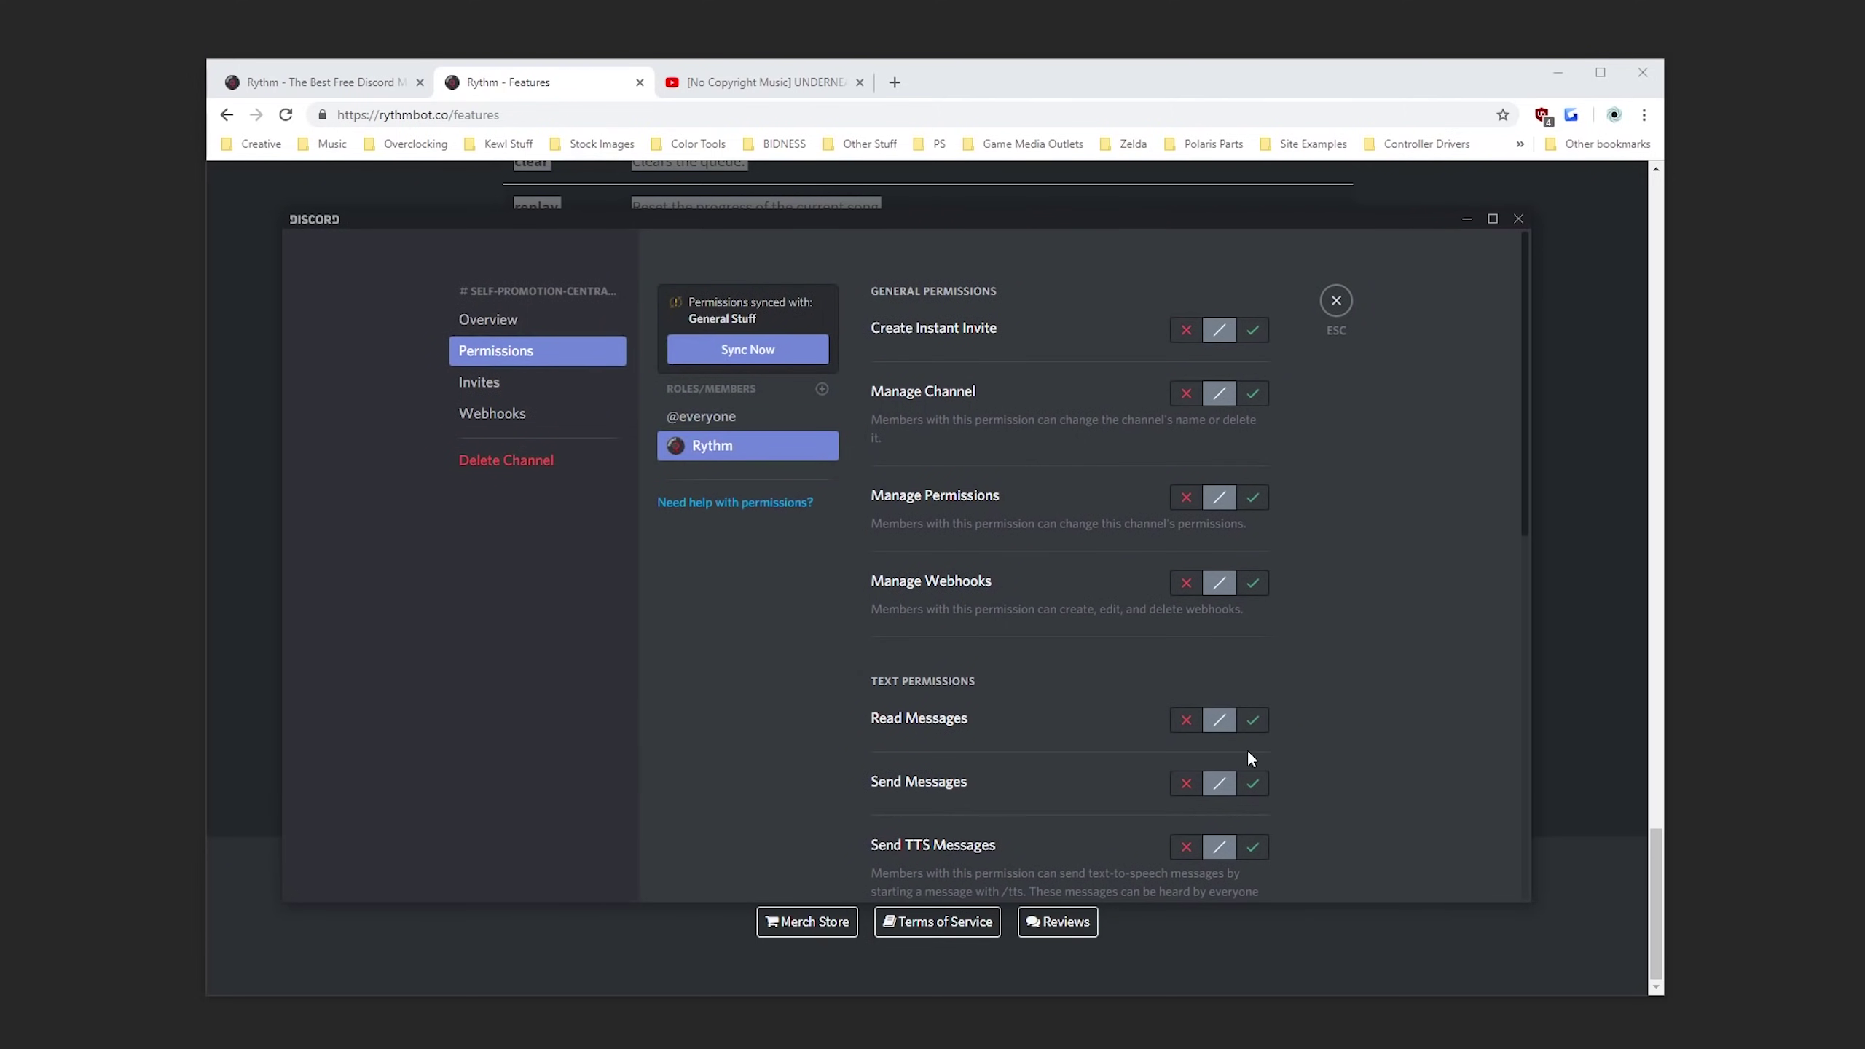
Deny Read Messages for Rythm in self-promotion-central, save the change and close the channel settings.
{"action": "left_click", "coordinate": [1253, 720]}
{"action": "left_click", "coordinate": [1186, 719]}
{"action": "left_click", "coordinate": [1239, 861]}
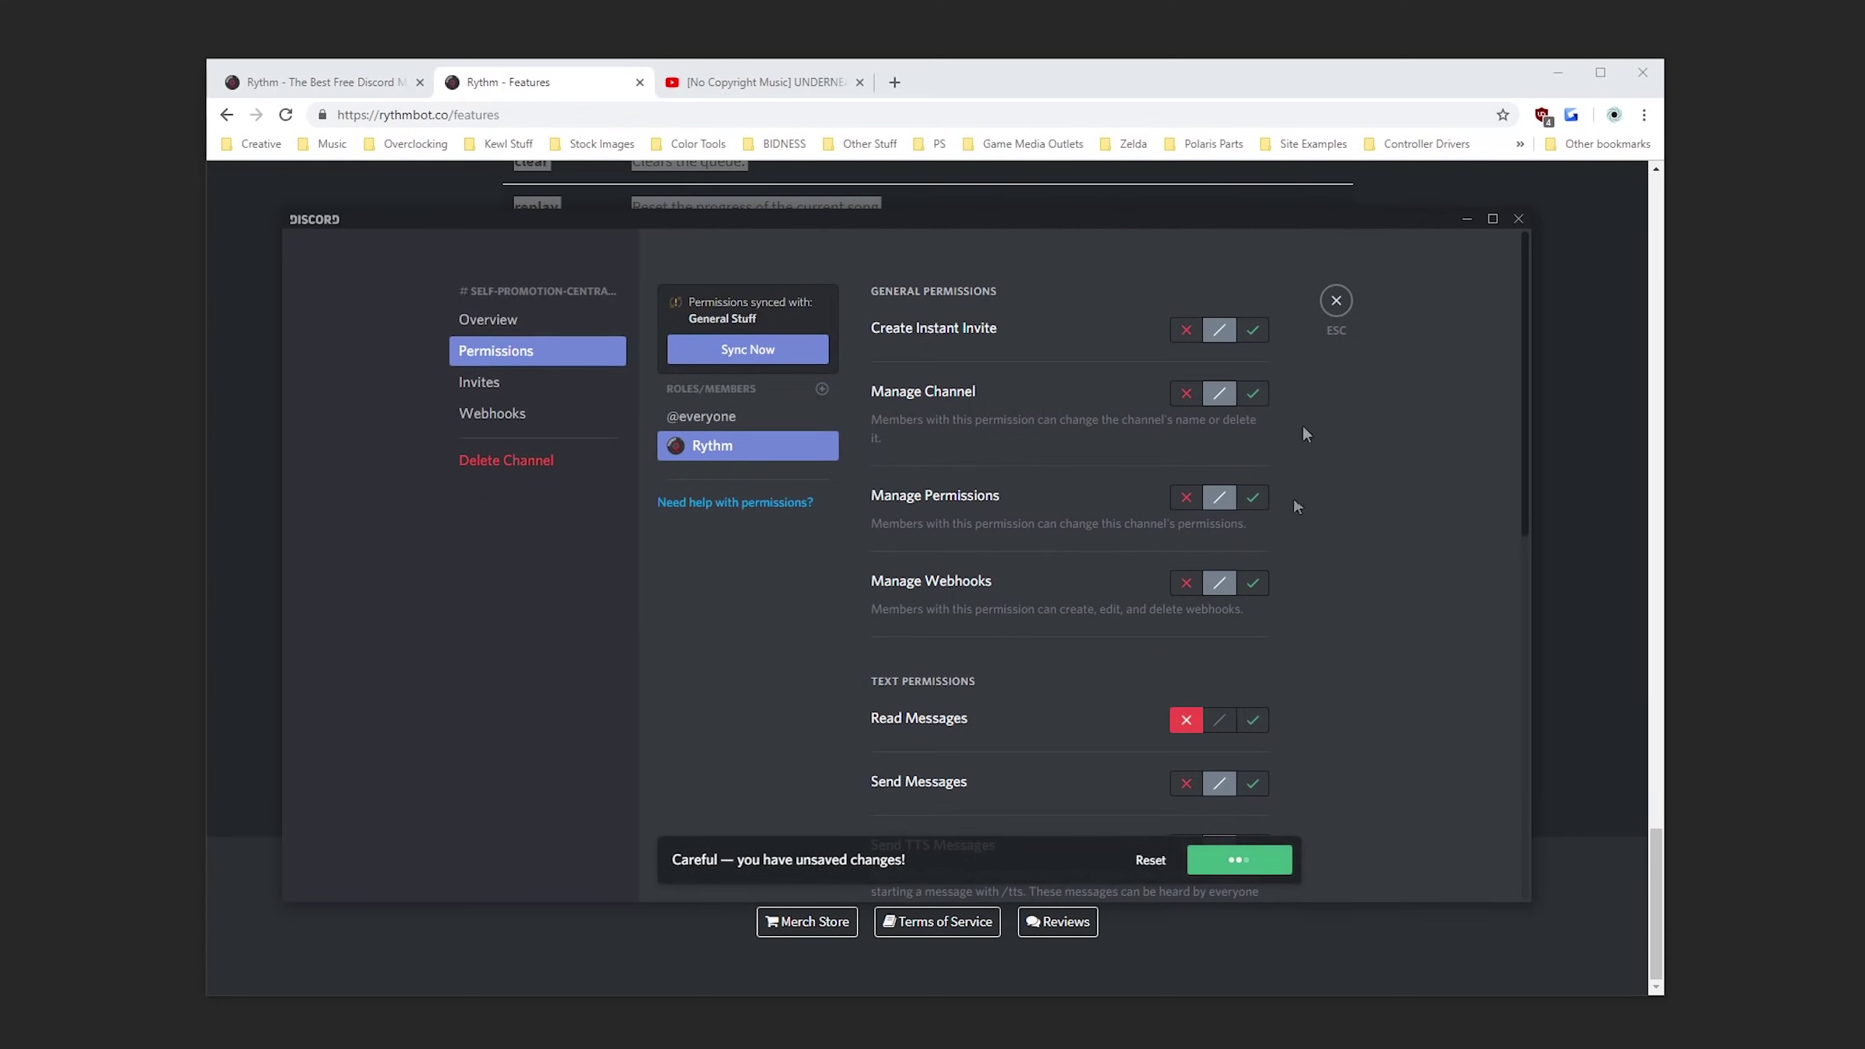
{"action": "left_click", "coordinate": [1336, 300]}
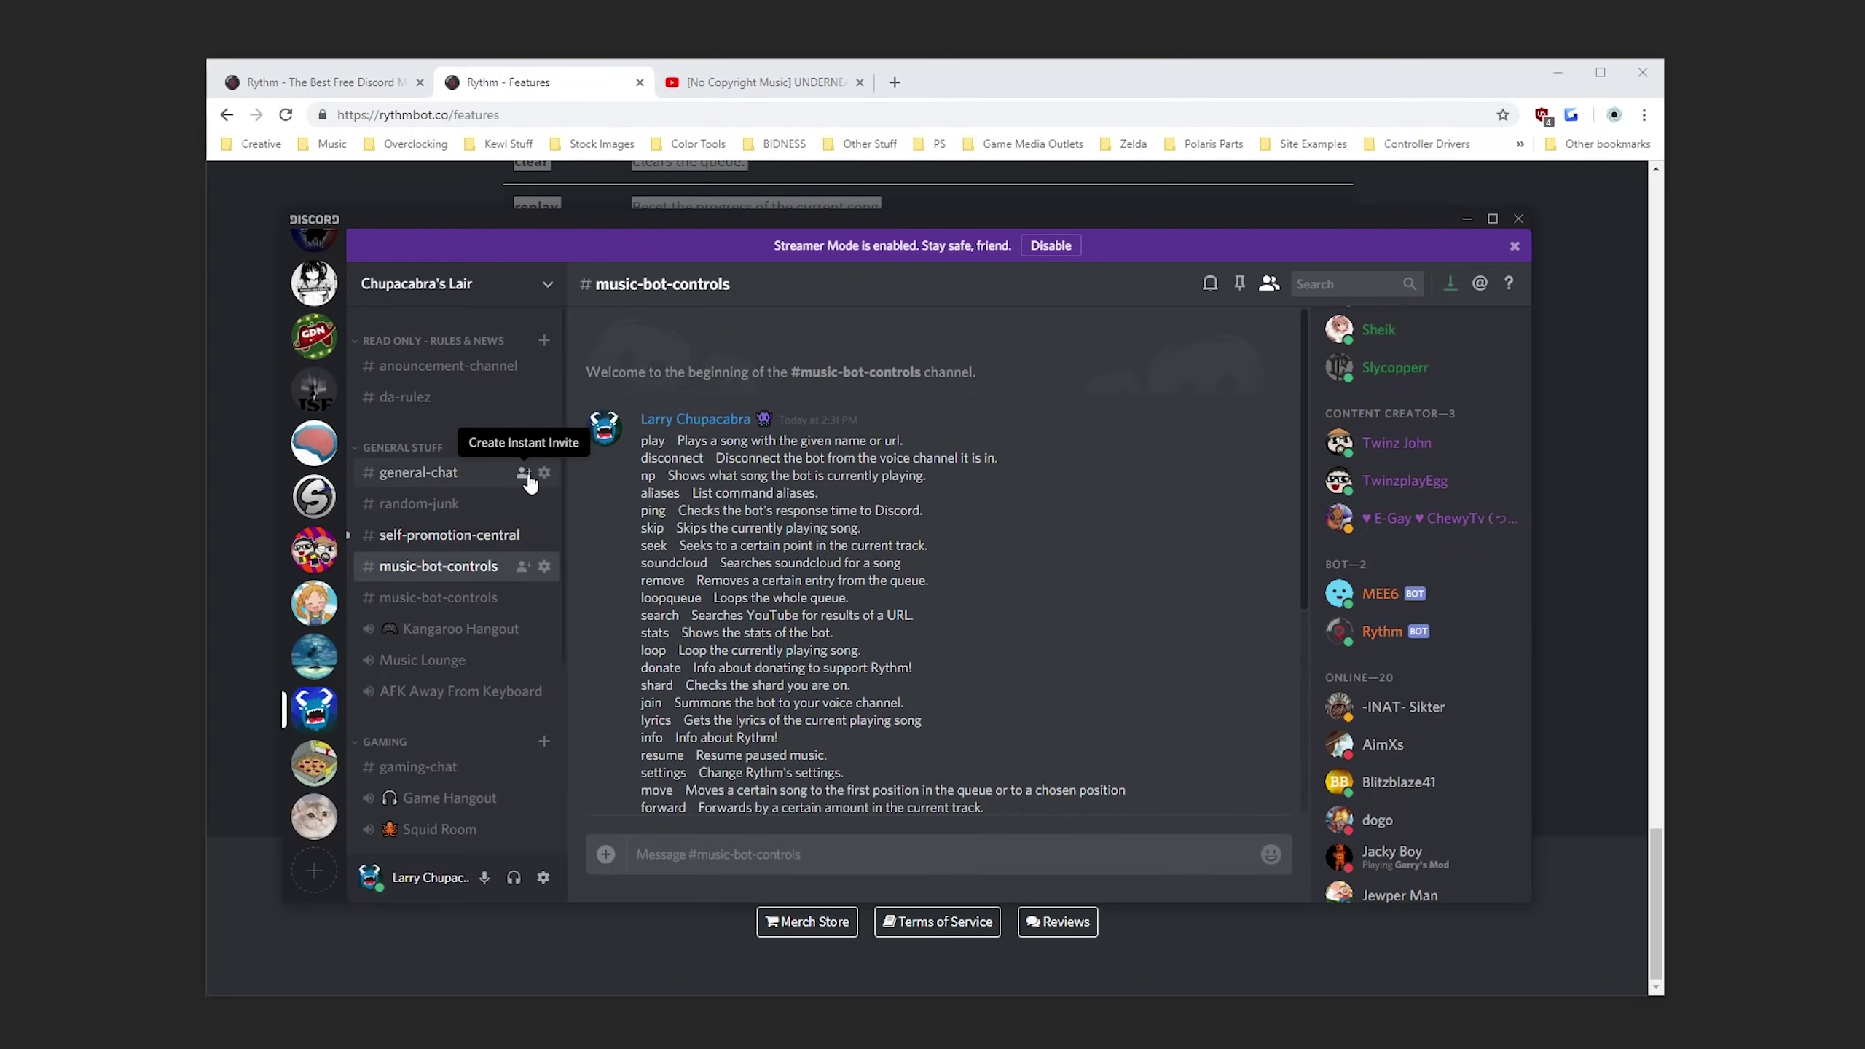
{"action": "left_click", "coordinate": [544, 473]}
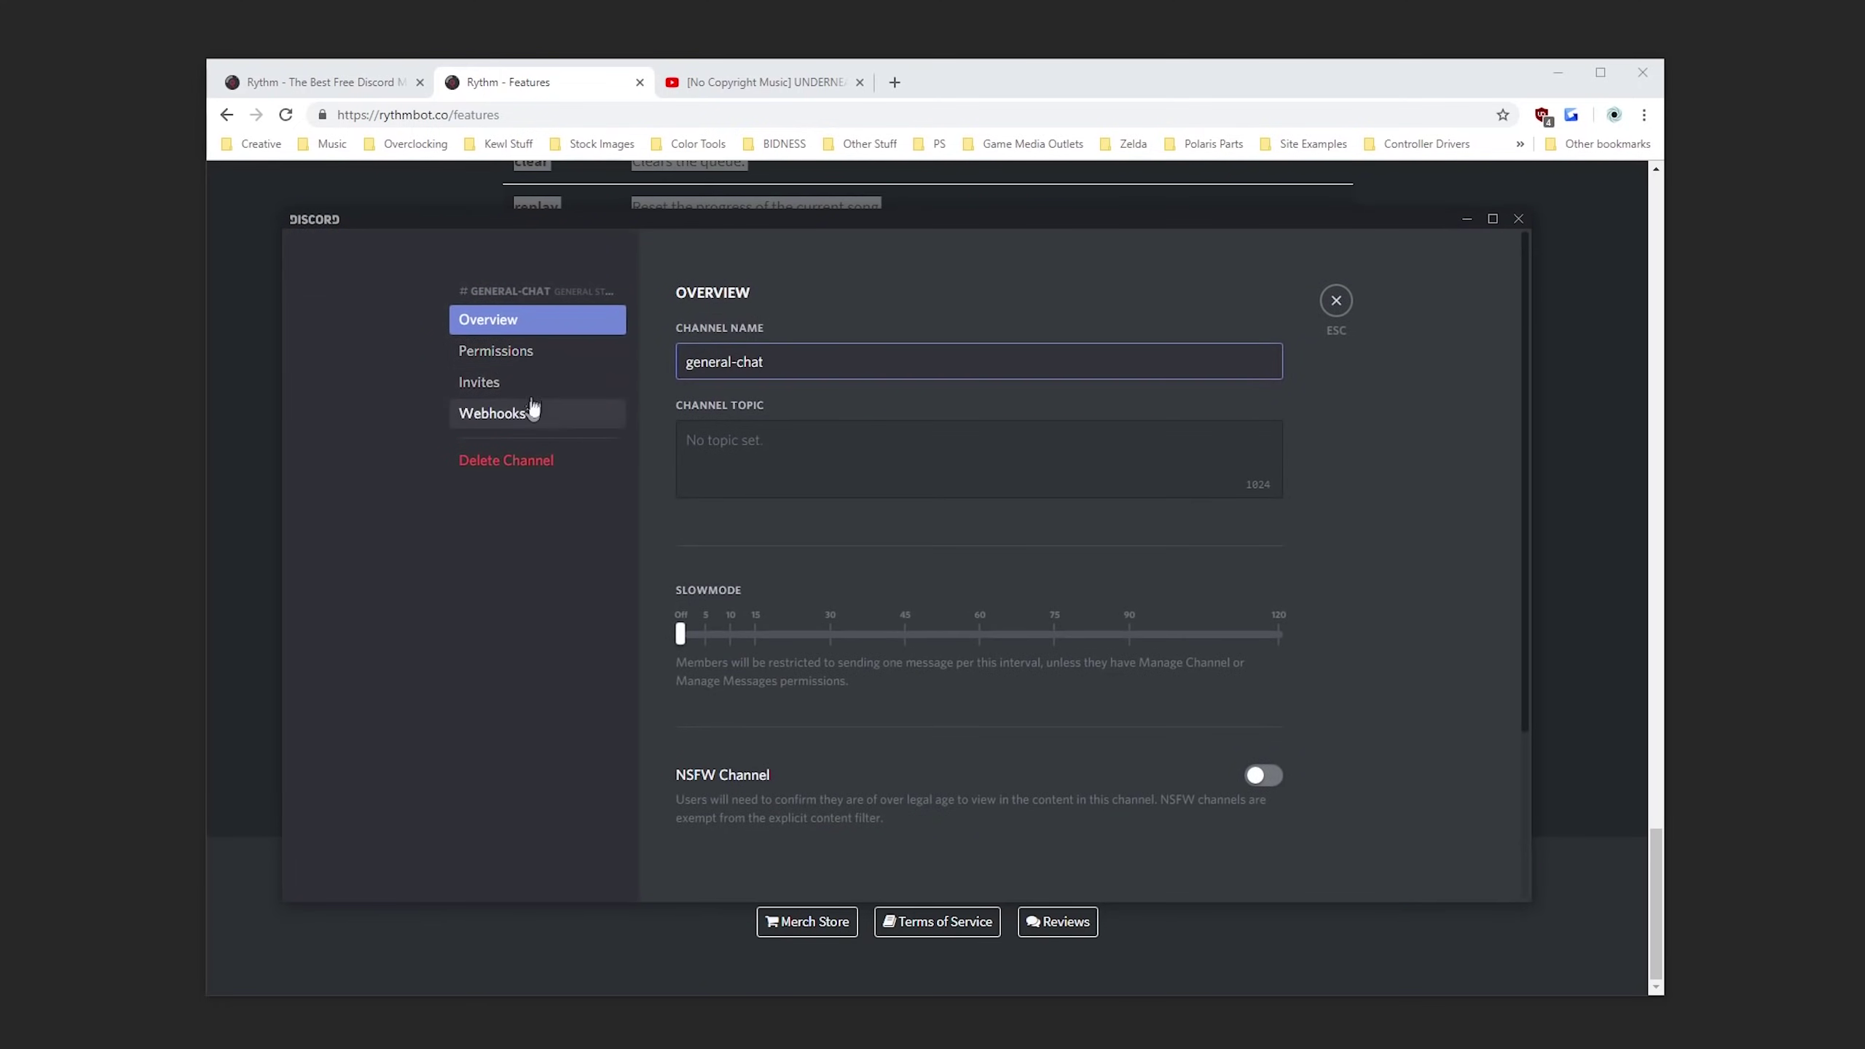
{"action": "left_click", "coordinate": [535, 351]}
{"action": "left_click", "coordinate": [822, 353]}
{"action": "type", "text": "rh"}
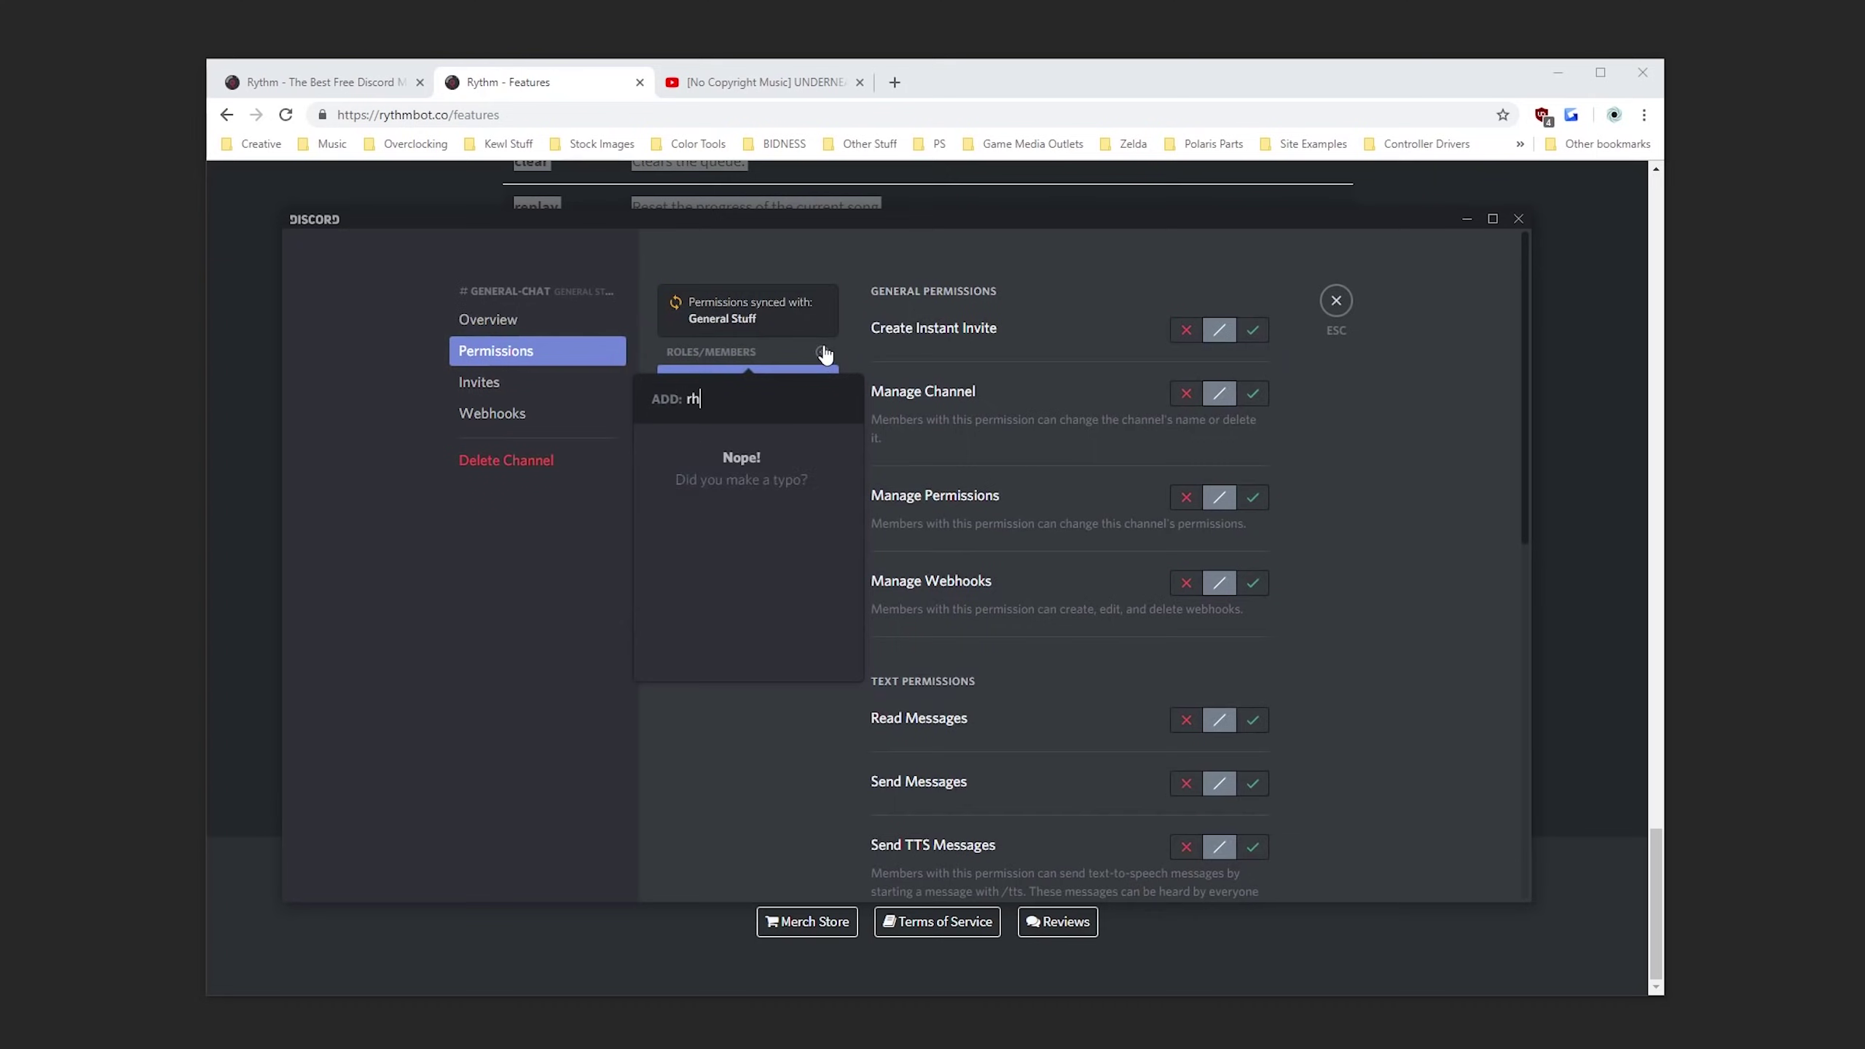
{"action": "key", "text": "Escape"}
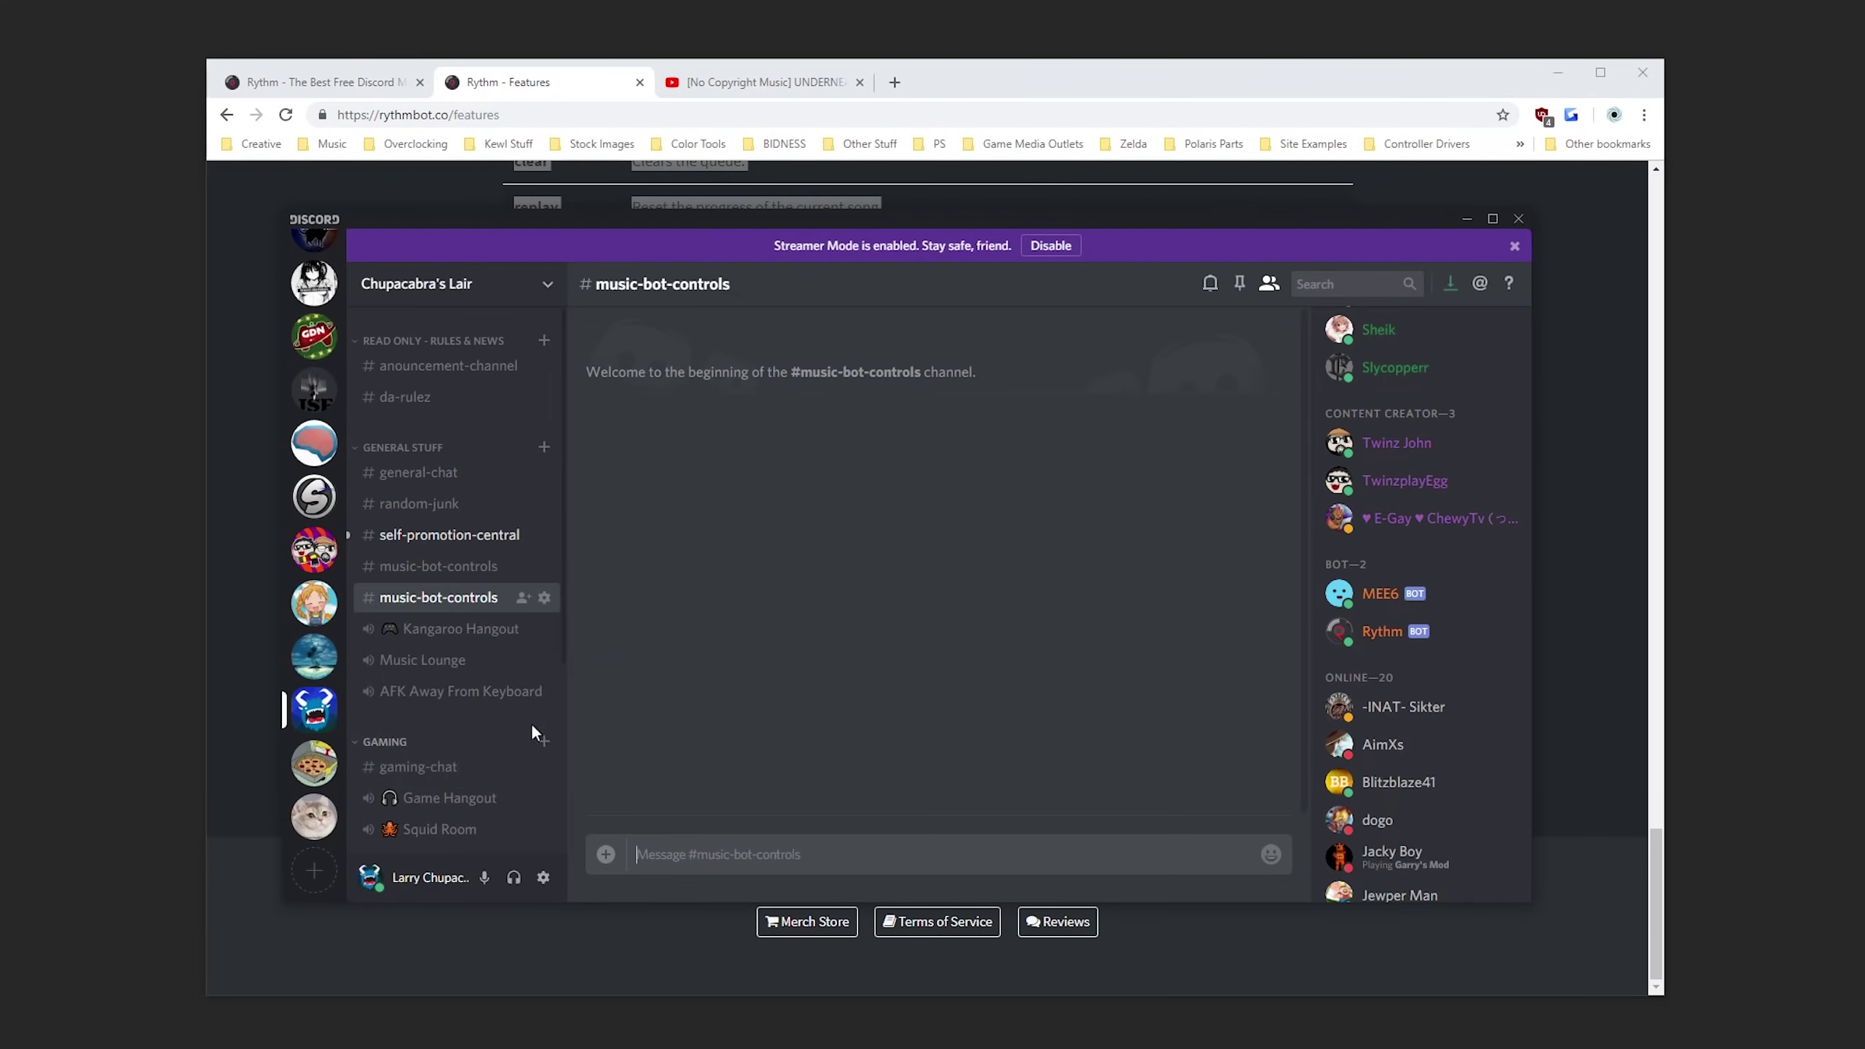
Join the Squid Room voice channel and mark self-promotion-central as read.
{"action": "scroll", "coordinate": [531, 728], "scroll_direction": "down", "scroll_amount": 4}
{"action": "left_click", "coordinate": [444, 547]}
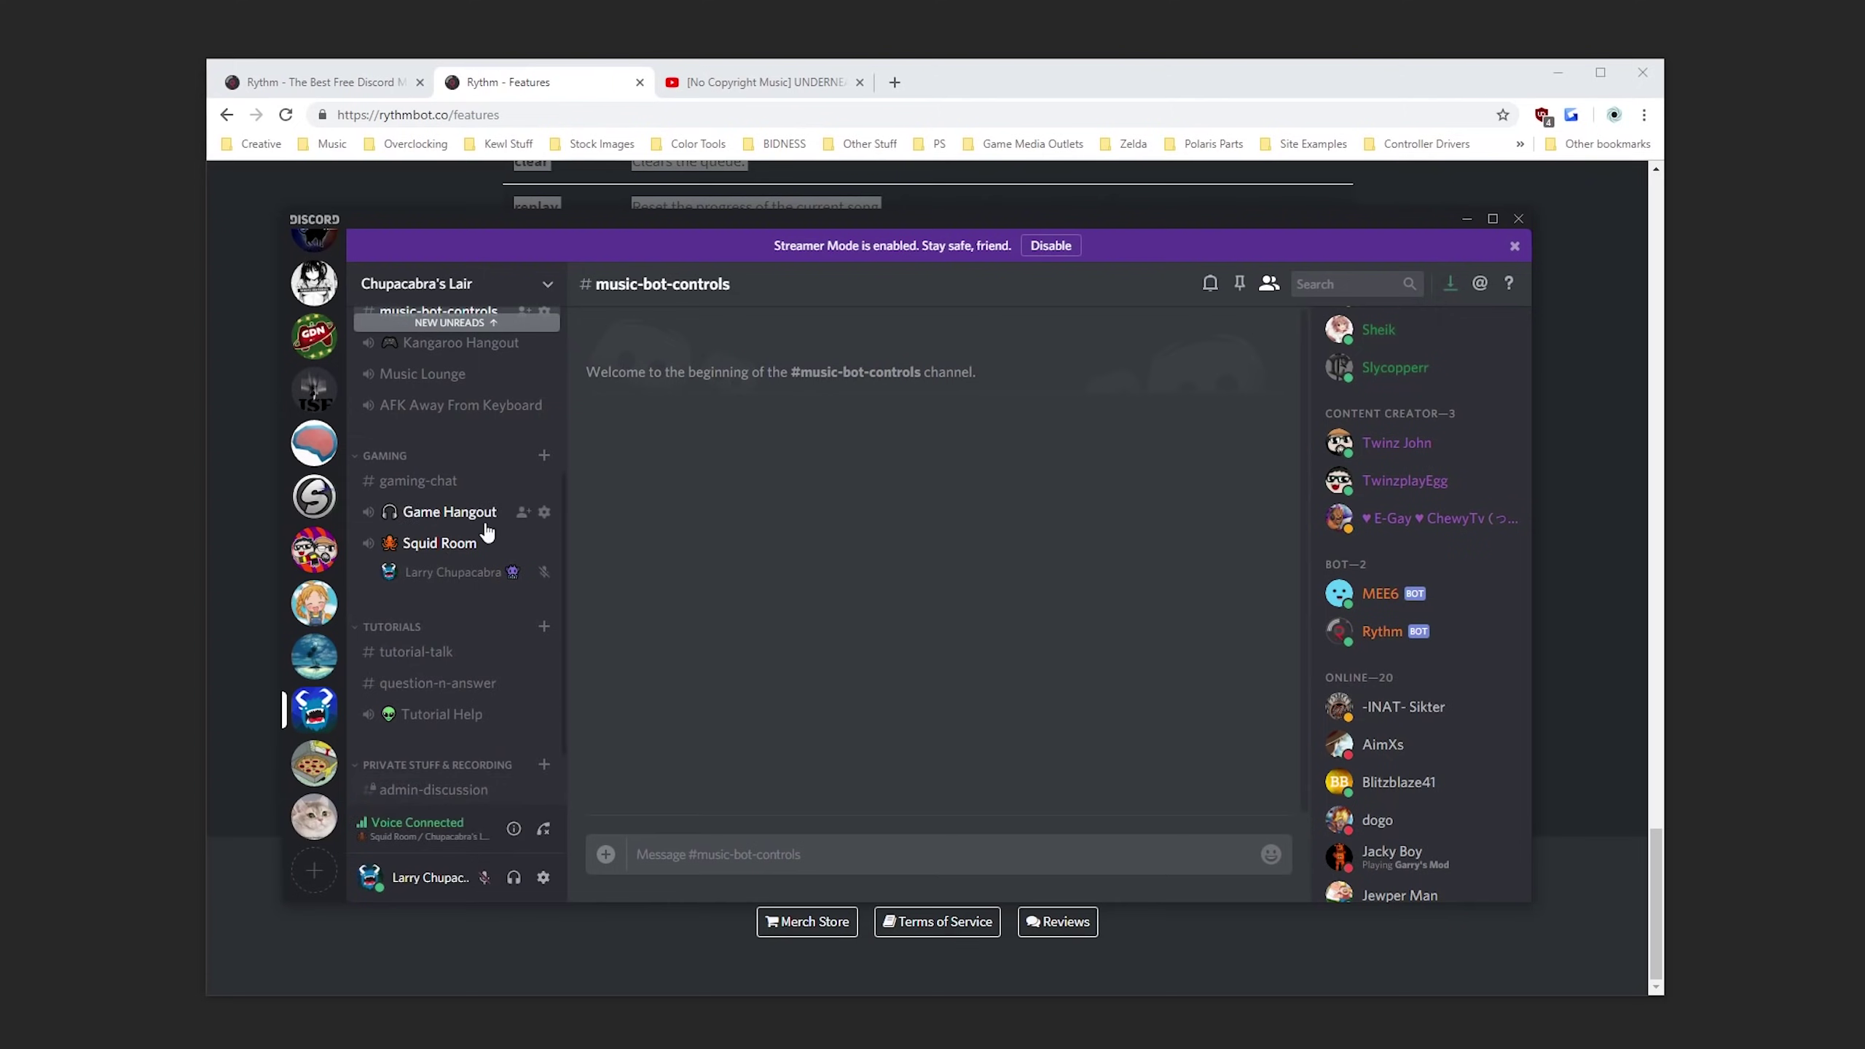
{"action": "scroll", "coordinate": [484, 529], "scroll_direction": "up", "scroll_amount": 3}
{"action": "scroll", "coordinate": [484, 530], "scroll_direction": "up", "scroll_amount": 3}
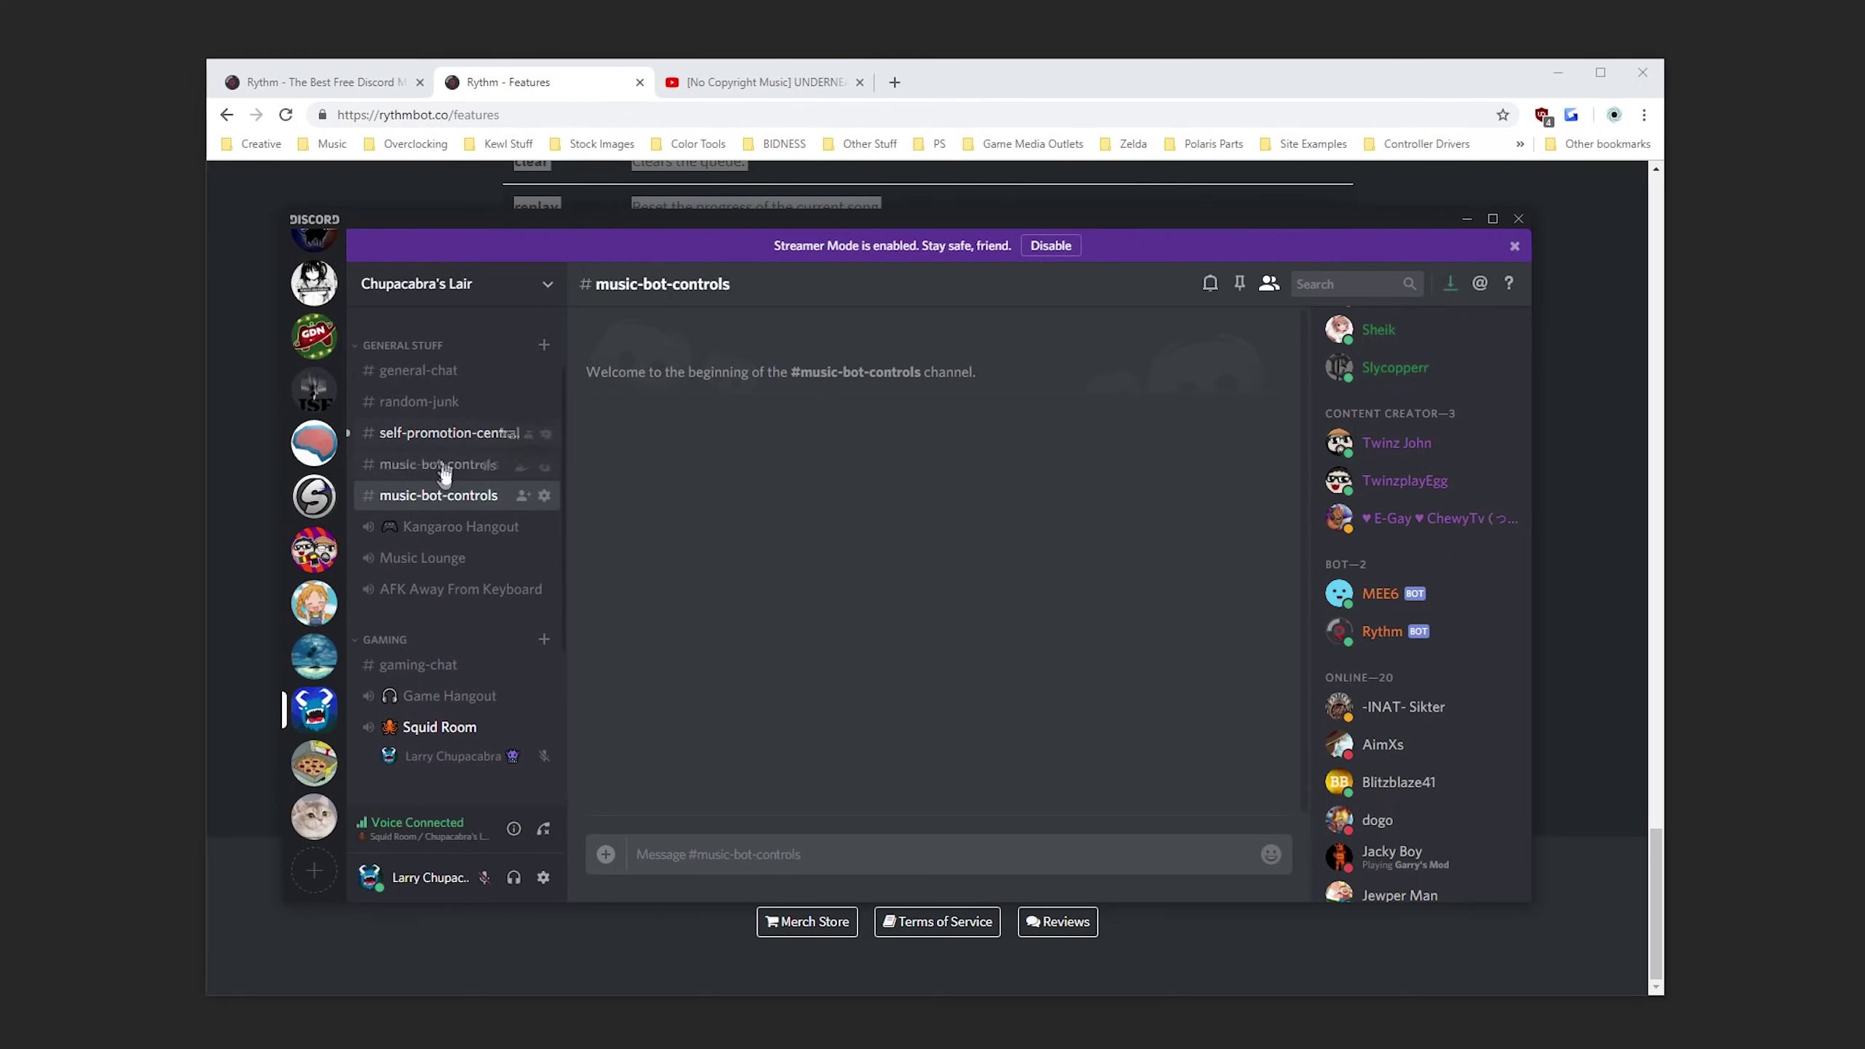
{"action": "right_click", "coordinate": [491, 435]}
{"action": "left_click", "coordinate": [520, 444]}
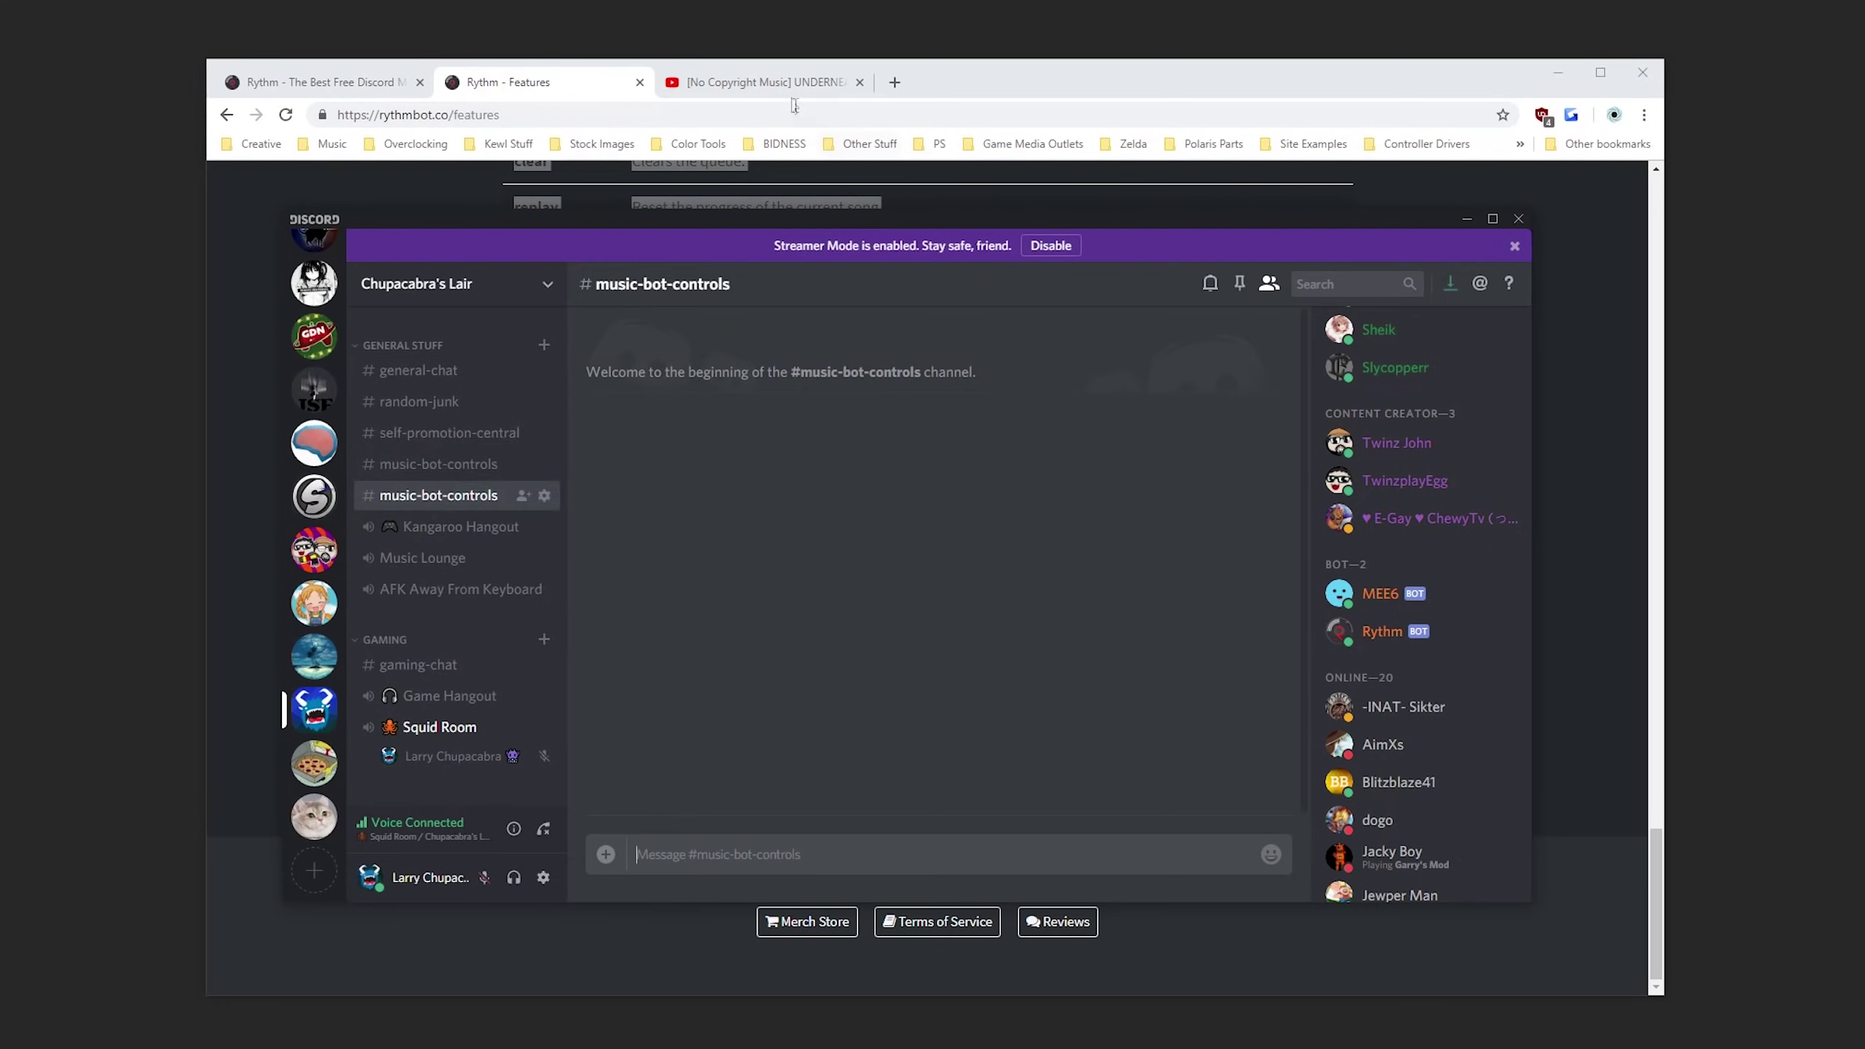
Switch to the browser, copy the address of the UNDERNEATH THE CHRISTMAS TREE YouTube video, and minimize the browser to return to Discord.
{"action": "left_click", "coordinate": [795, 82]}
{"action": "left_click", "coordinate": [796, 117]}
{"action": "key", "text": "ctrl+c"}
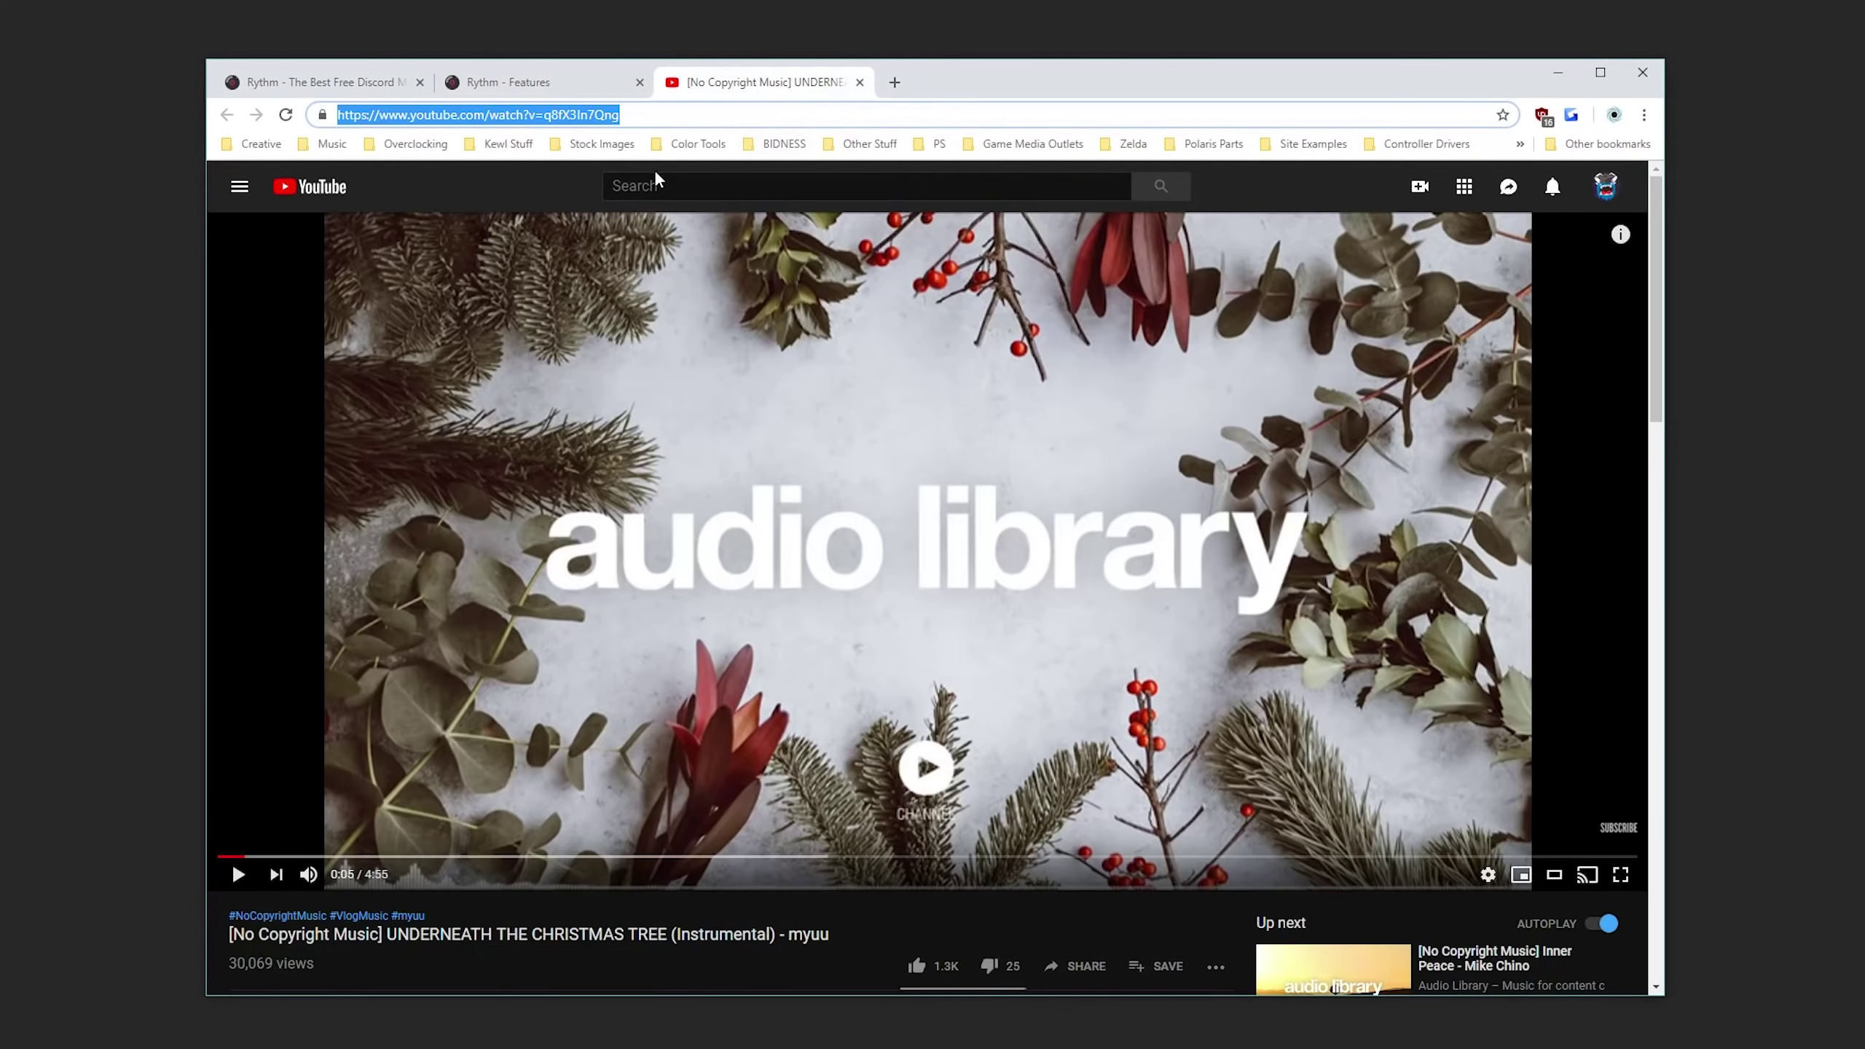
{"action": "left_click", "coordinate": [1558, 79]}
Compare the two music-bot-controls channels and delete the empty duplicate that lacks the command list.
{"action": "type", "text": "!play"}
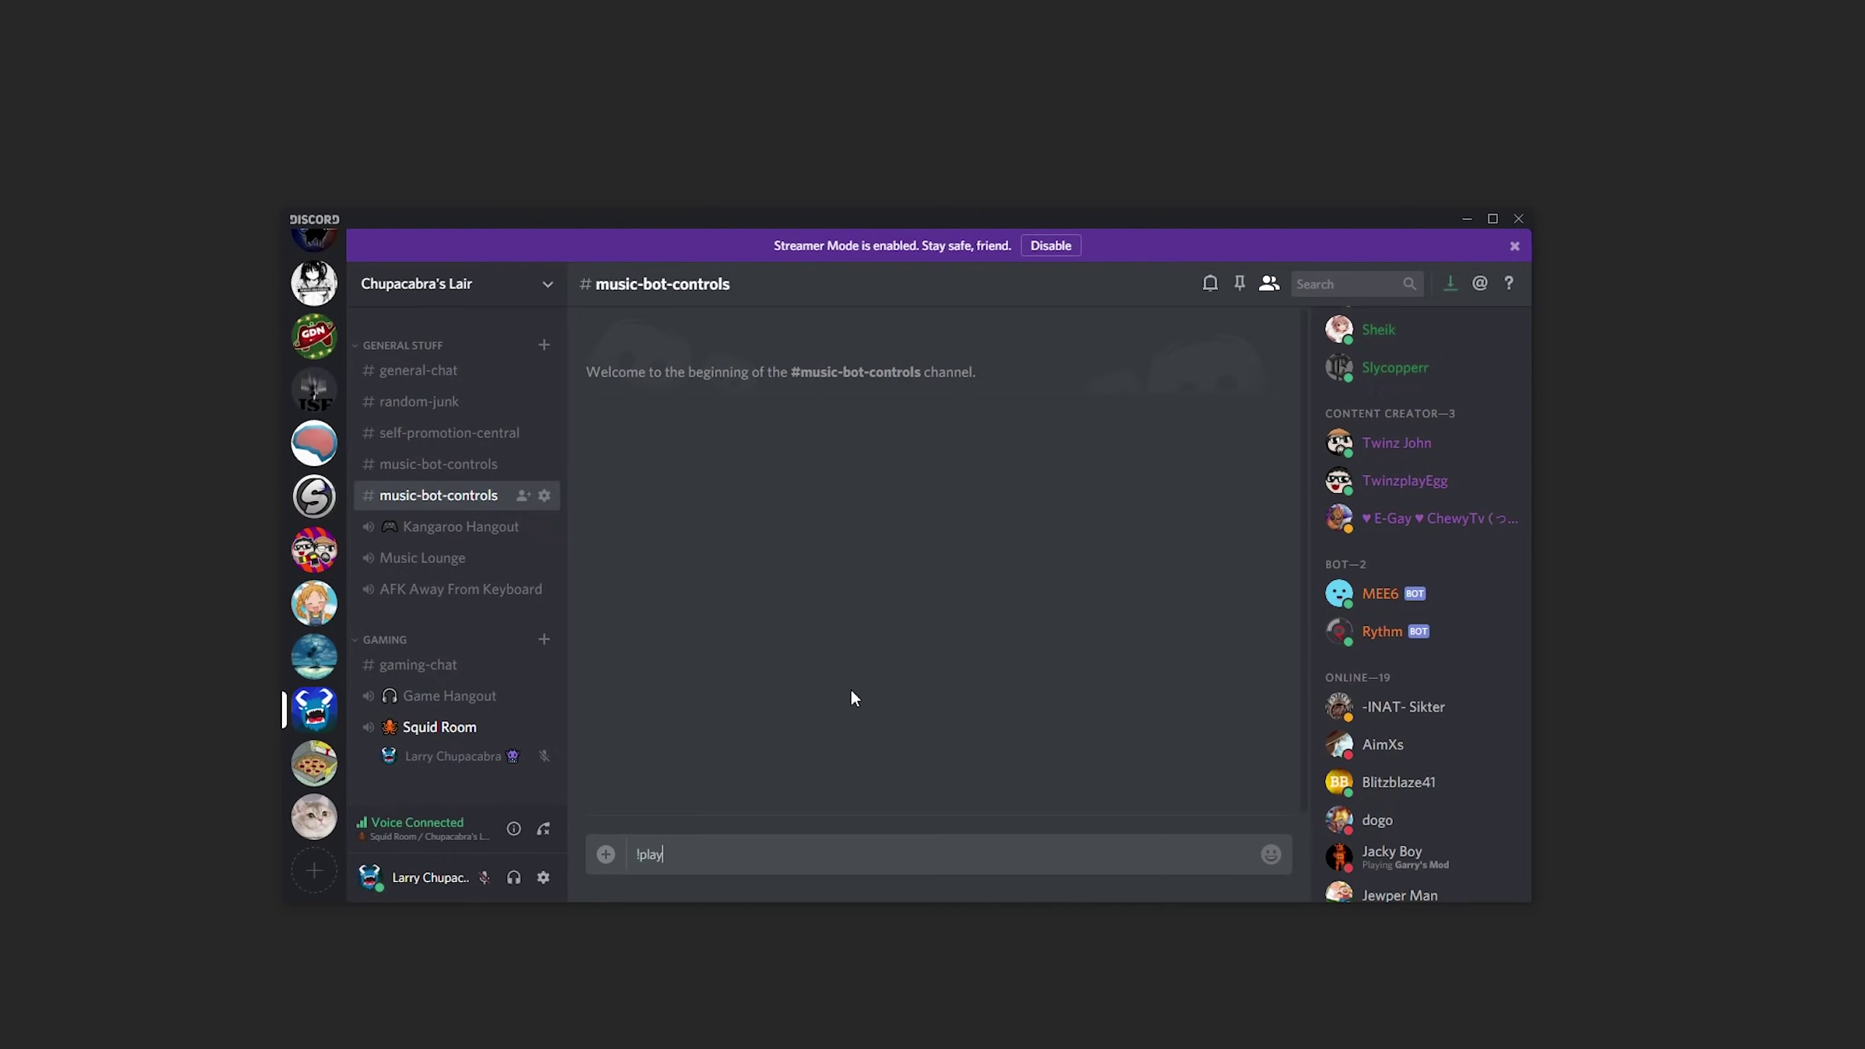
{"action": "left_click", "coordinate": [426, 463]}
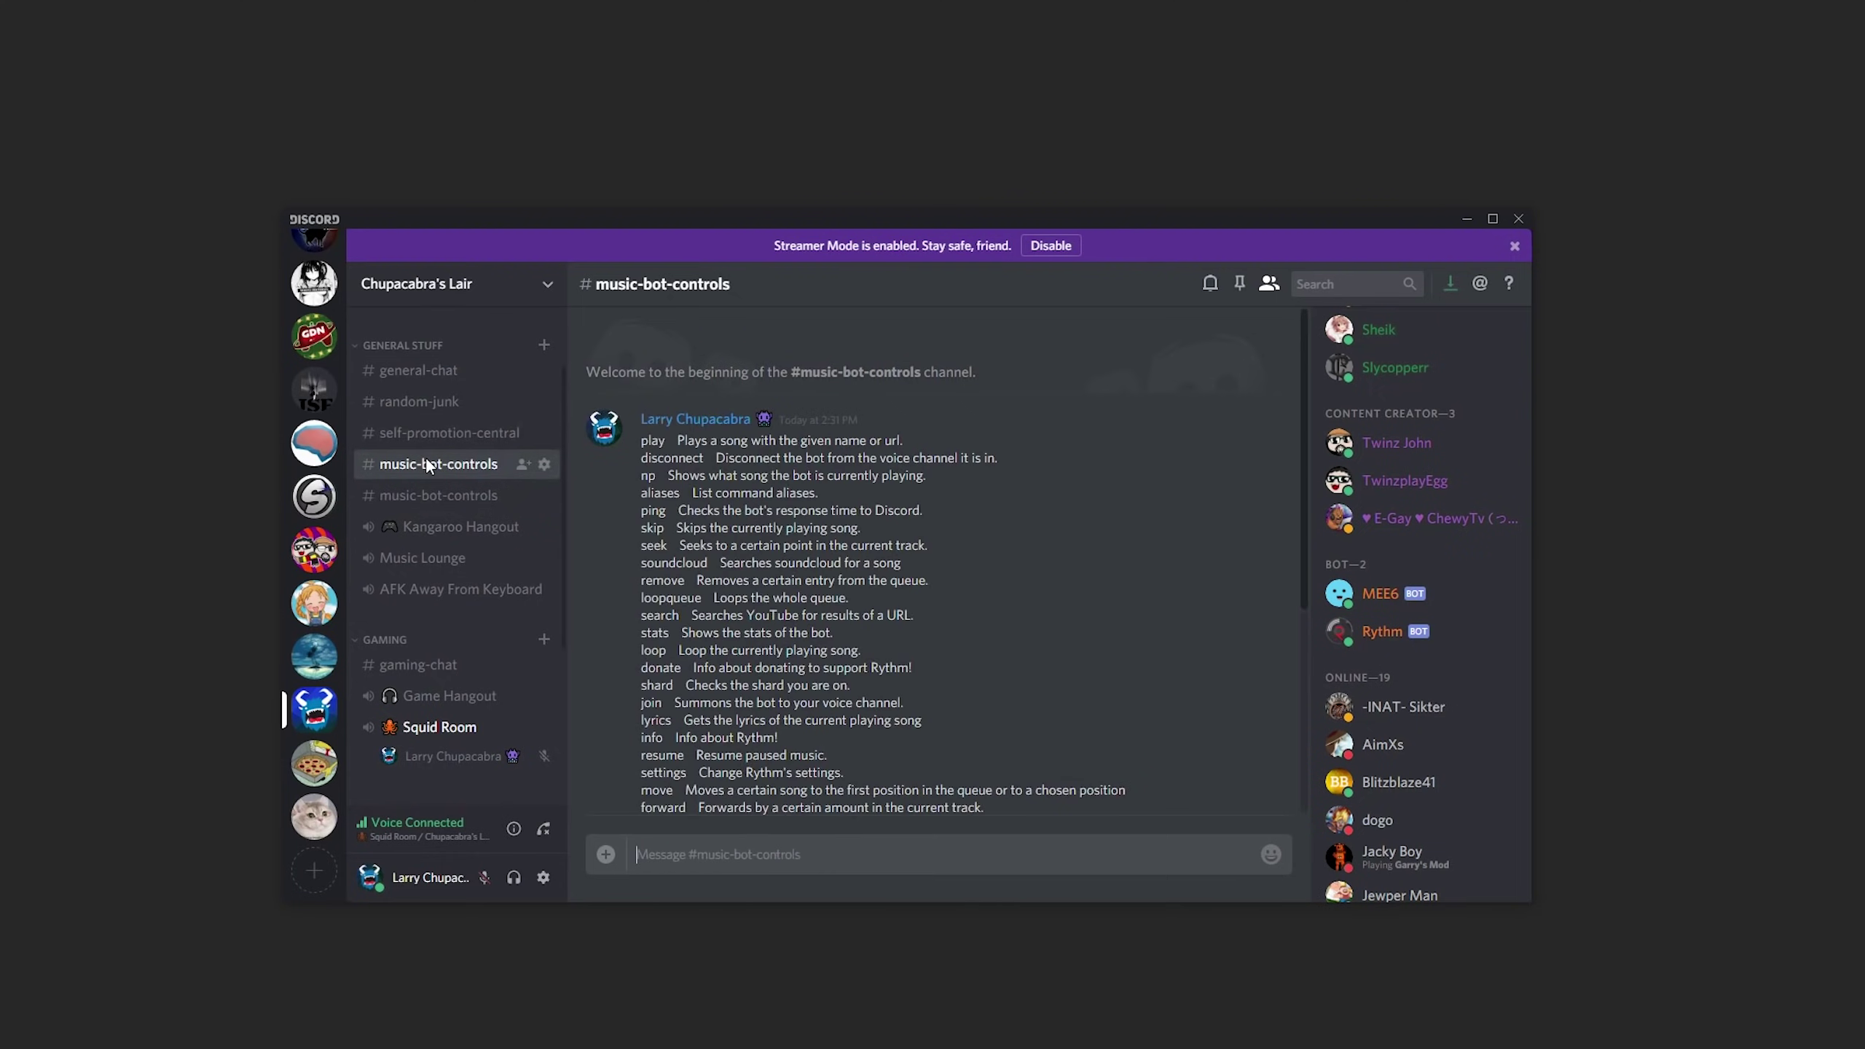
{"action": "left_click", "coordinate": [429, 499]}
{"action": "left_click", "coordinate": [477, 469]}
{"action": "left_click", "coordinate": [469, 500]}
{"action": "left_click", "coordinate": [544, 496]}
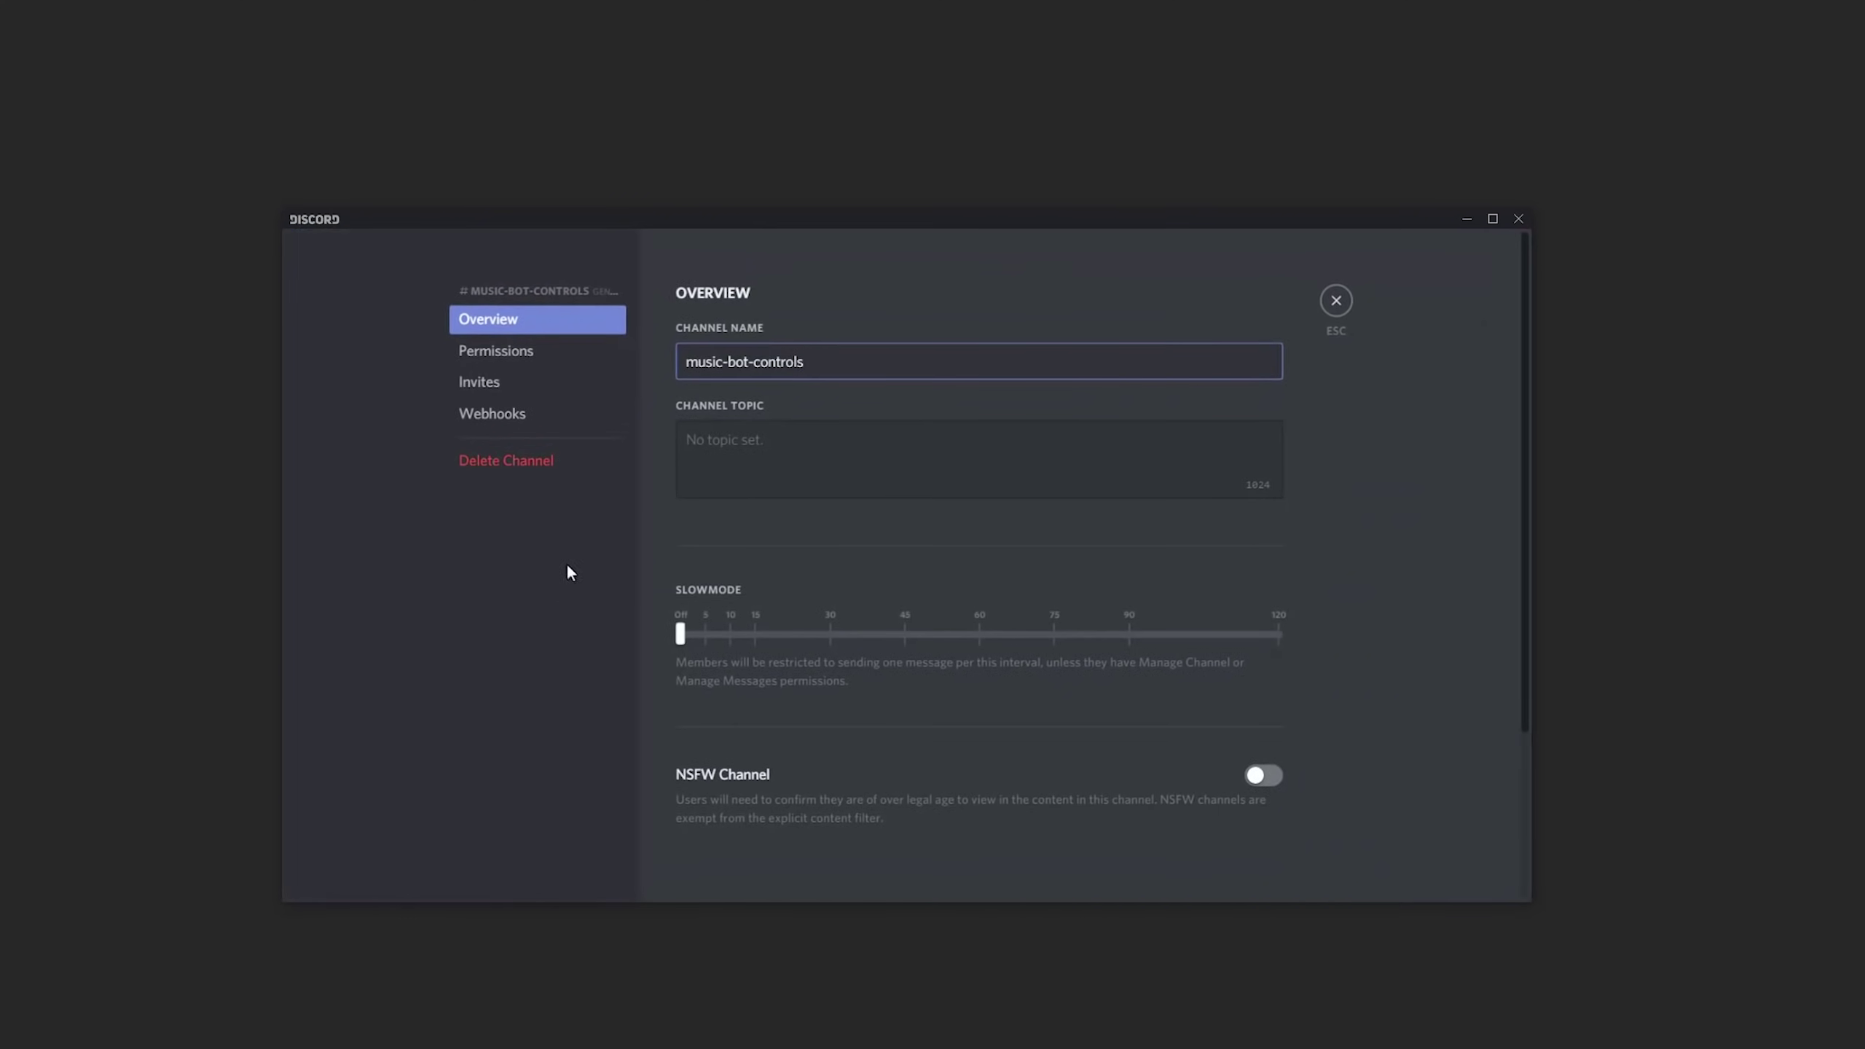
{"action": "left_click", "coordinate": [514, 462]}
{"action": "left_click", "coordinate": [1046, 619]}
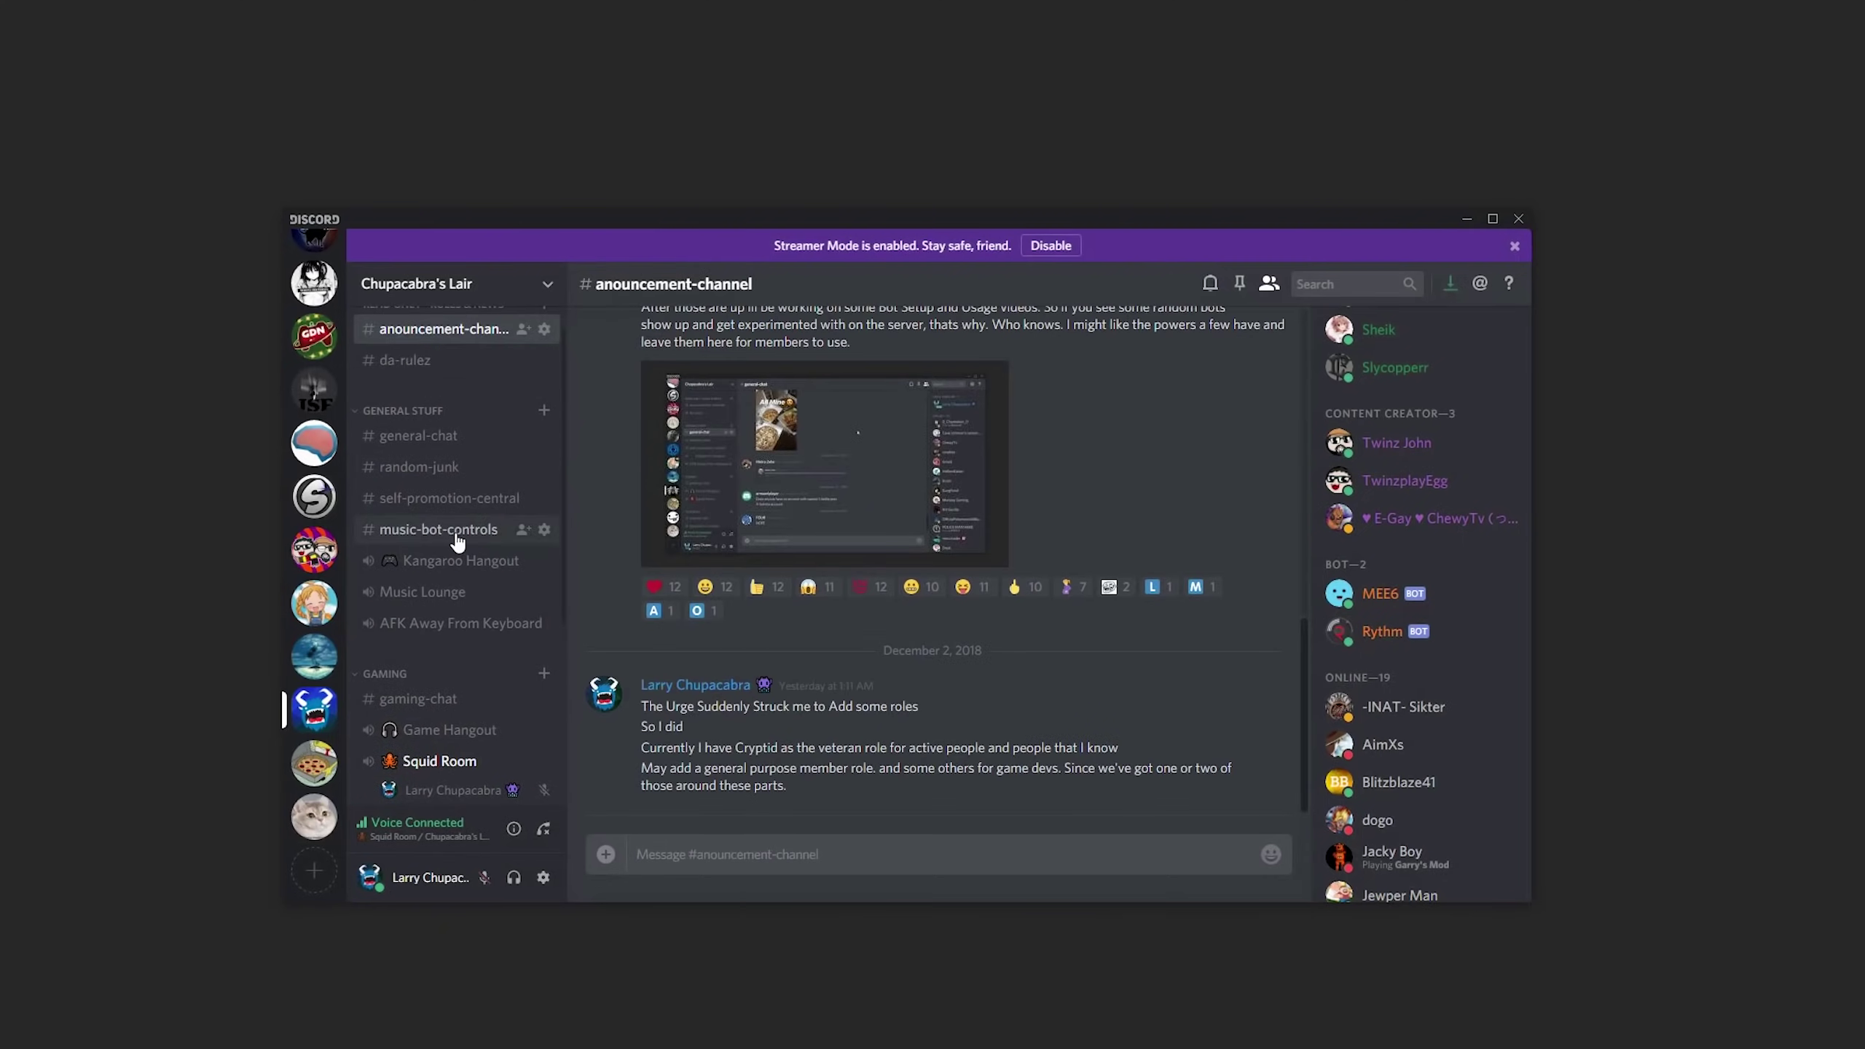
Post the !play command with the copied YouTube link in the remaining music-bot-controls channel.
{"action": "left_click", "coordinate": [456, 537]}
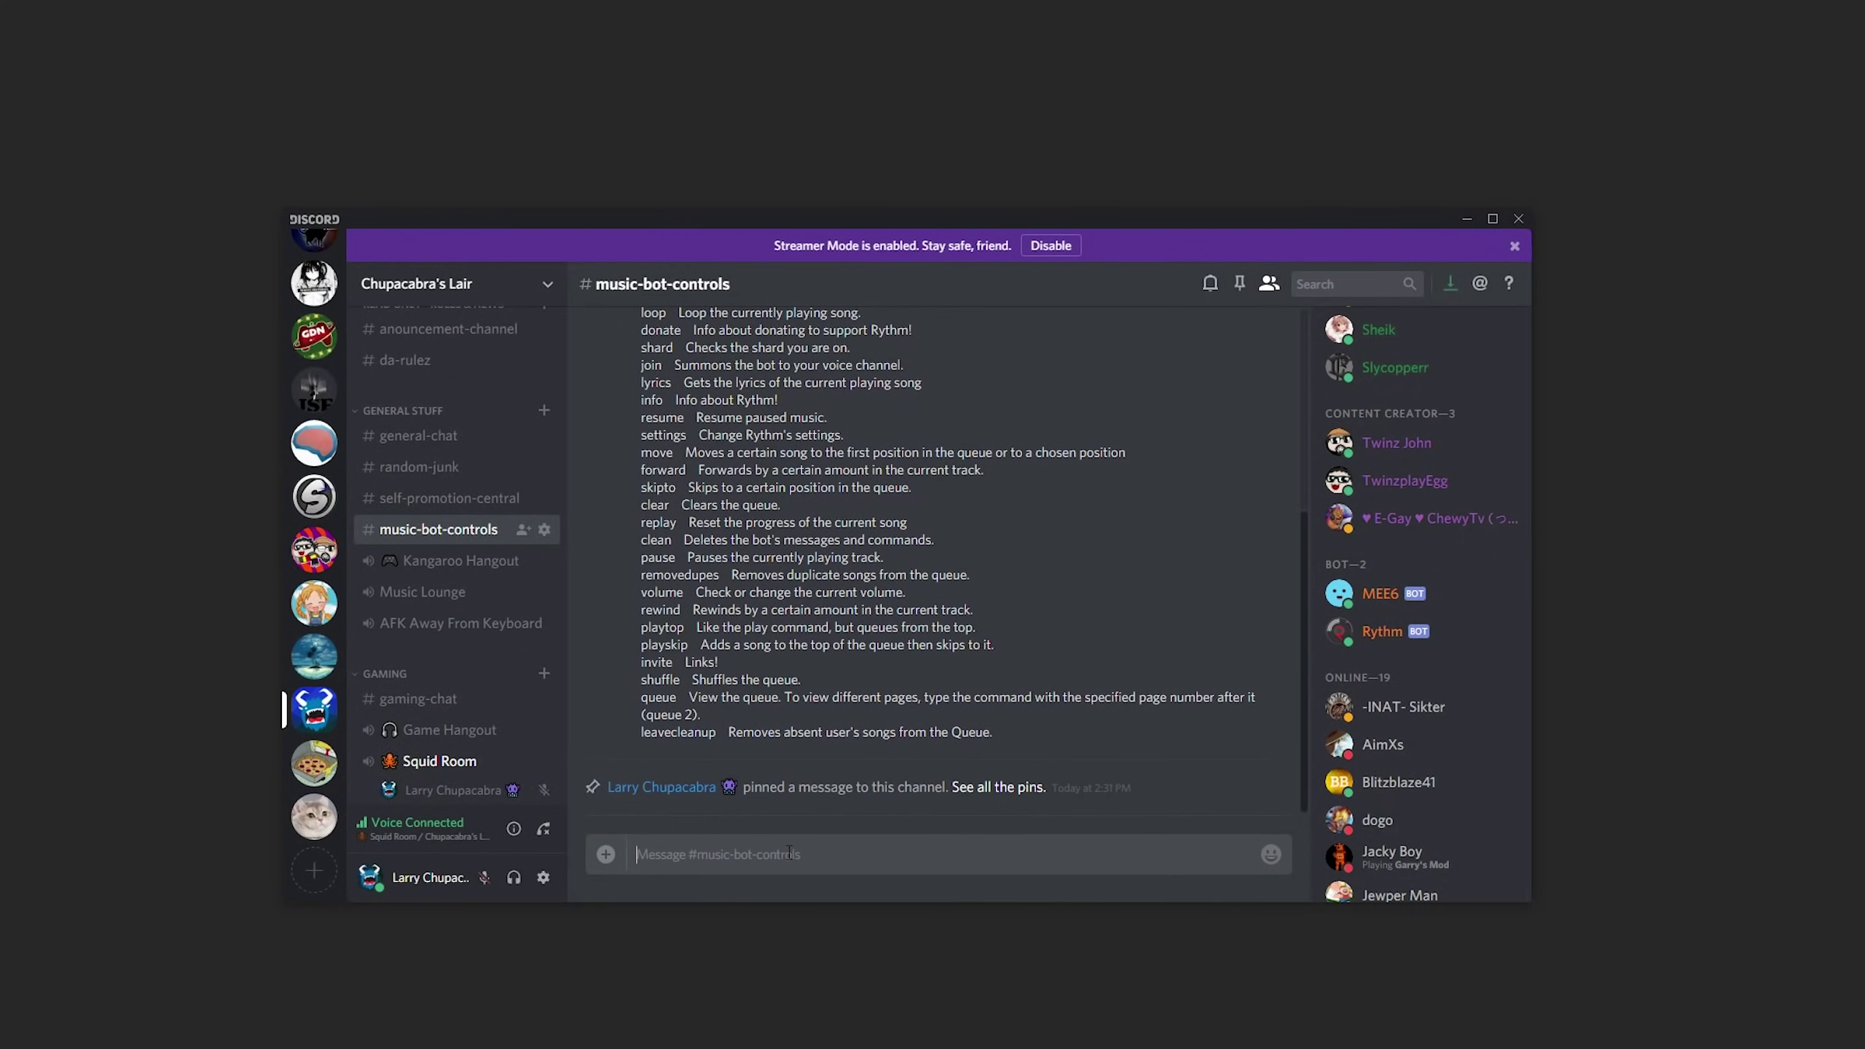
{"action": "type", "text": "!play"}
{"action": "key", "text": "ctrl+v"}
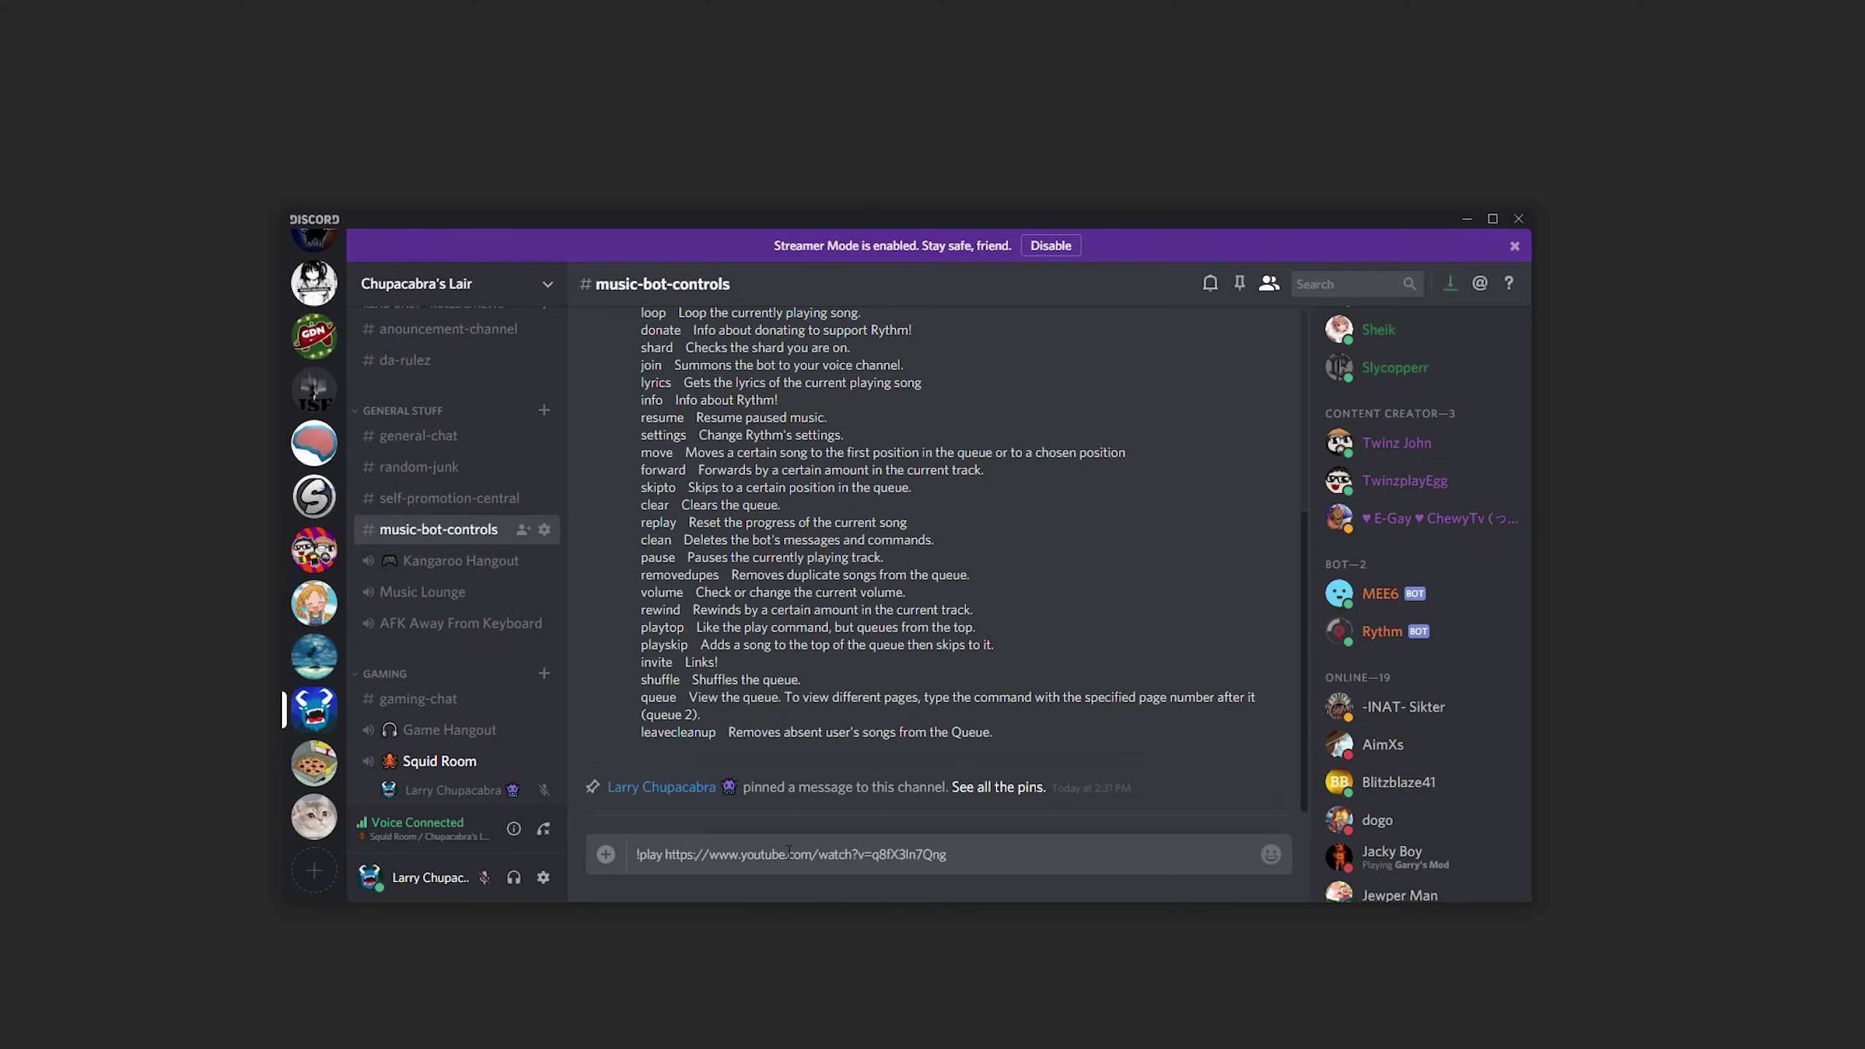
{"action": "key", "text": "Return"}
Raise Rythm's user volume slightly, keeping it low, from its entry in the Squid Room voice channel.
{"action": "scroll", "coordinate": [442, 625], "scroll_direction": "down", "scroll_amount": 4}
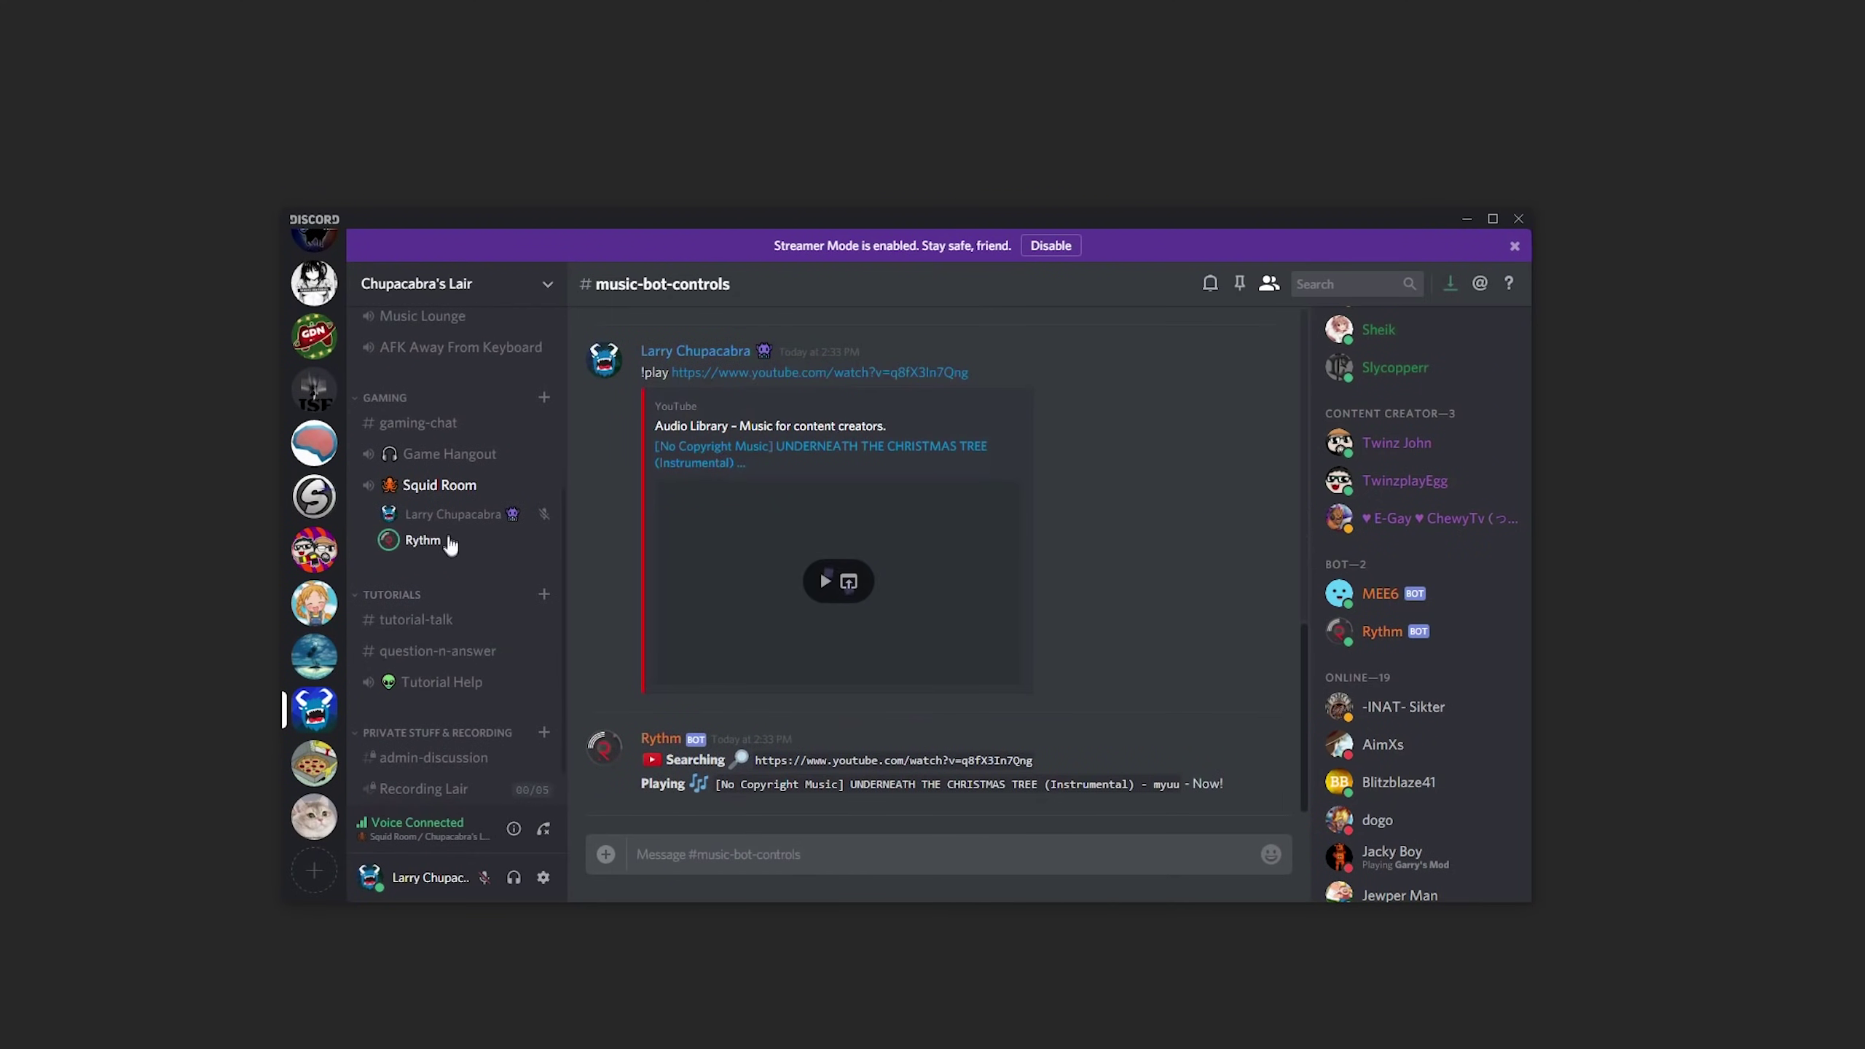
{"action": "right_click", "coordinate": [445, 547]}
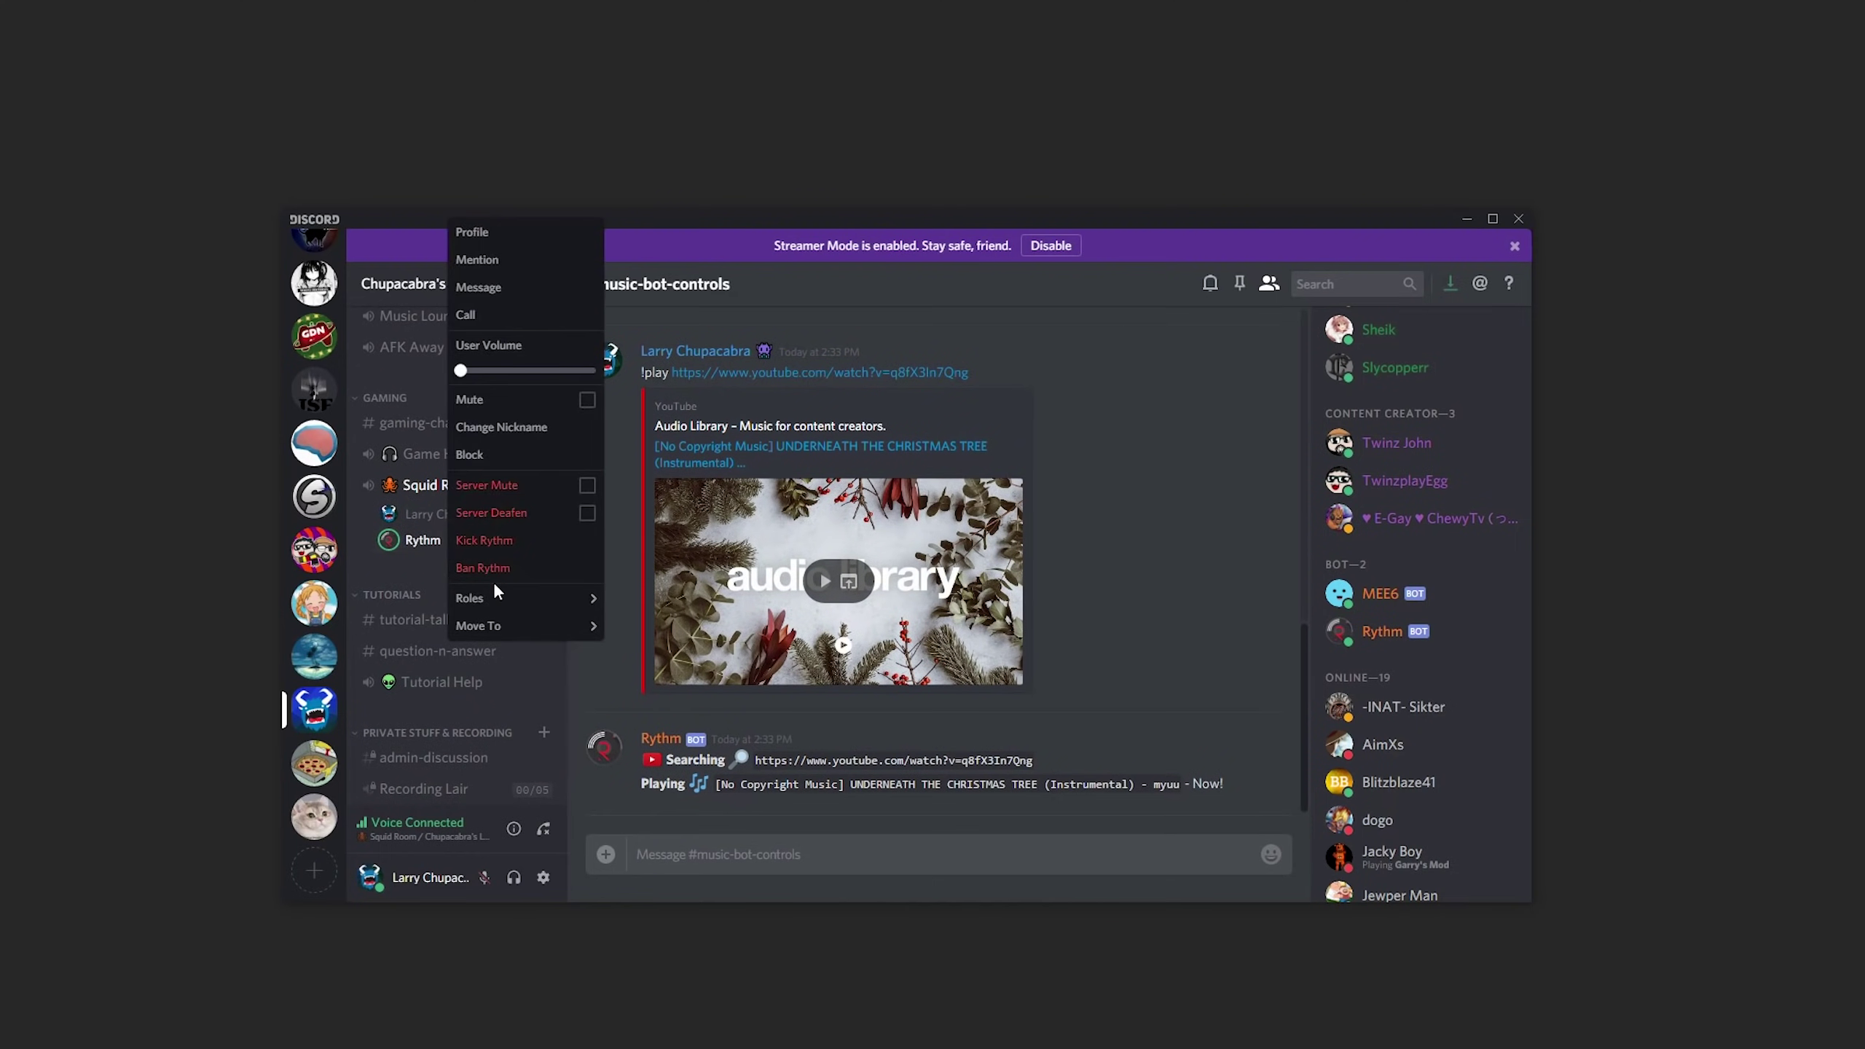
{"action": "mouse_move", "coordinate": [461, 372]}
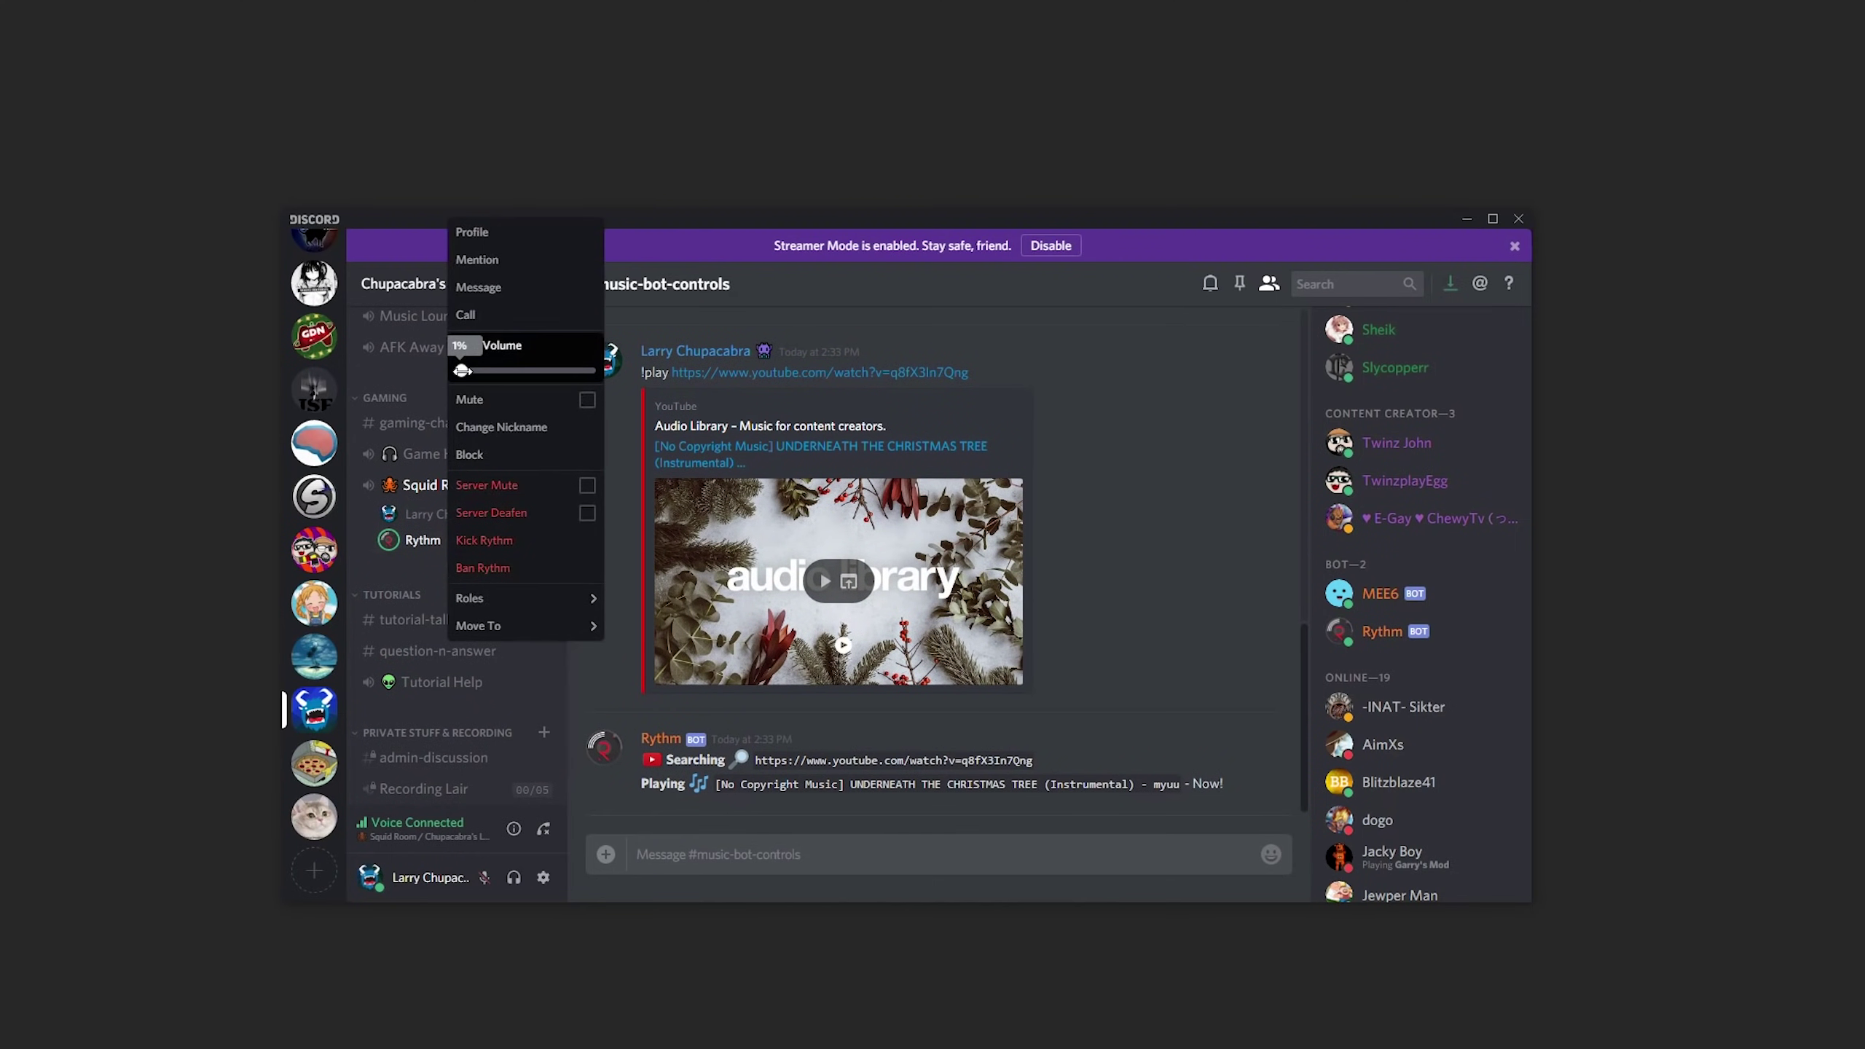
{"action": "left_click_drag", "start_coordinate": [461, 372], "coordinate": [473, 371]}
{"action": "left_click", "coordinate": [438, 459]}
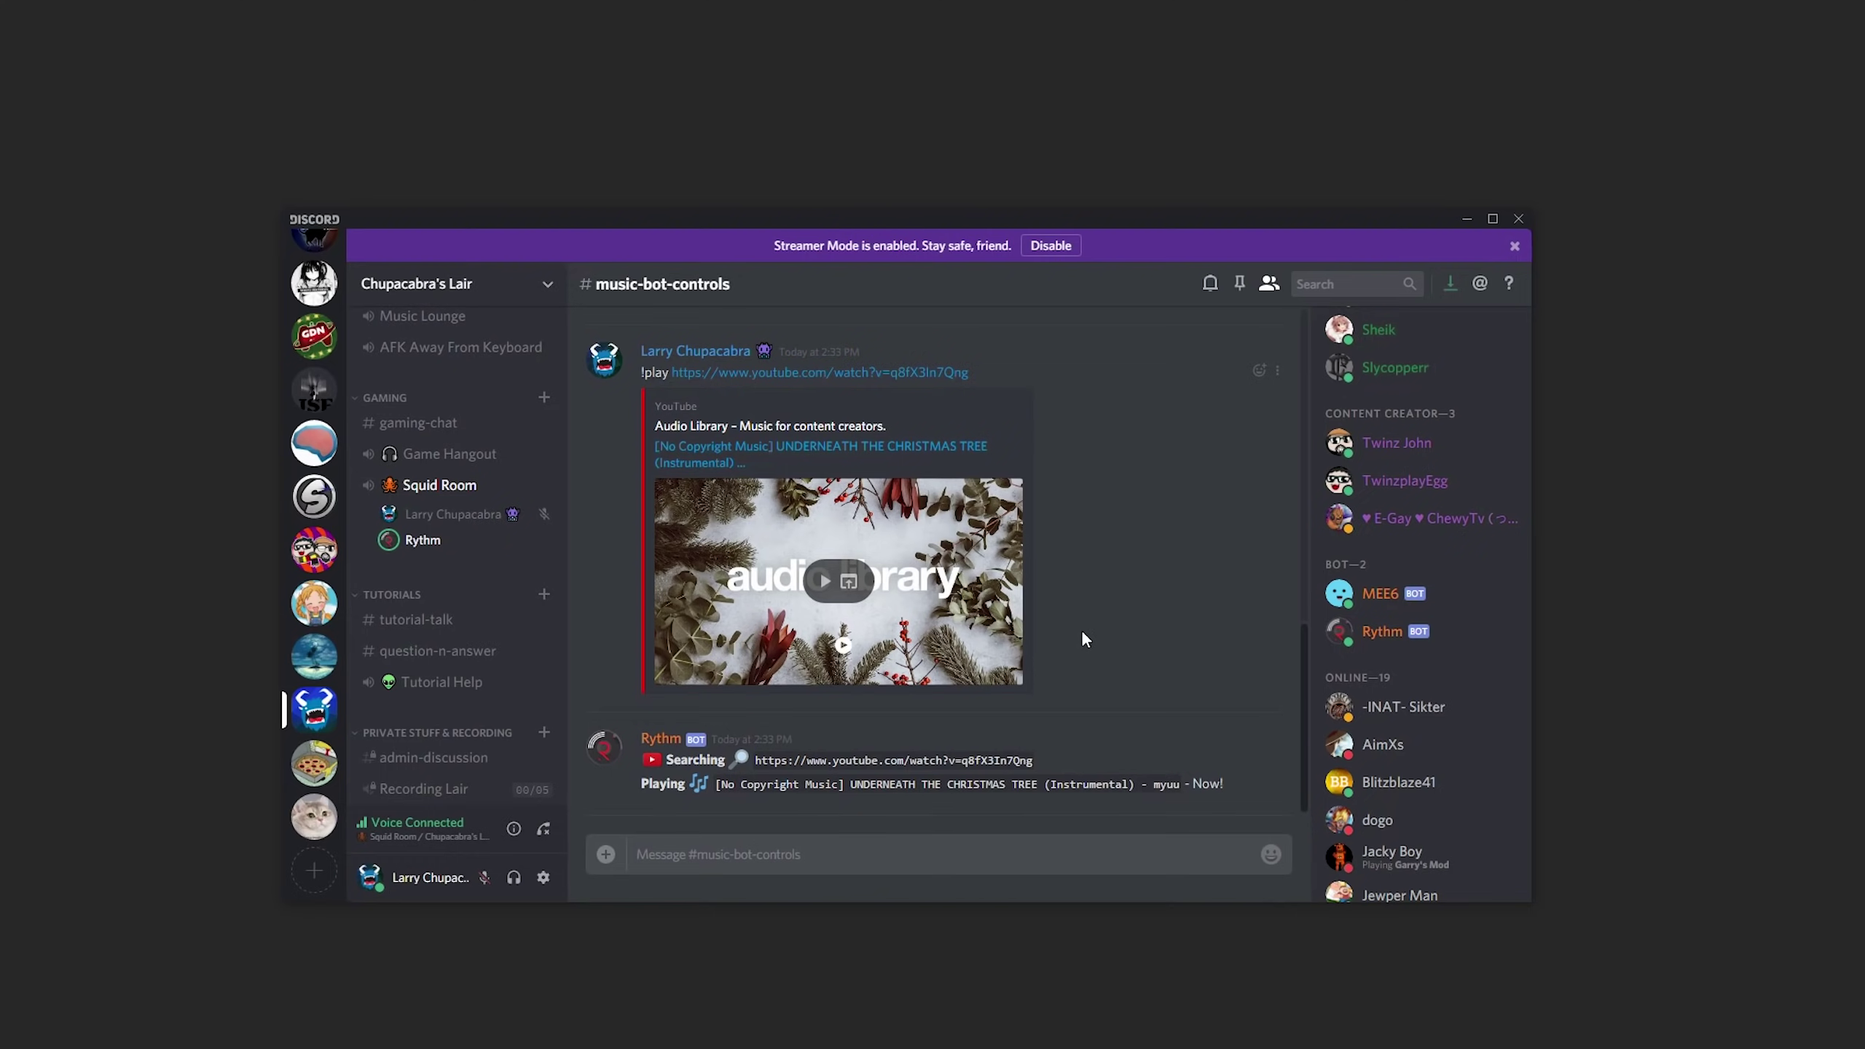
Read through the full Rythm command list posted in music-bot-controls.
{"action": "scroll", "coordinate": [1081, 629], "scroll_direction": "up", "scroll_amount": 5}
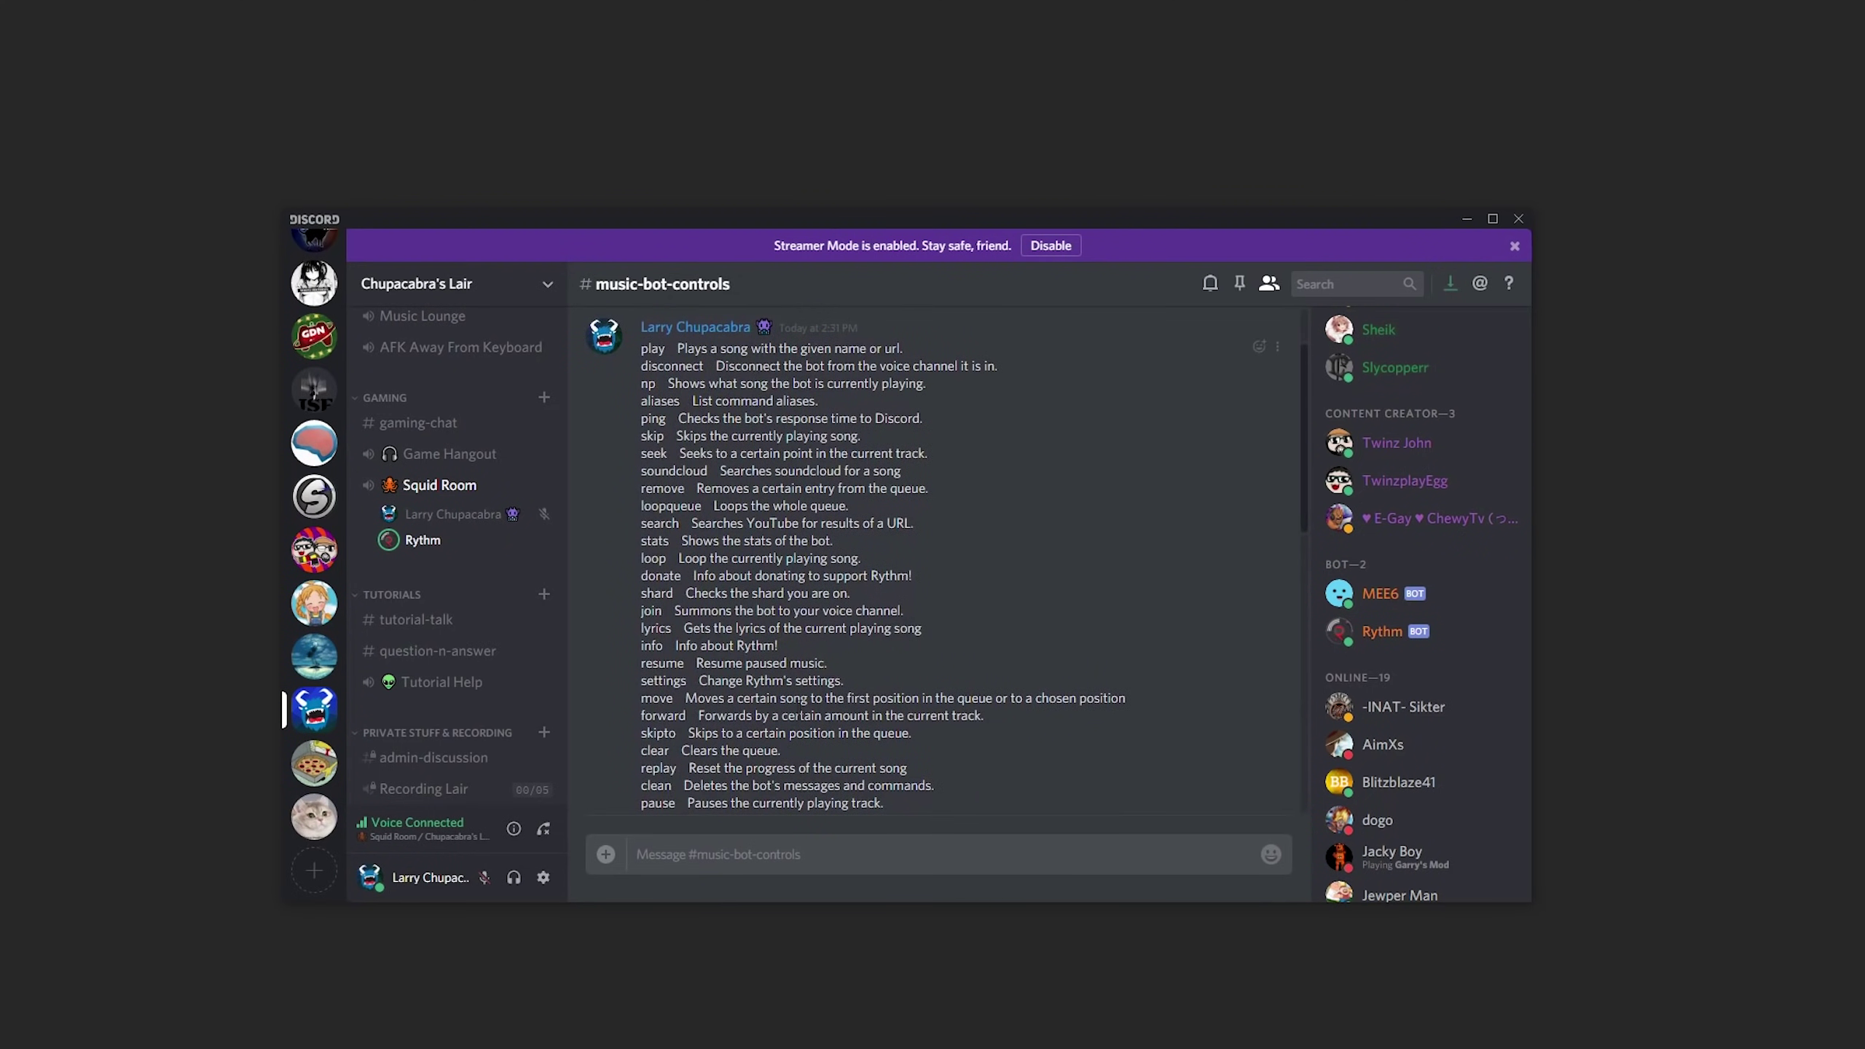
{"action": "scroll", "coordinate": [947, 558], "scroll_direction": "down", "scroll_amount": 3}
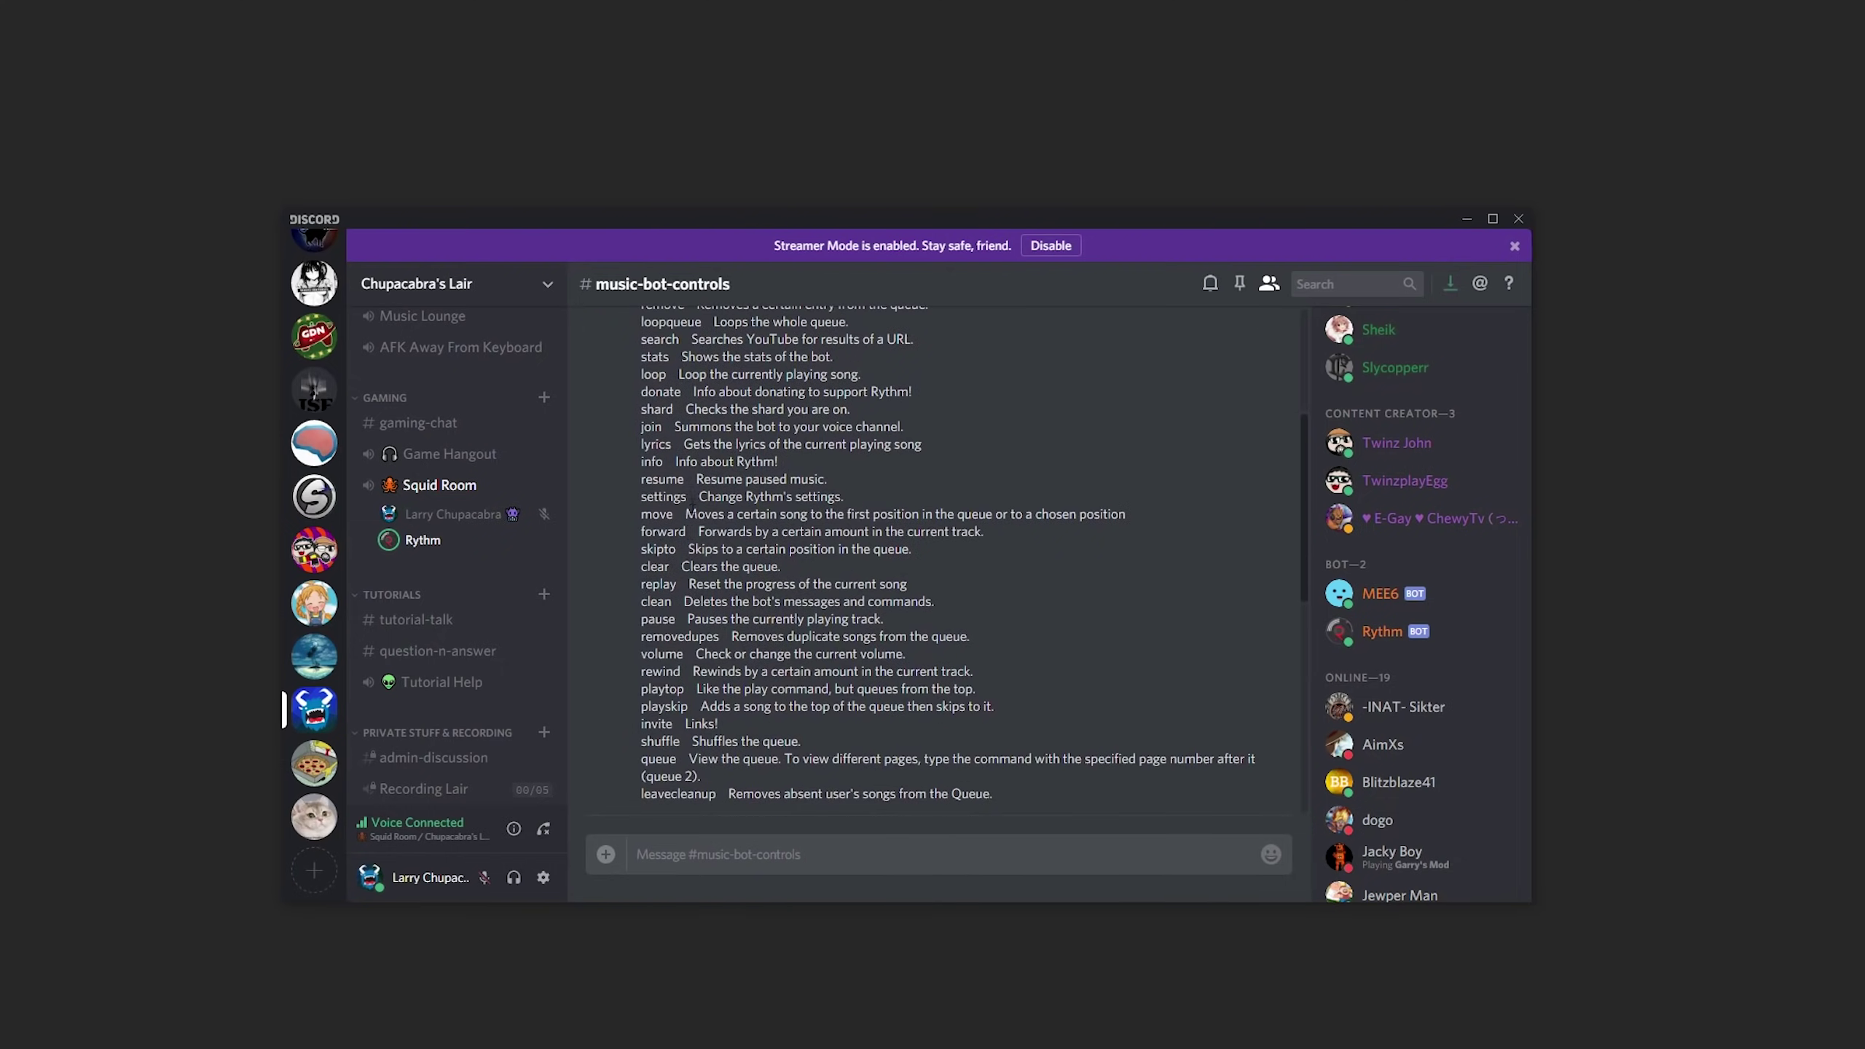
{"action": "scroll", "coordinate": [696, 619], "scroll_direction": "down", "scroll_amount": 3}
{"action": "scroll", "coordinate": [696, 619], "scroll_direction": "up", "scroll_amount": 7}
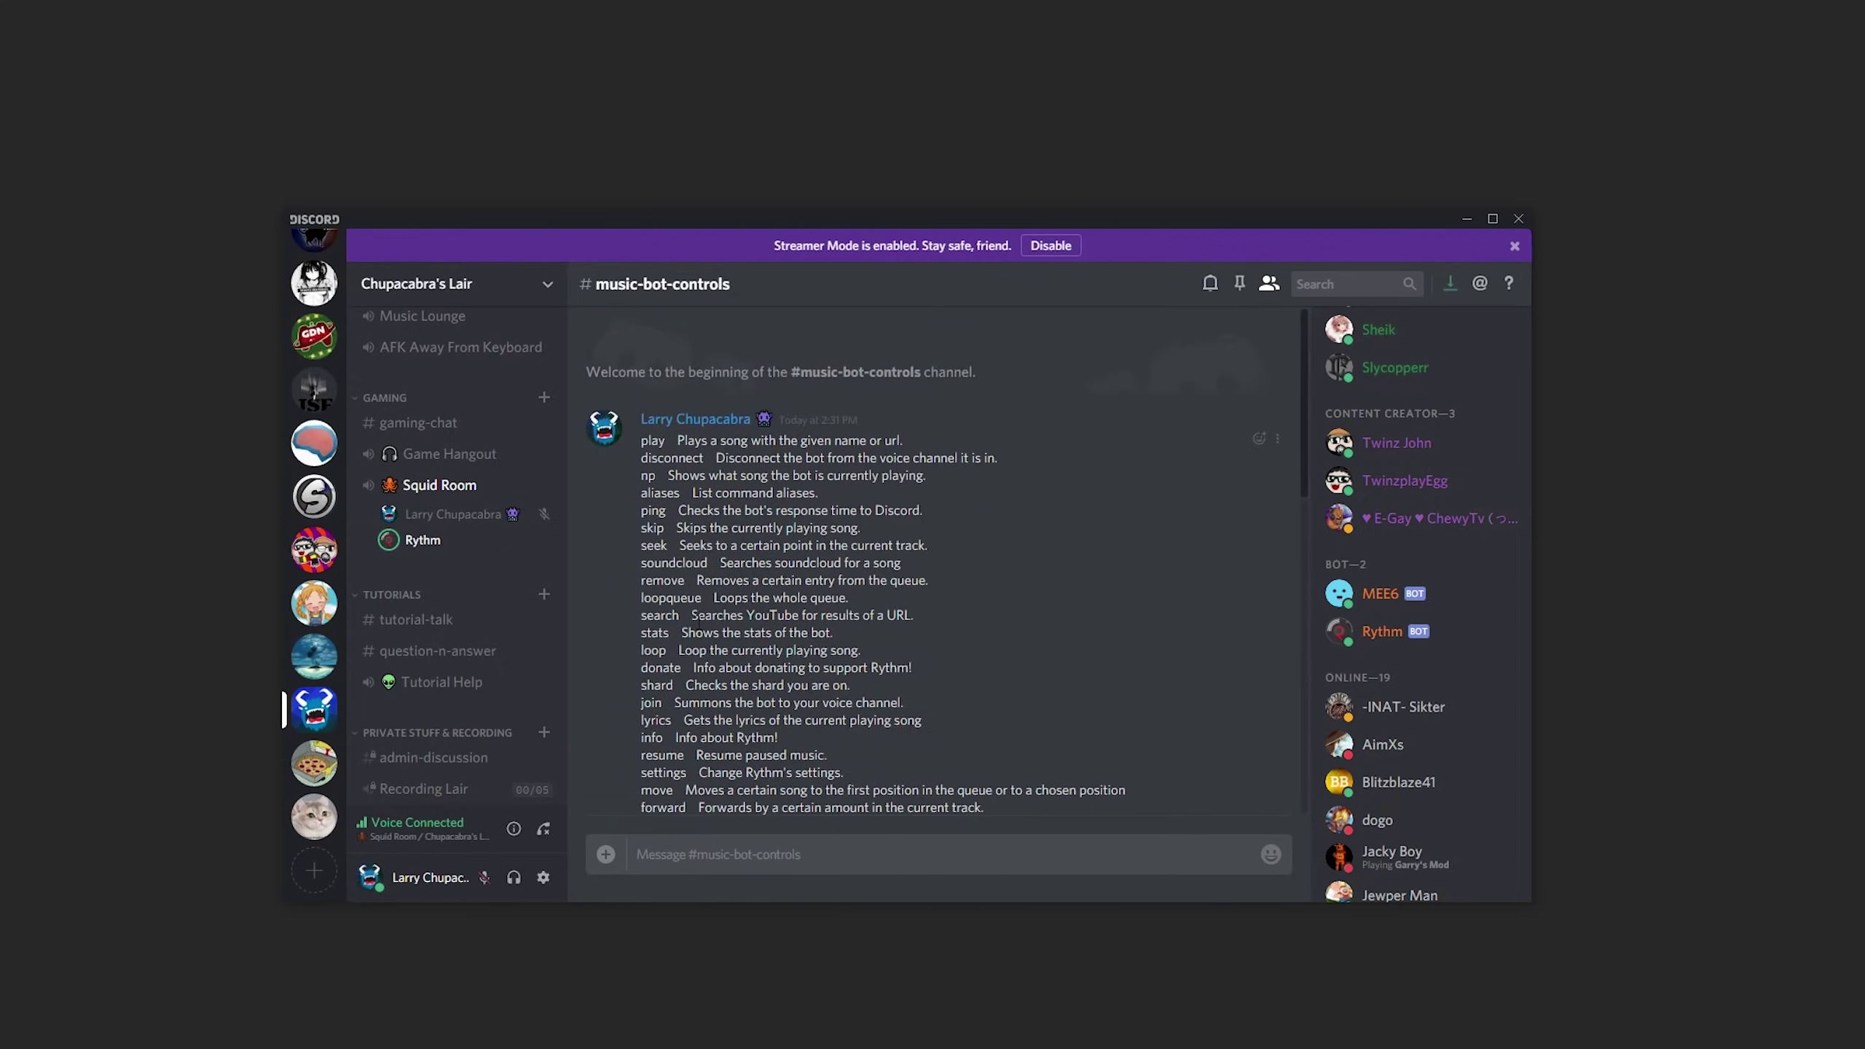
{"action": "scroll", "coordinate": [699, 625], "scroll_direction": "down", "scroll_amount": 3}
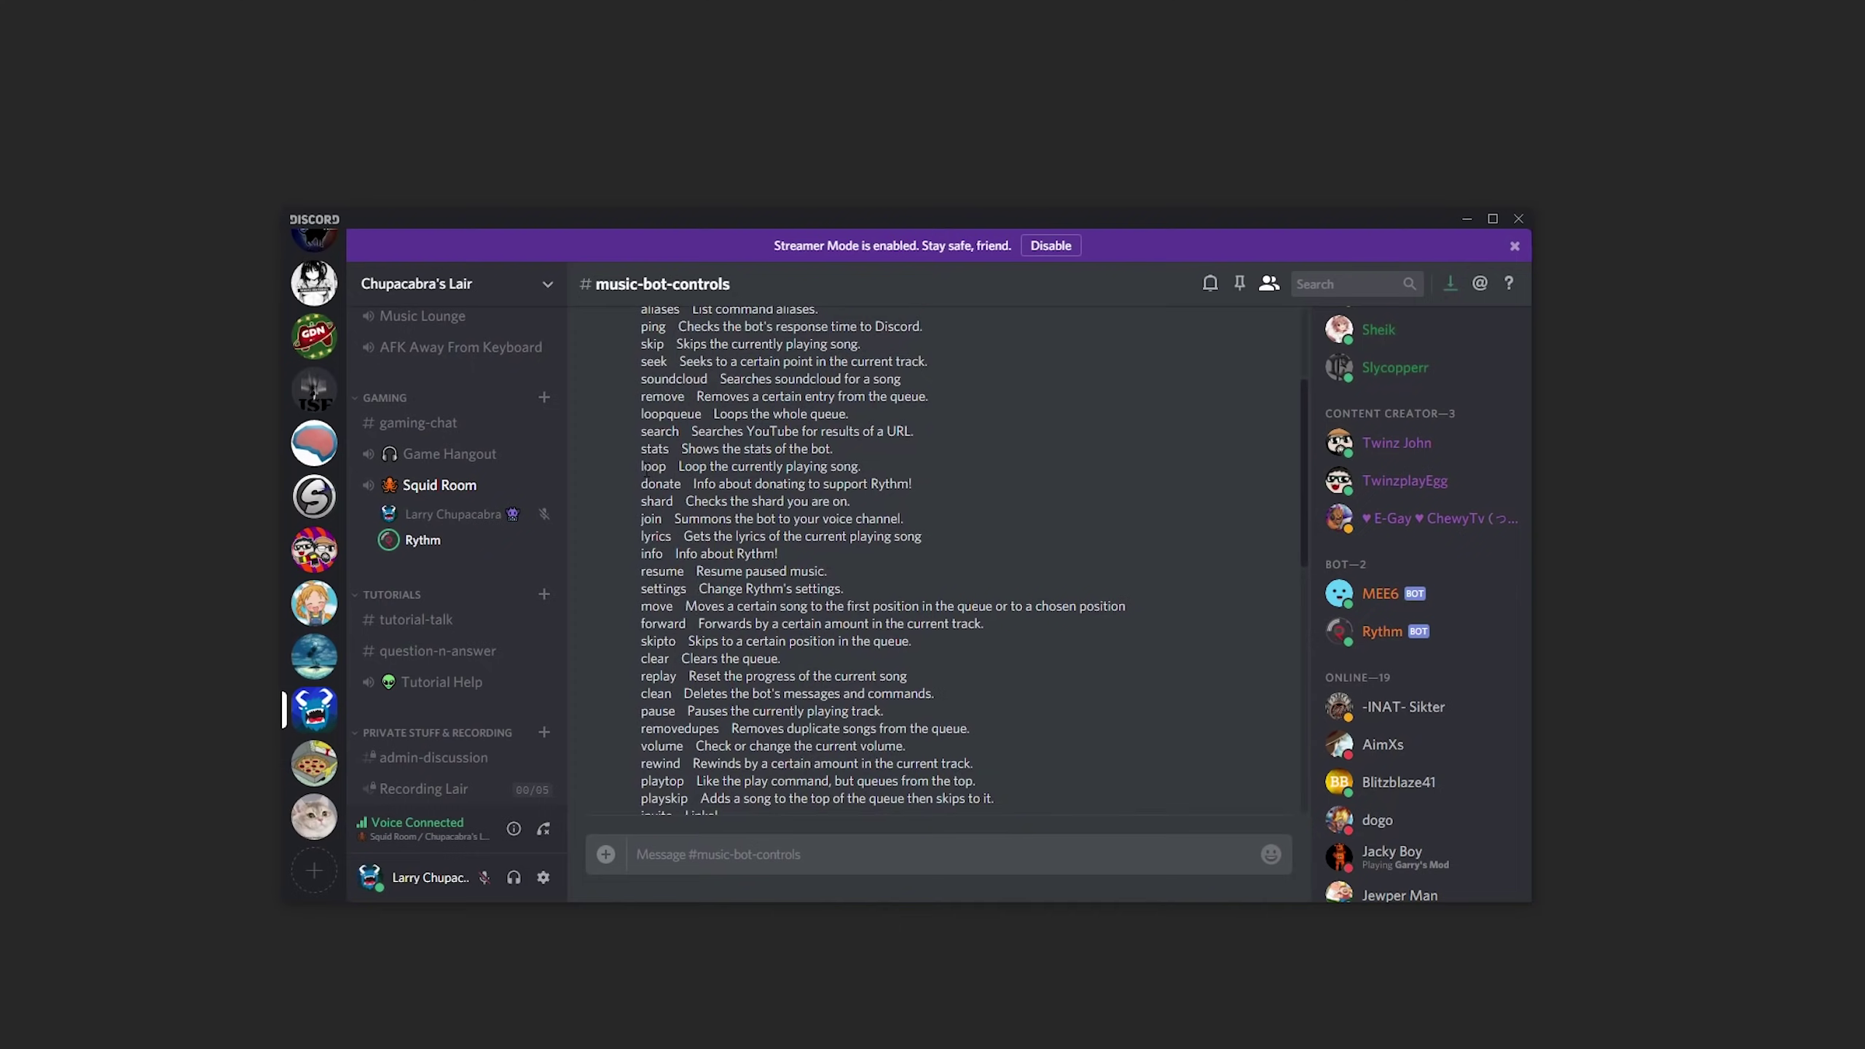
{"action": "scroll", "coordinate": [652, 619], "scroll_direction": "down", "scroll_amount": 2}
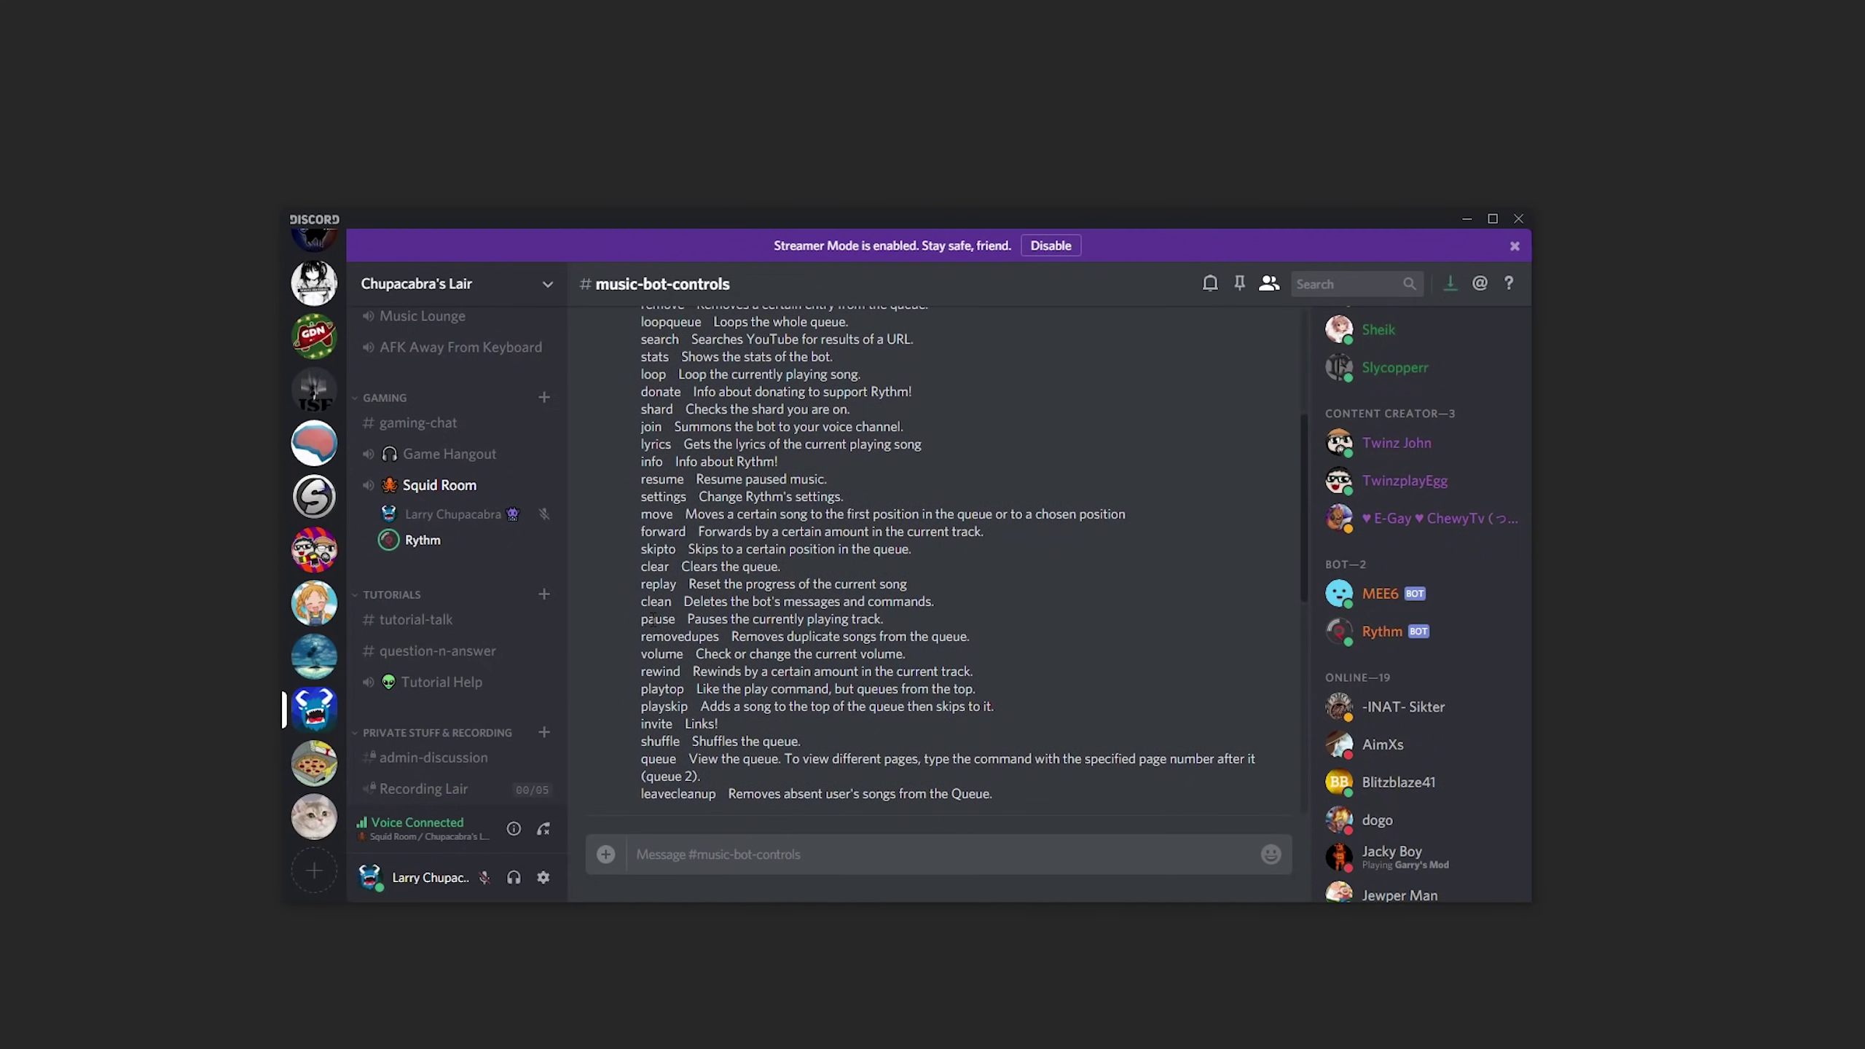
{"action": "scroll", "coordinate": [643, 512], "scroll_direction": "up", "scroll_amount": 2}
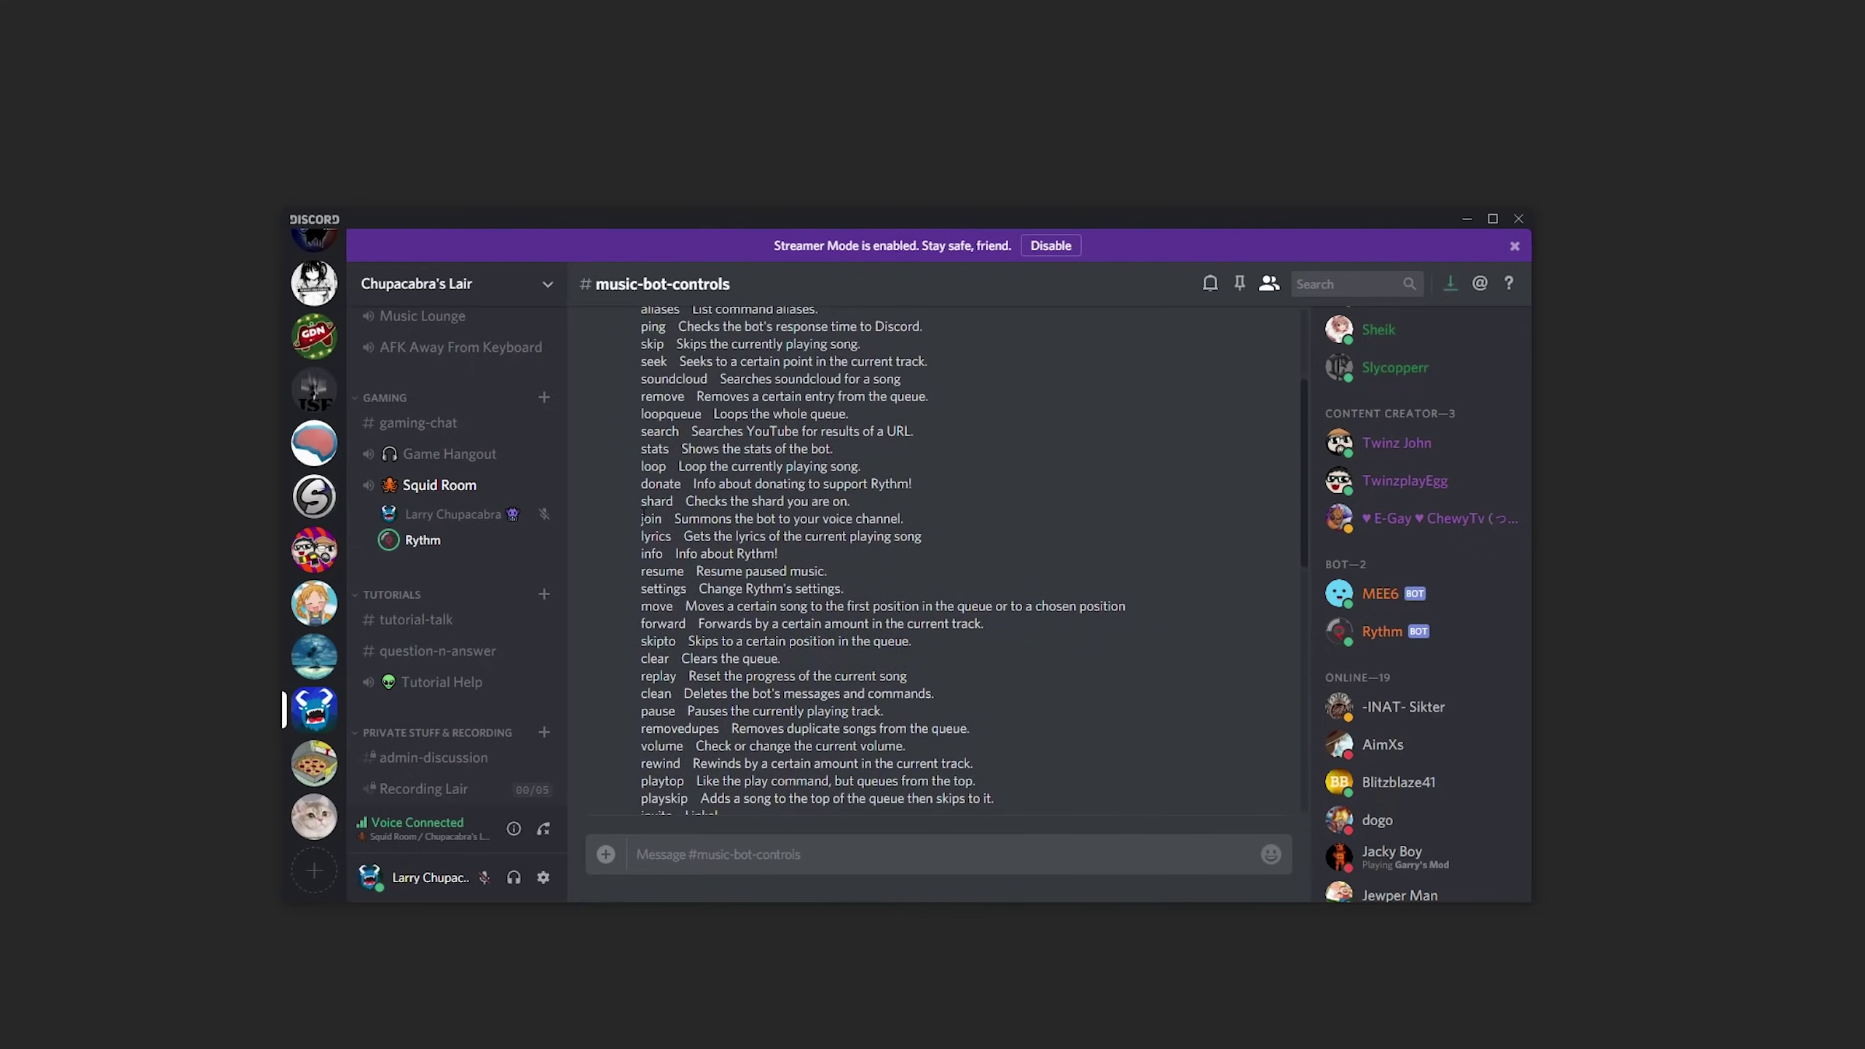
{"action": "scroll", "coordinate": [638, 506], "scroll_direction": "up", "scroll_amount": 2}
{"action": "scroll", "coordinate": [638, 507], "scroll_direction": "down", "scroll_amount": 5}
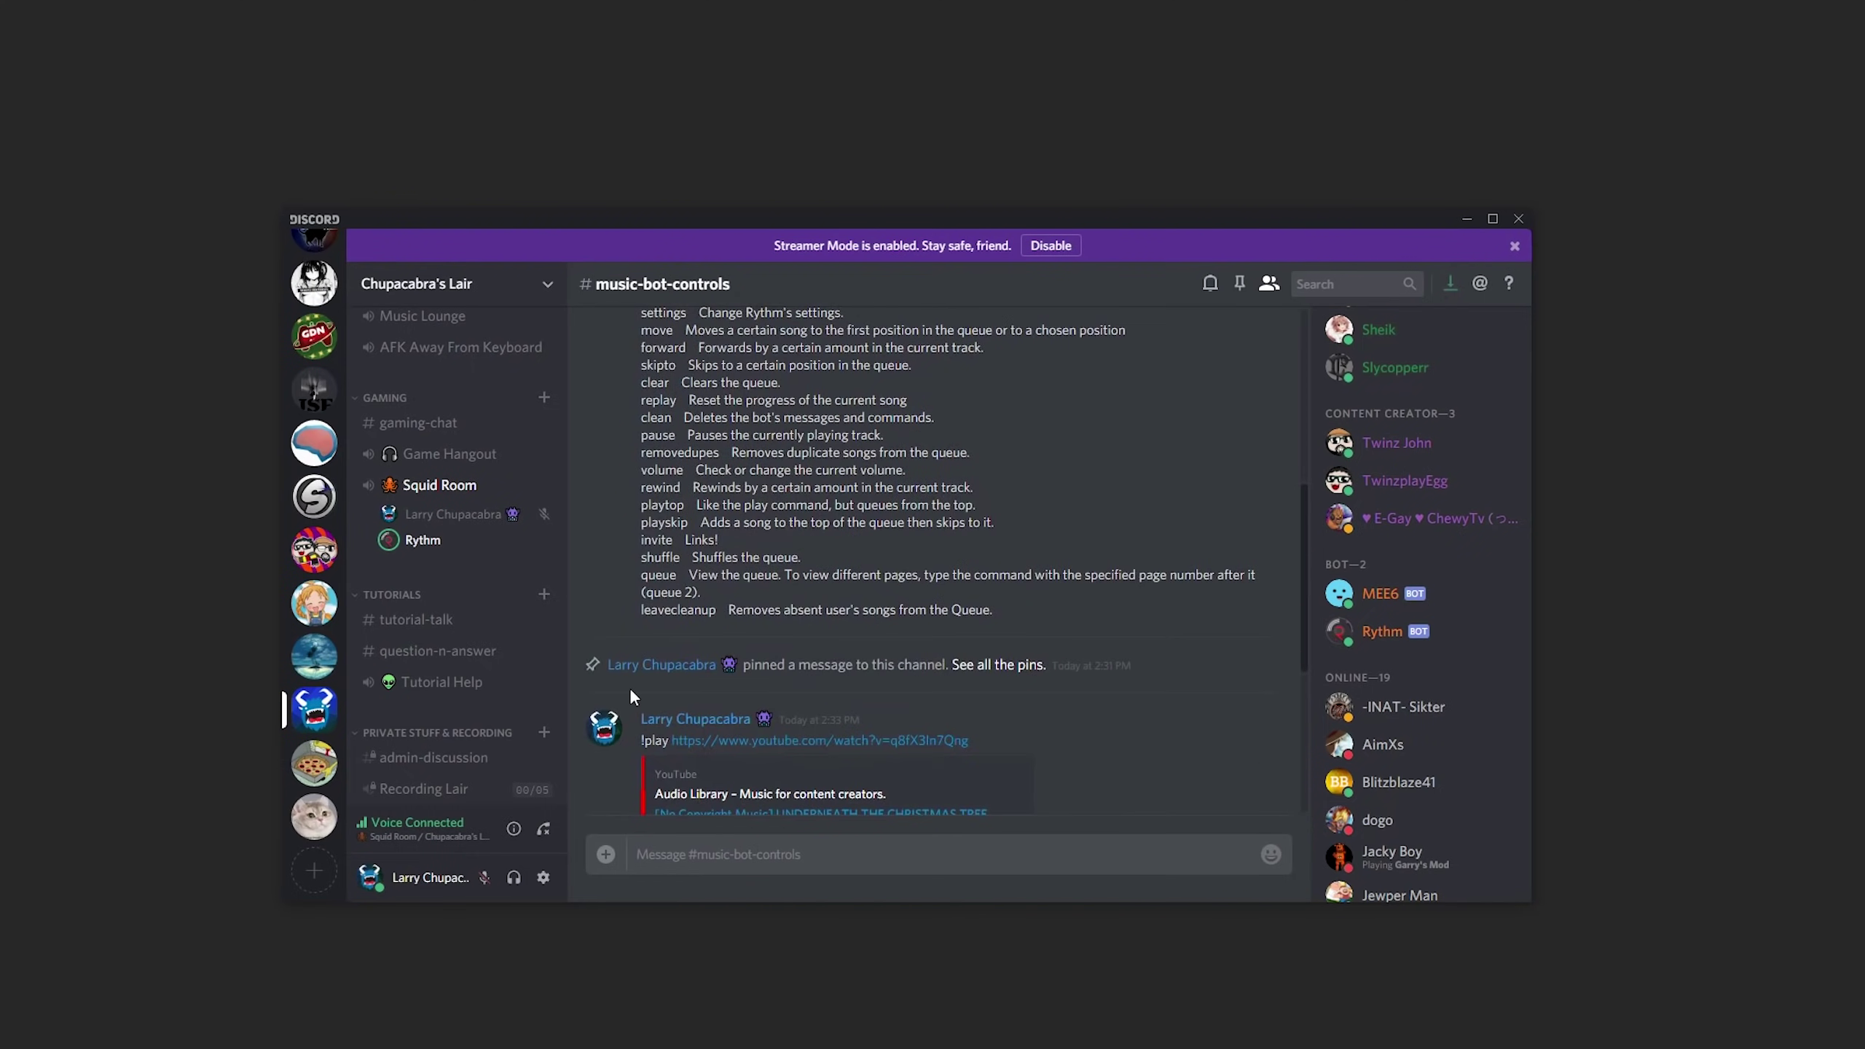
Send the !disconnect command in music-bot-controls to remove Rythm from the voice channel, and return to the command list.
{"action": "left_click", "coordinate": [718, 852]}
{"action": "type", "text": "!disconnect"}
{"action": "key", "text": "Return"}
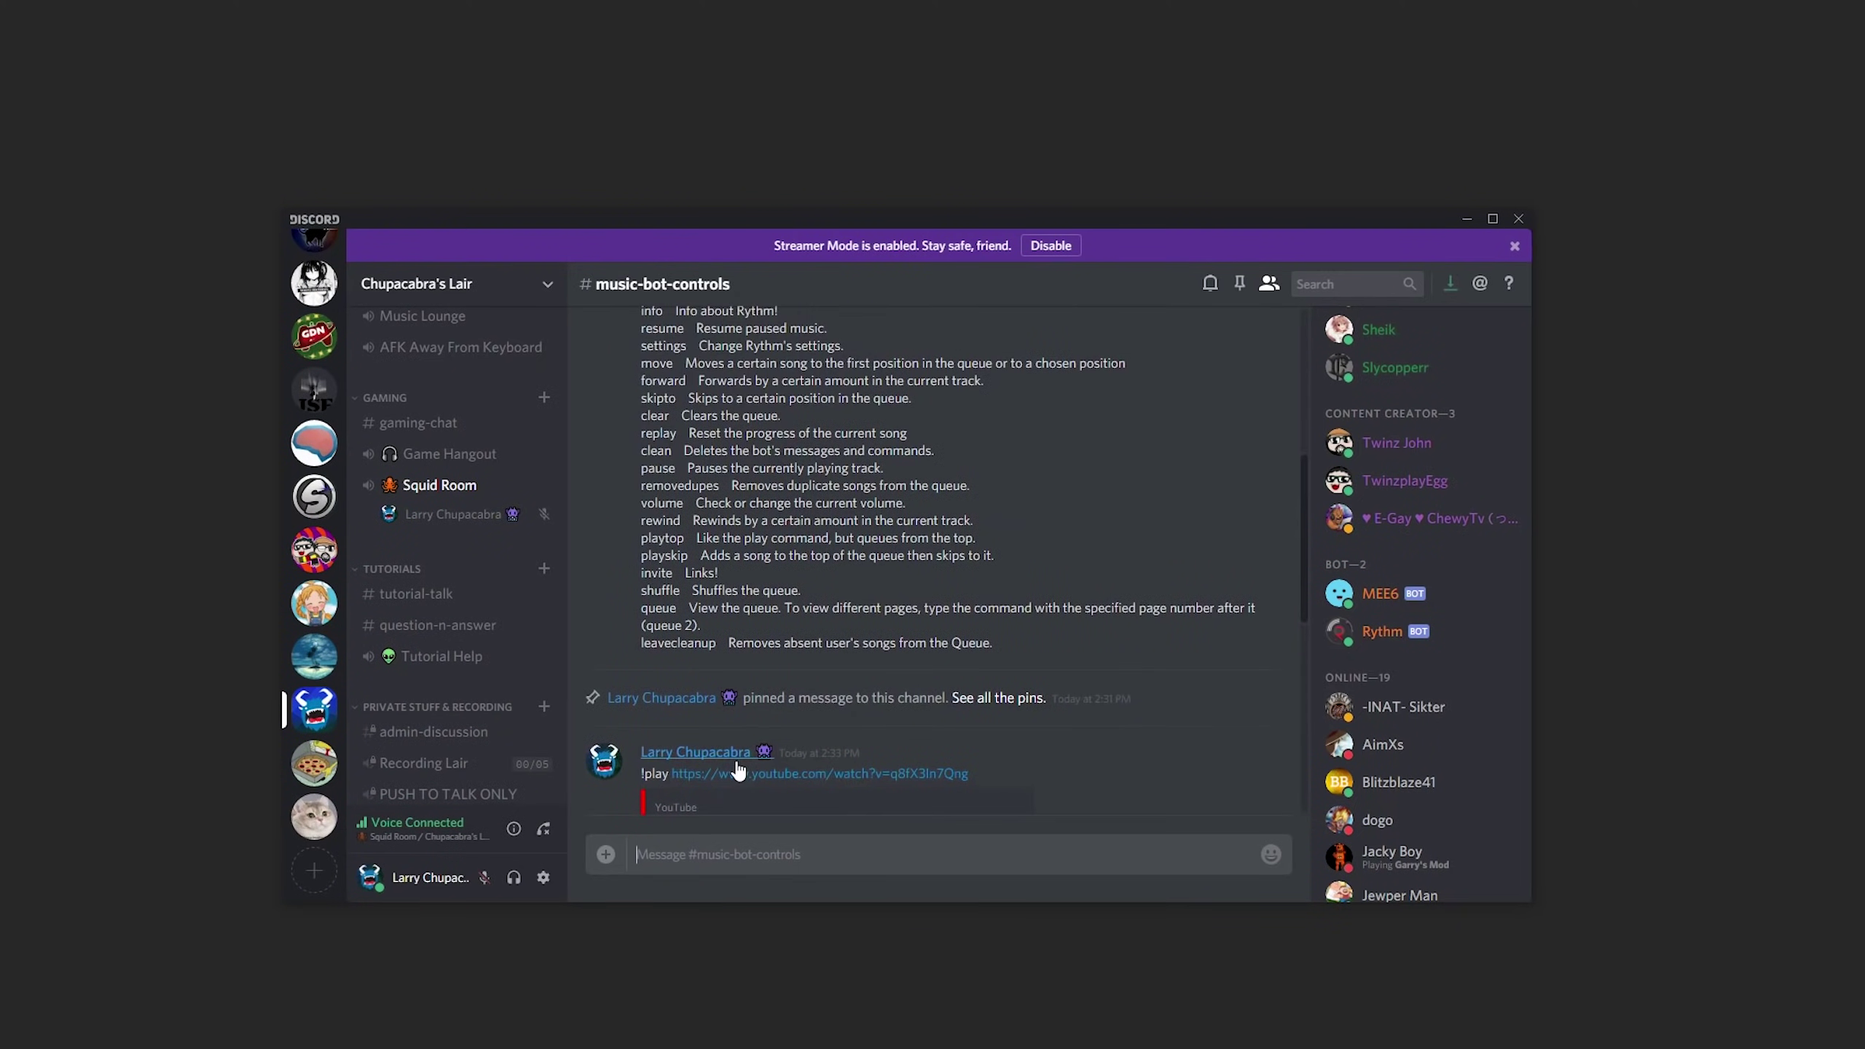
{"action": "scroll", "coordinate": [735, 757], "scroll_direction": "up", "scroll_amount": 3}
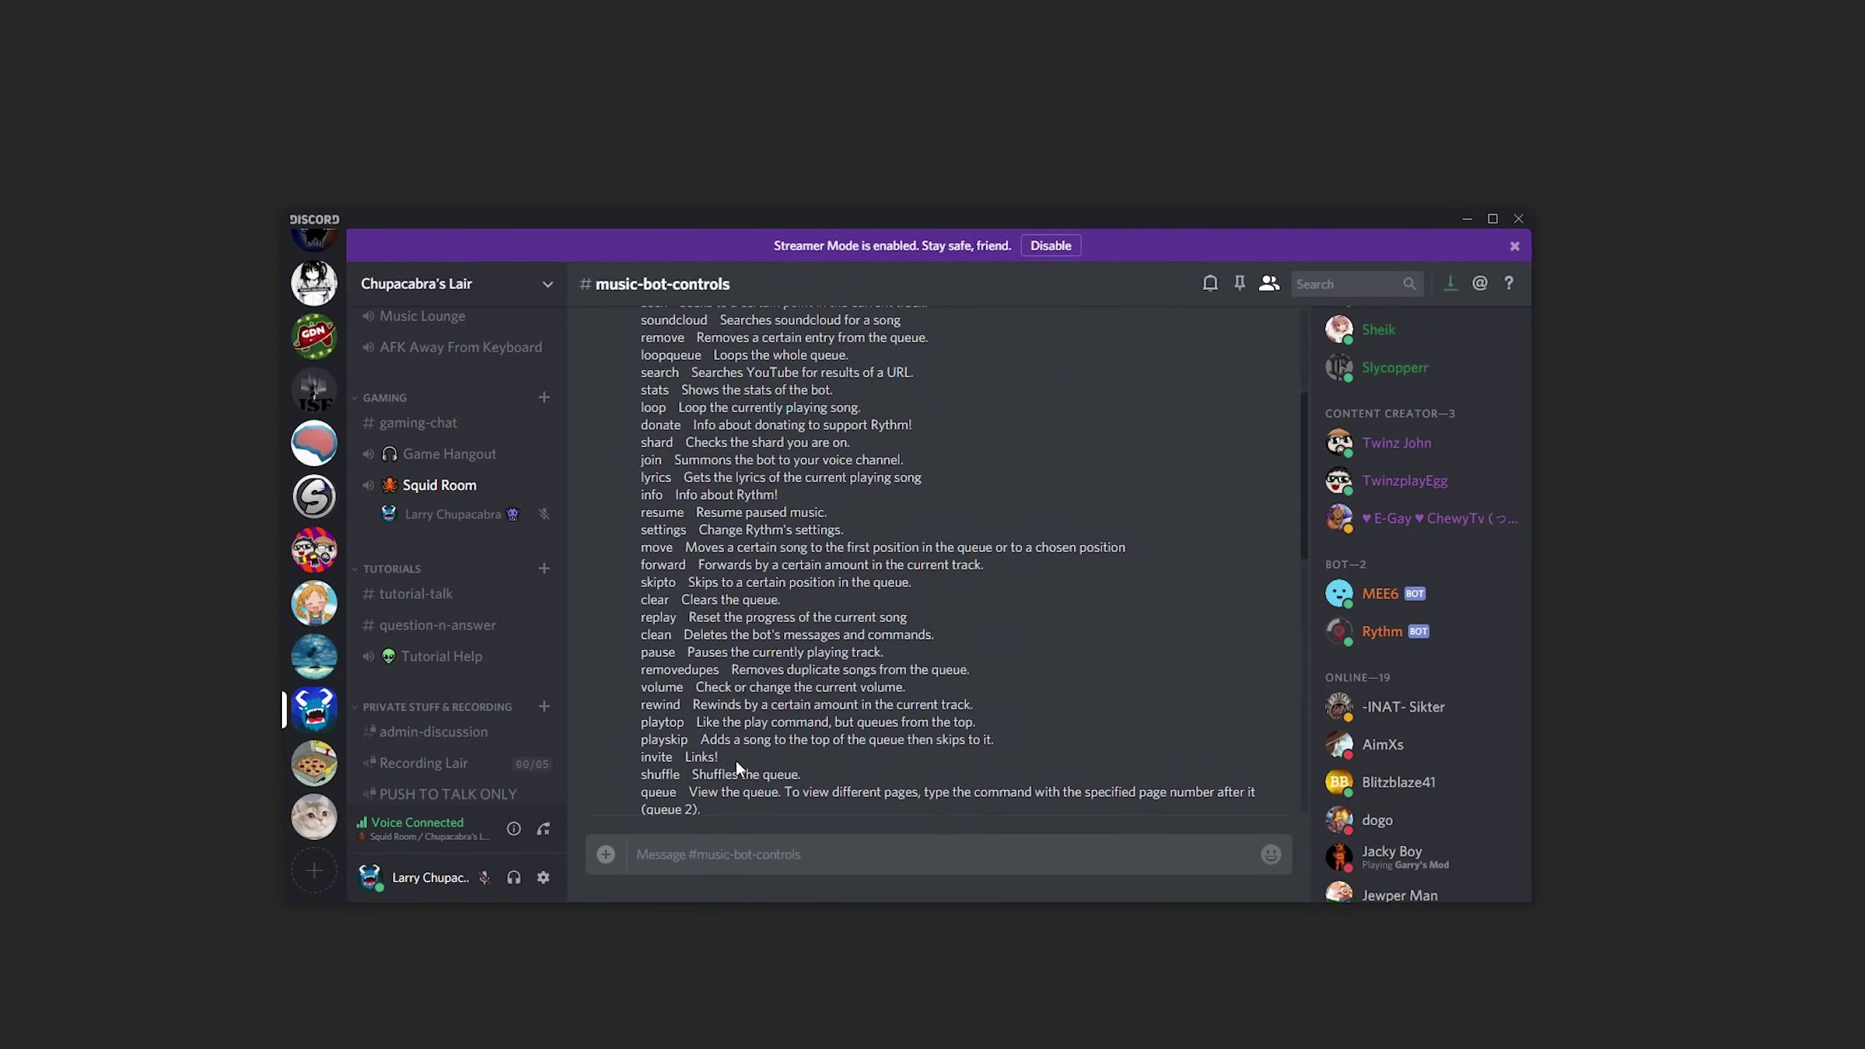
{"action": "scroll", "coordinate": [736, 761], "scroll_direction": "up", "scroll_amount": 3}
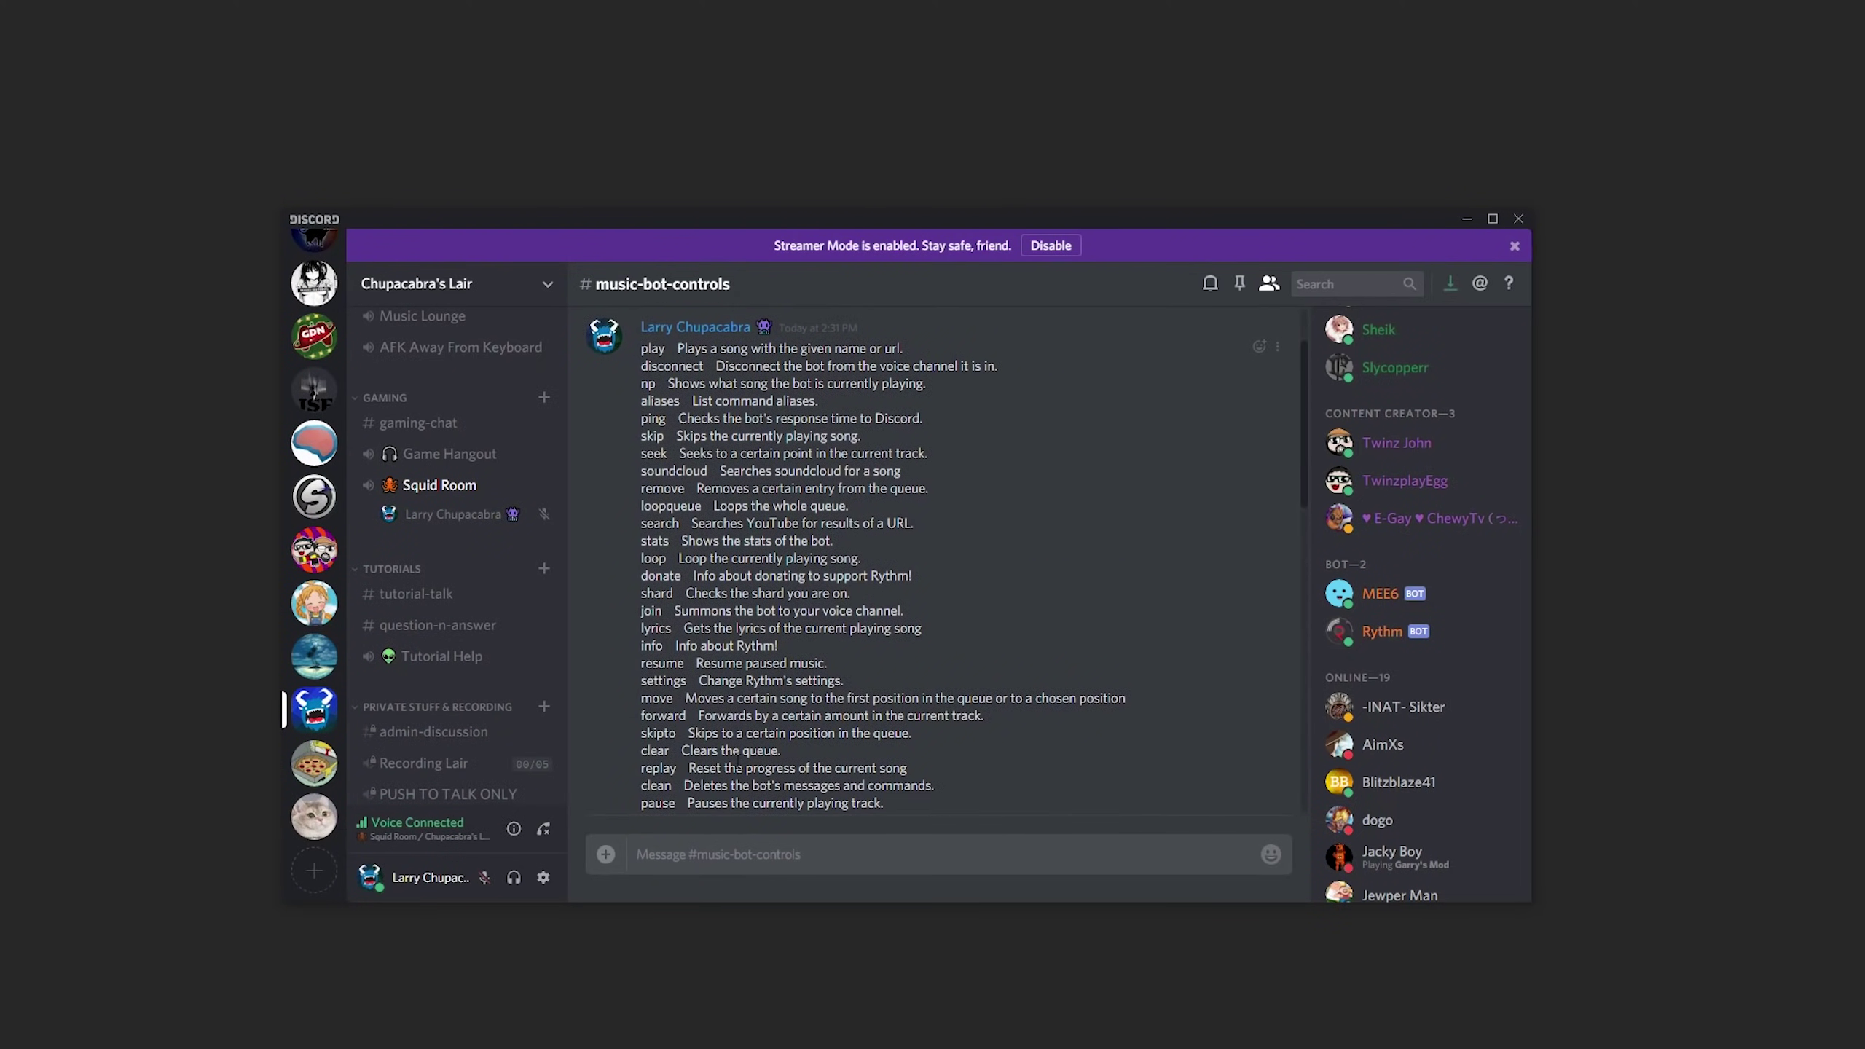
{"action": "scroll", "coordinate": [737, 762], "scroll_direction": "down", "scroll_amount": 4}
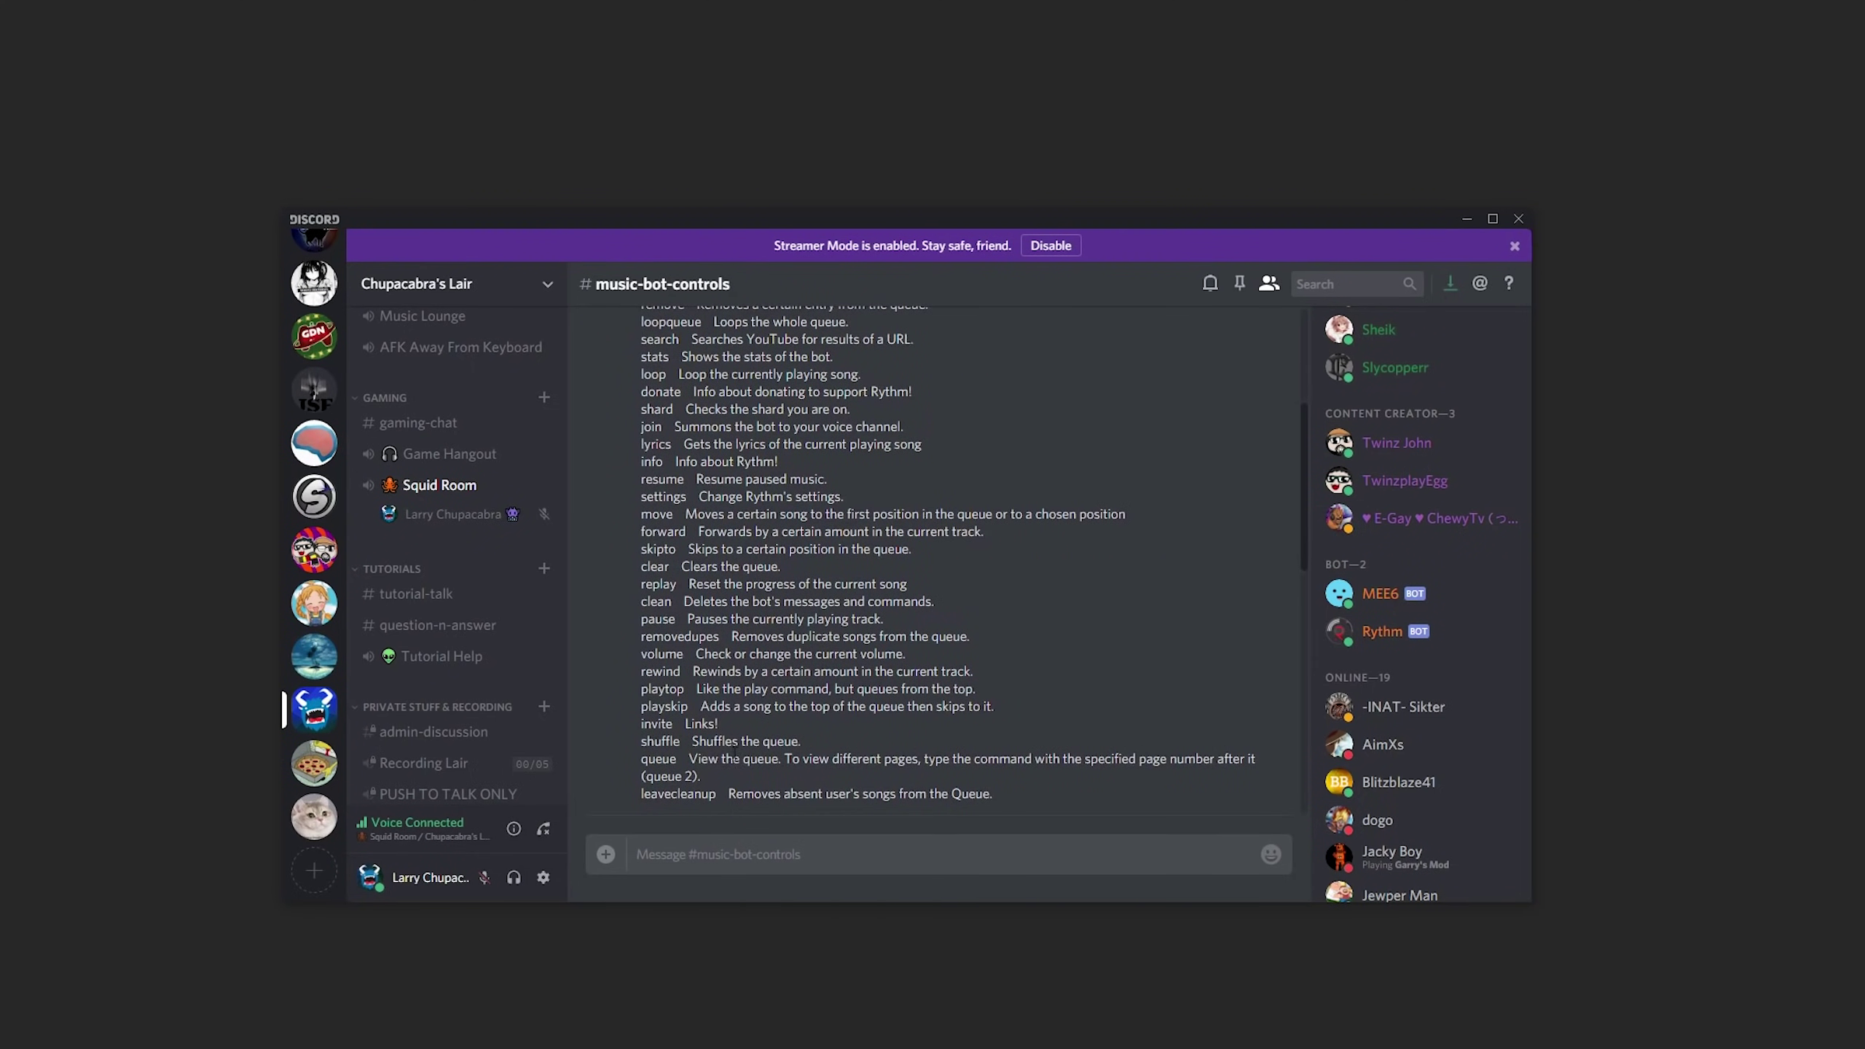
Create a new role in the Chupacabra's Lair server settings and name it DJ.
{"action": "left_click", "coordinate": [545, 292]}
{"action": "left_click", "coordinate": [498, 369]}
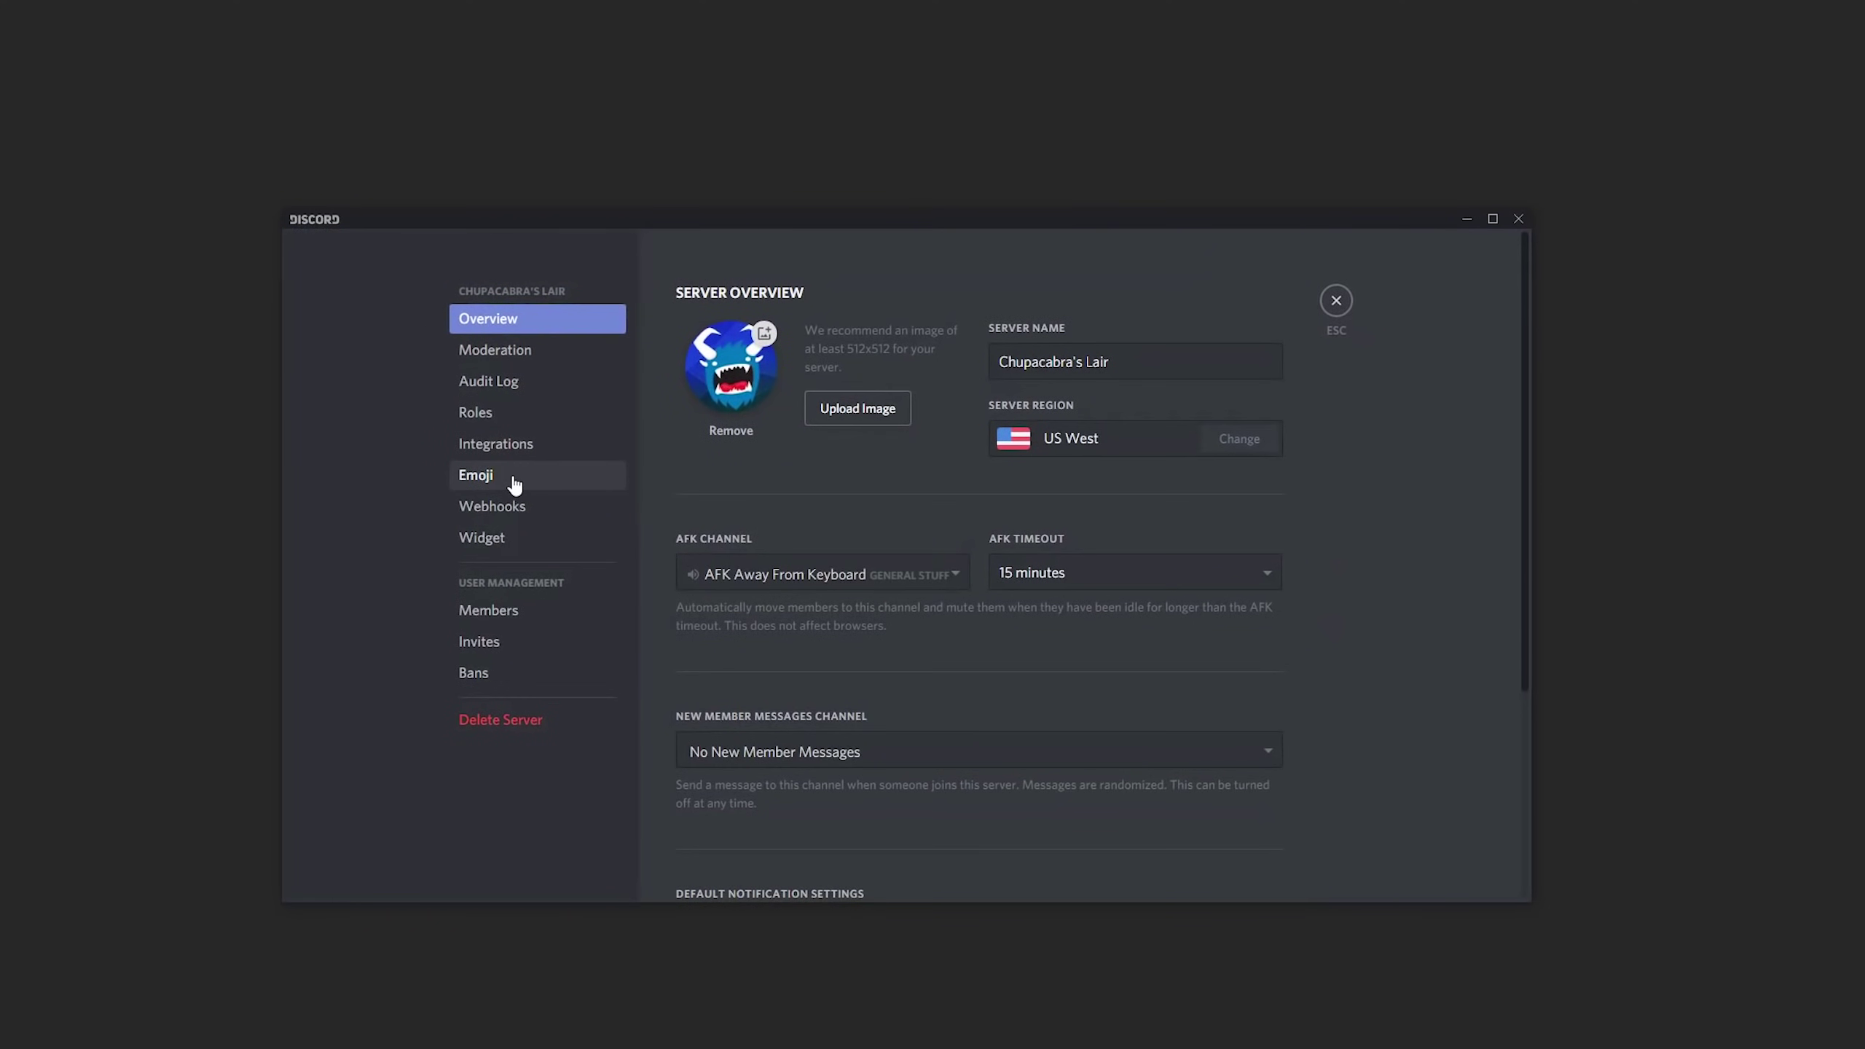
{"action": "left_click", "coordinate": [464, 414]}
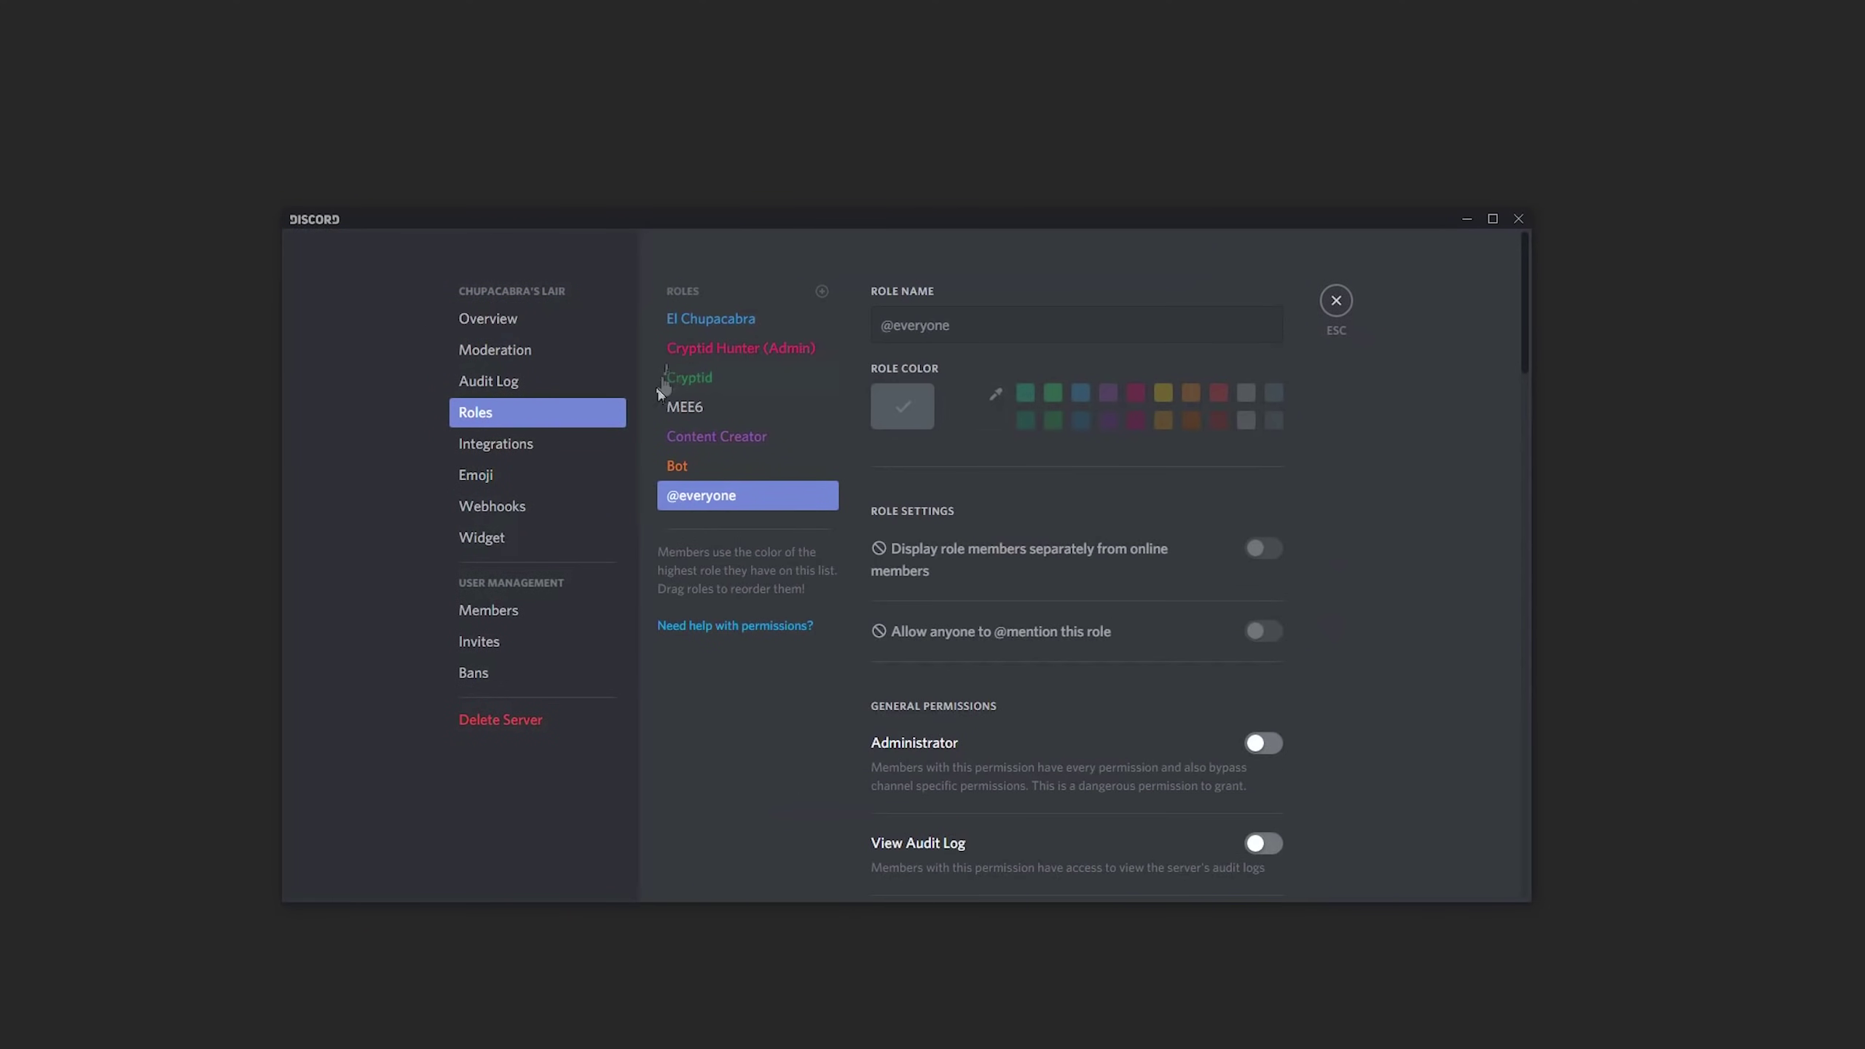
{"action": "left_click", "coordinate": [821, 292]}
{"action": "left_click", "coordinate": [1002, 316]}
{"action": "key", "text": "ctrl+a"}
{"action": "type", "text": "DJ"}
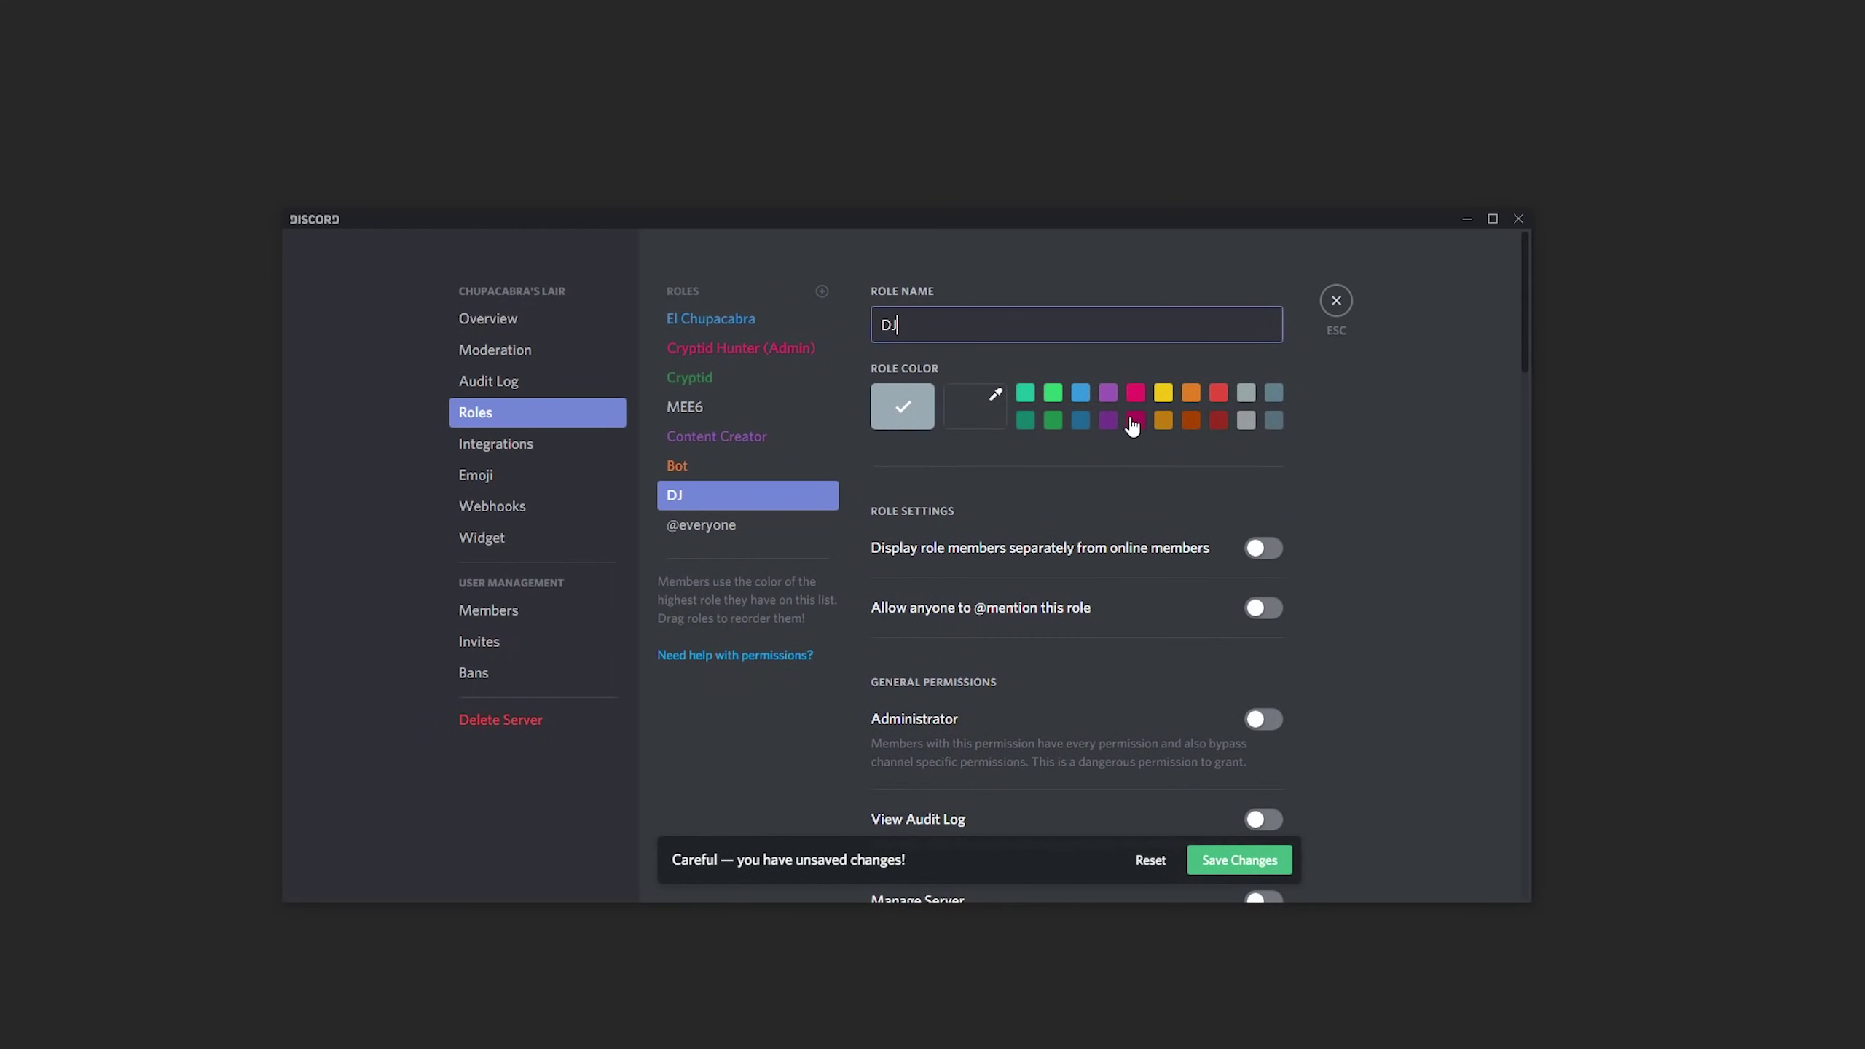
Give the DJ role the dark orange color, save the role changes, and return to the music-bot-controls channel.
{"action": "left_click", "coordinate": [1191, 421]}
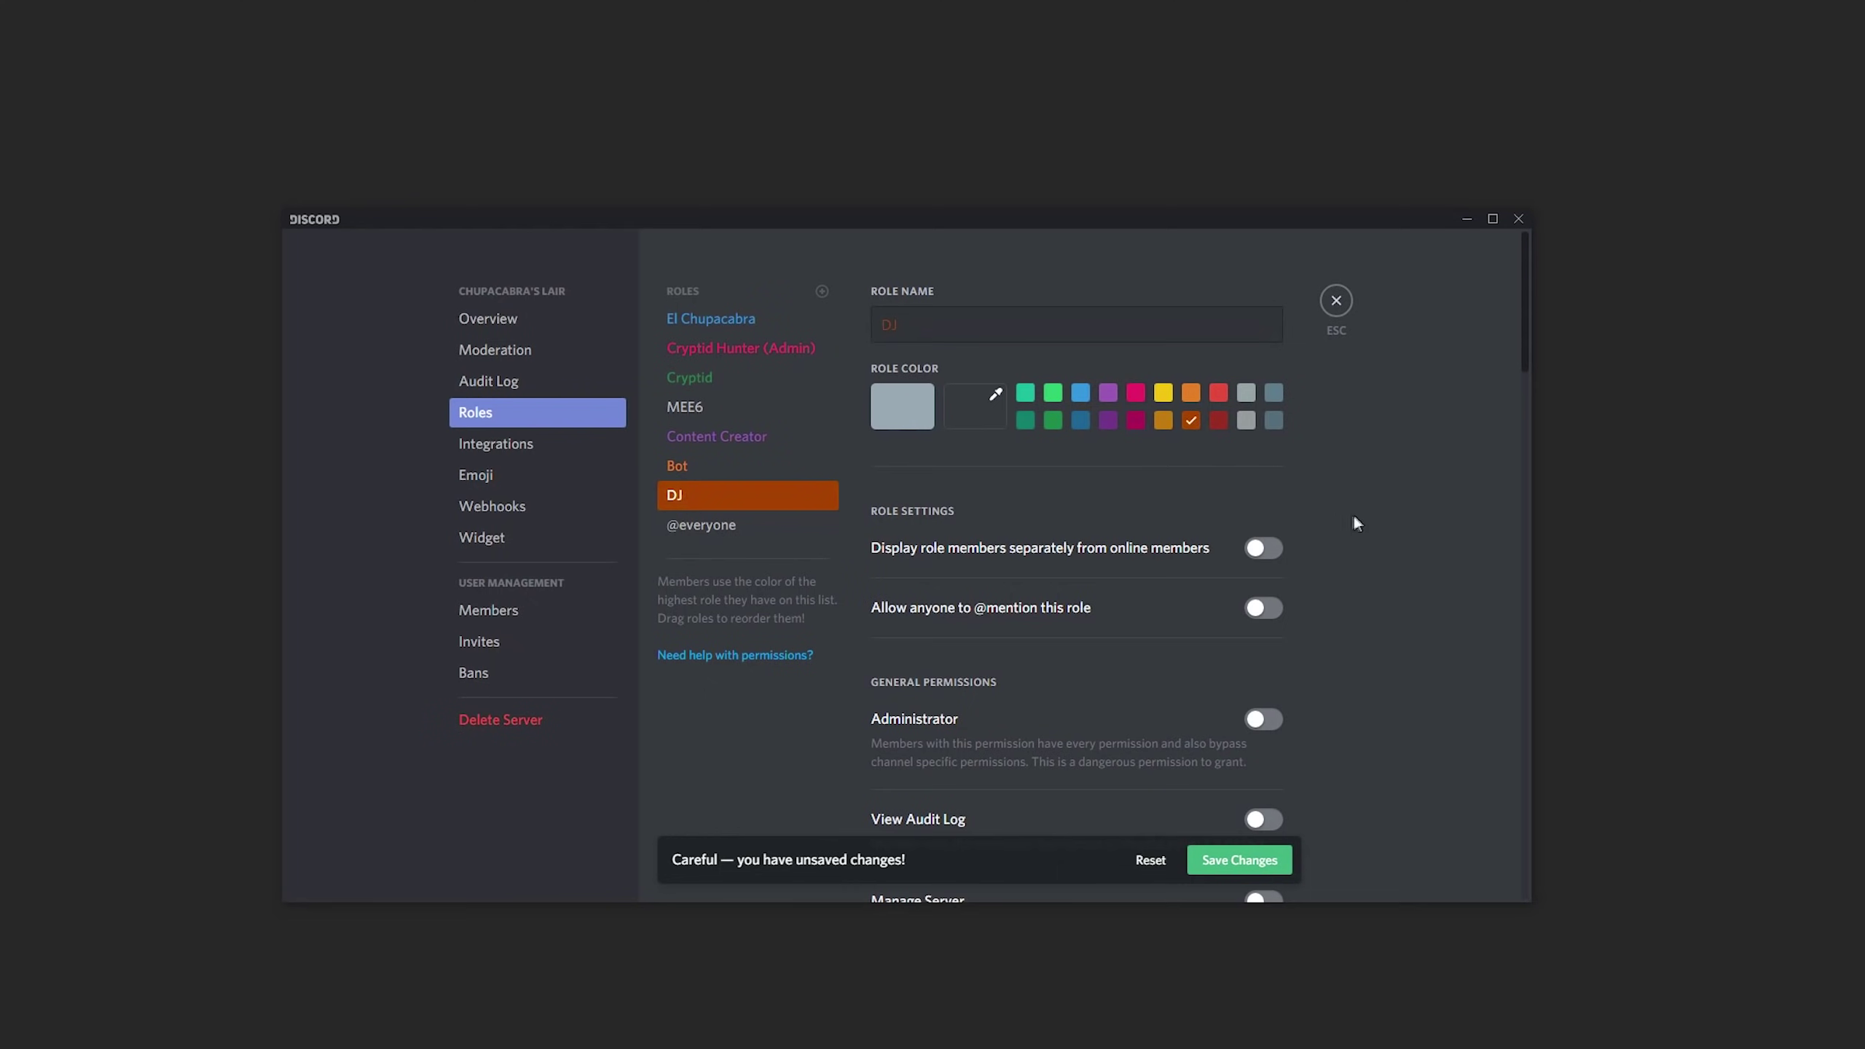
{"action": "left_click", "coordinate": [1240, 859]}
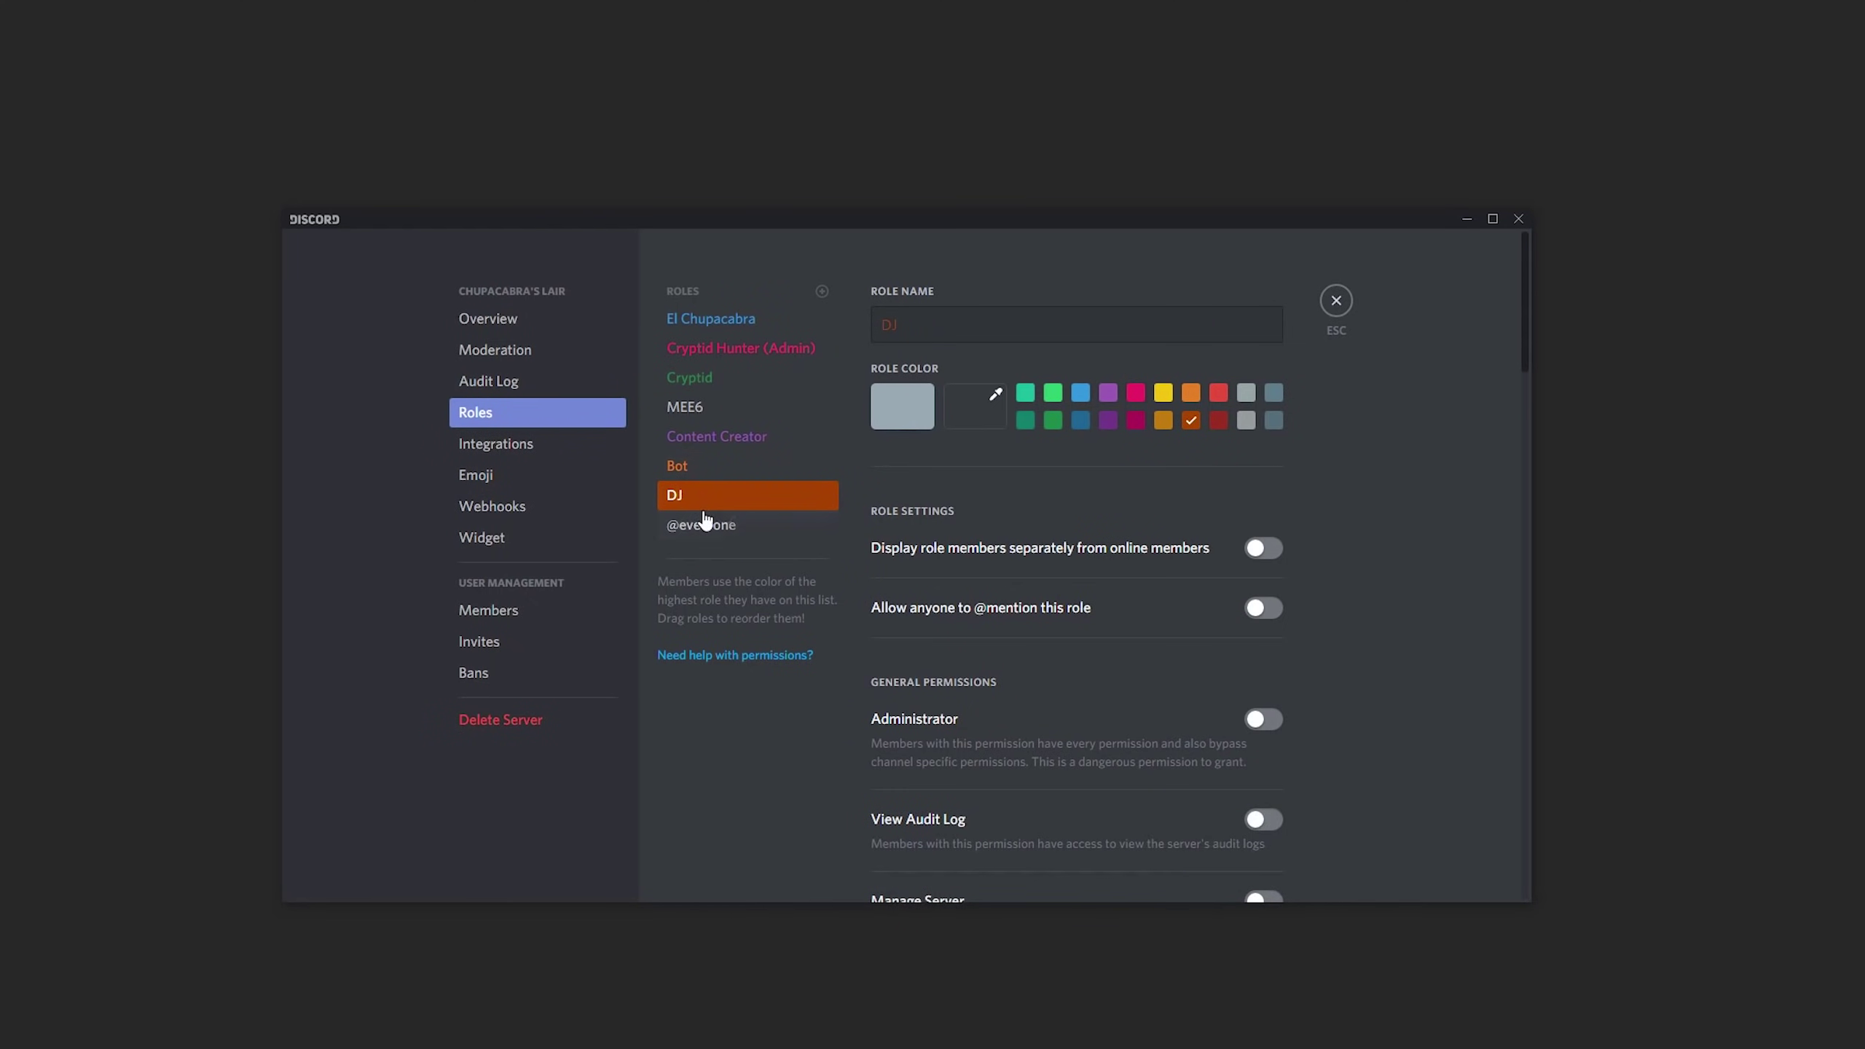
{"action": "left_click", "coordinate": [716, 466]}
{"action": "left_click", "coordinate": [808, 497]}
{"action": "left_click", "coordinate": [1335, 302]}
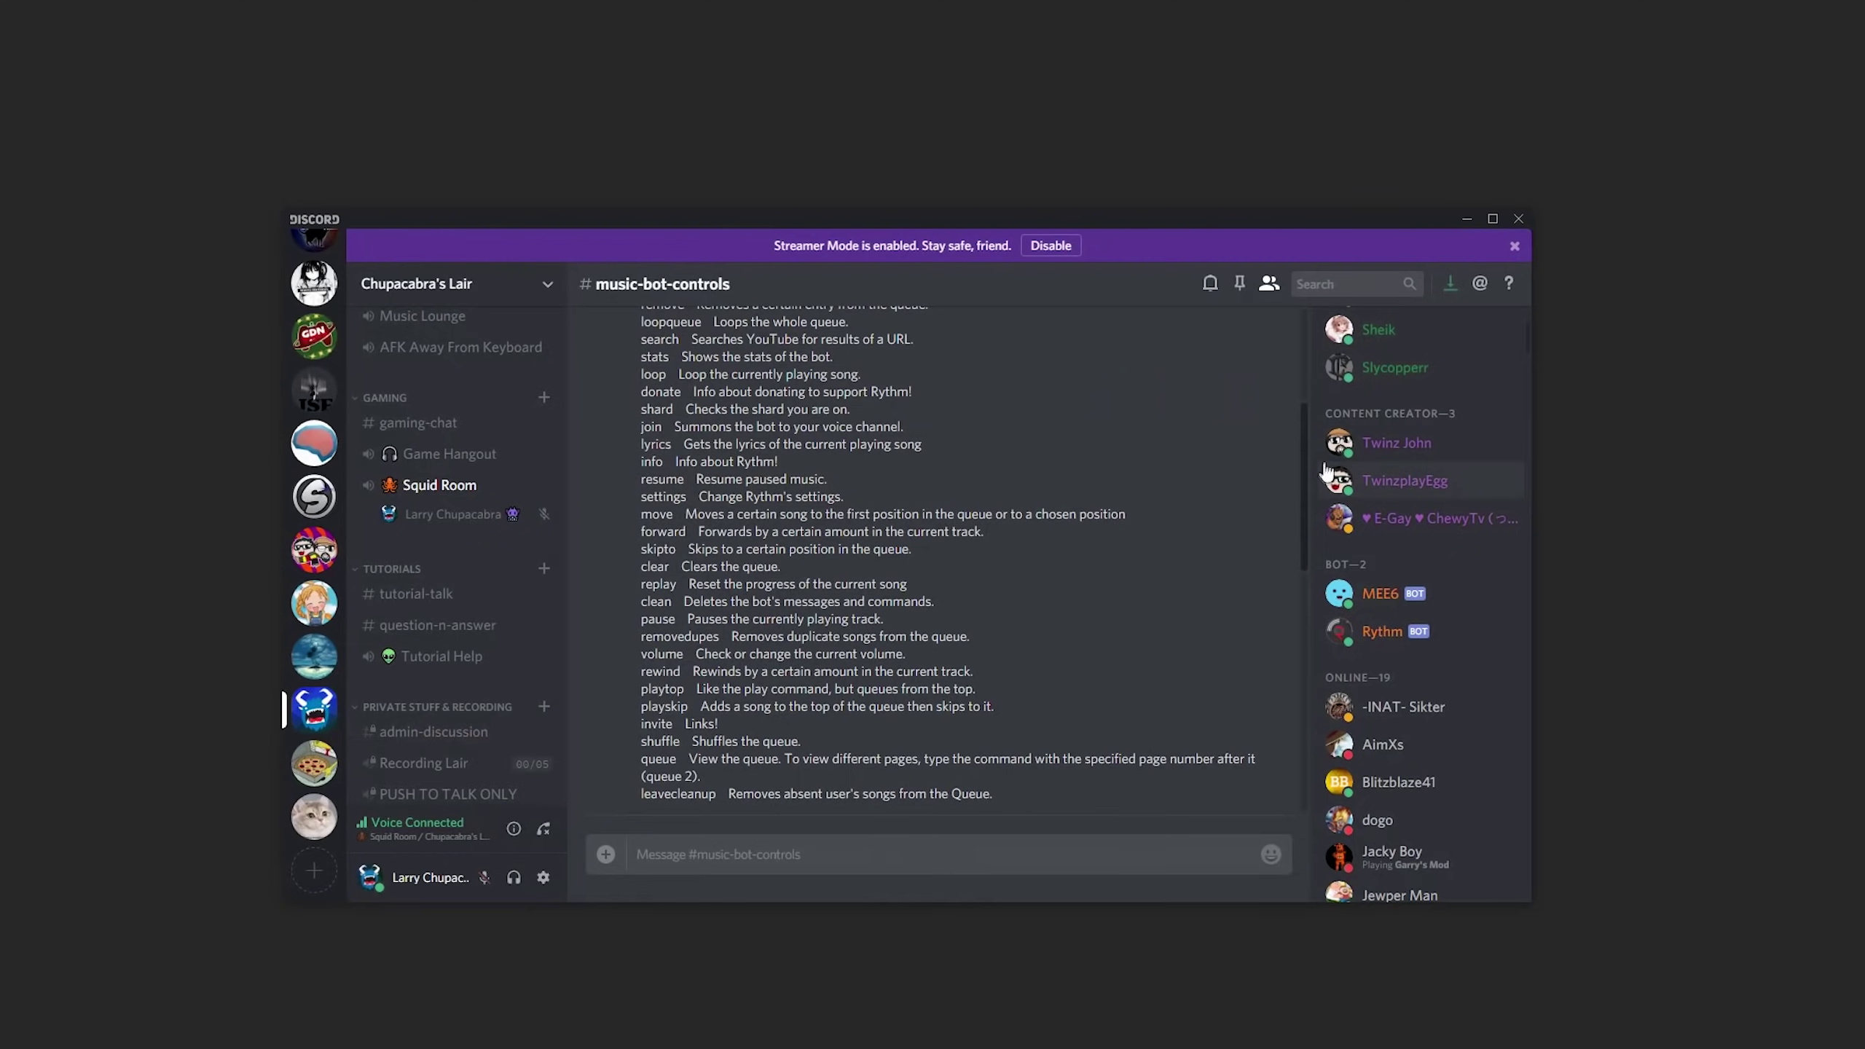